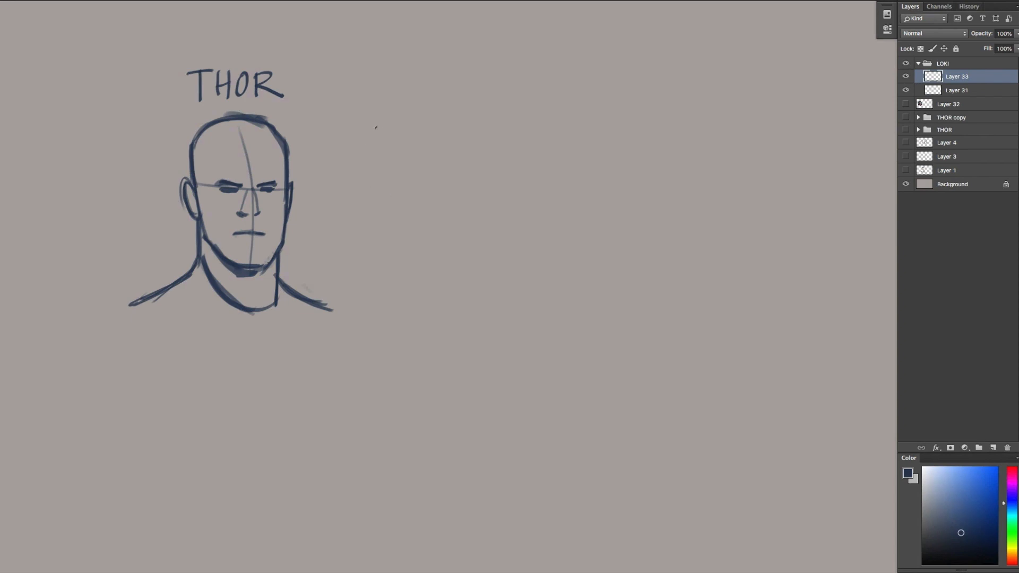
# Sketch a simplified rectangular head with neck and shoulders beside the THOR portrait
pyautogui.moveTo(317, 168)
pyautogui.mouseDown()
pyautogui.moveTo(319, 226)
pyautogui.moveTo(357, 167)
pyautogui.moveTo(361, 231)
pyautogui.moveTo(296, 256)
pyautogui.mouseUp()
pyautogui.moveTo(361, 230)
pyautogui.mouseDown()
pyautogui.moveTo(352, 263)
pyautogui.moveTo(377, 267)
pyautogui.mouseUp()
pyautogui.moveTo(318, 244)
pyautogui.mouseDown()
pyautogui.moveTo(293, 257)
pyautogui.moveTo(360, 230)
pyautogui.mouseUp()
pyautogui.press('super+z')
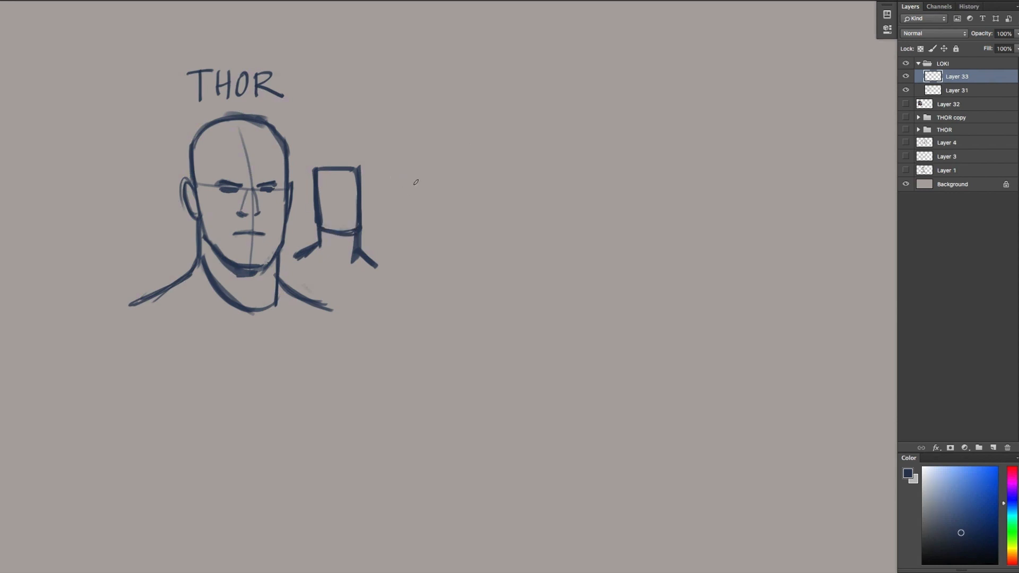
# Sketch a simplified rounded head tapering to the chin, with neck and shoulders, beside the rectangular one
pyautogui.moveTo(388, 183)
pyautogui.mouseDown()
pyautogui.moveTo(430, 178)
pyautogui.moveTo(416, 239)
pyautogui.mouseUp()
pyautogui.moveTo(429, 175)
pyautogui.mouseDown()
pyautogui.moveTo(432, 206)
pyautogui.moveTo(398, 251)
pyautogui.moveTo(376, 260)
pyautogui.mouseUp()
pyautogui.moveTo(423, 248); pyautogui.dragTo(444, 265)
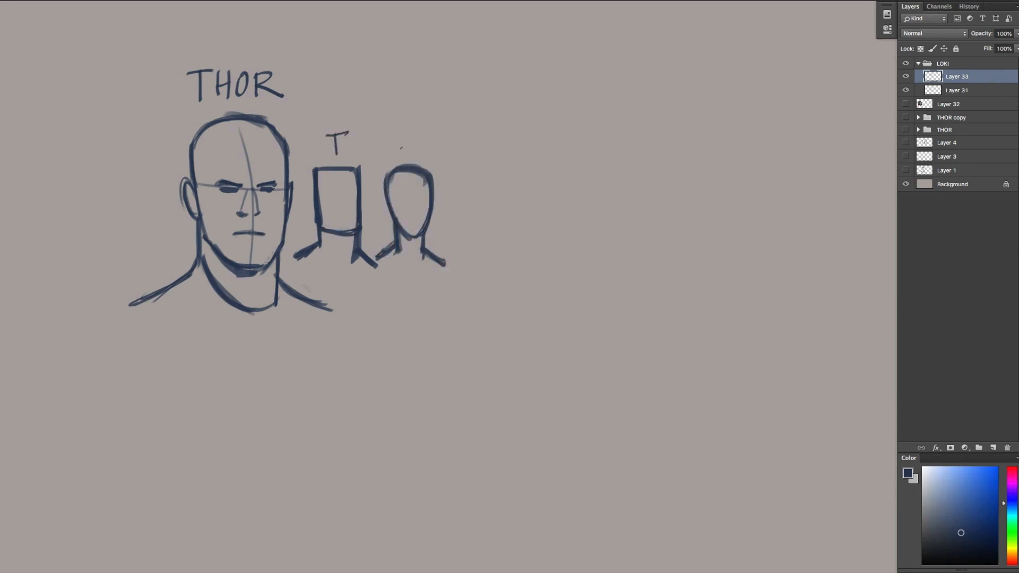
# Add crossed face guidelines to both small heads and label them T with a square and L with a triangle
pyautogui.moveTo(339, 171); pyautogui.dragTo(340, 244)
pyautogui.moveTo(319, 201); pyautogui.dragTo(357, 203)
pyautogui.moveTo(413, 173)
pyautogui.mouseDown()
pyautogui.moveTo(416, 236)
pyautogui.moveTo(392, 203)
pyautogui.mouseUp()
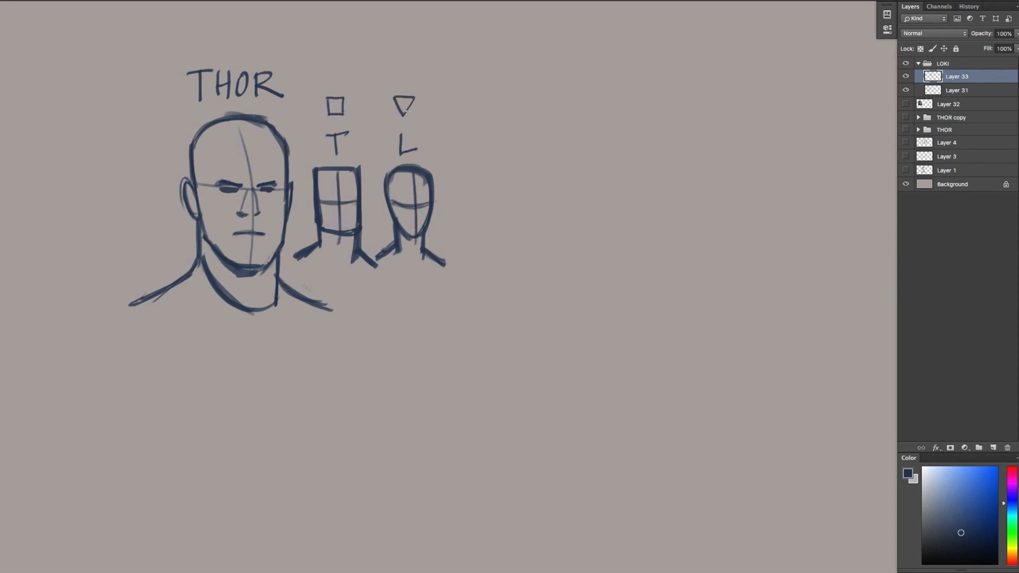
pyautogui.click(907, 90)
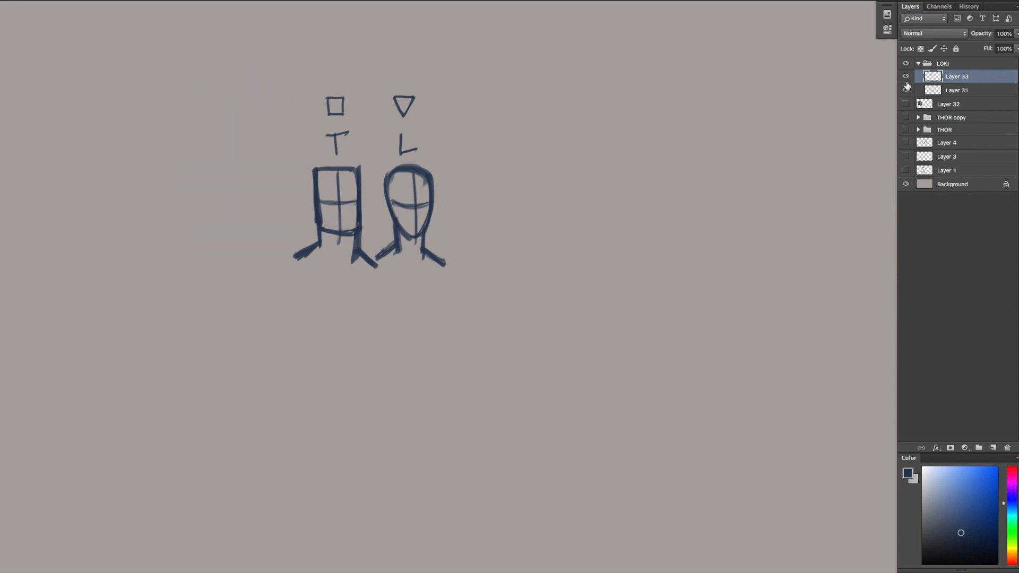
pyautogui.click(907, 90)
pyautogui.moveTo(956, 78); pyautogui.dragTo(994, 447)
pyautogui.moveTo(305, 222); pyautogui.dragTo(531, 222)
pyautogui.press('super+z')
pyautogui.moveTo(991, 79); pyautogui.dragTo(1007, 447)
# Duplicate Layer 31, move the copied portrait to the empty area beside the small heads, and erase its THOR title
pyautogui.moveTo(957, 91); pyautogui.dragTo(993, 448)
pyautogui.moveTo(302, 221); pyautogui.dragTo(579, 222)
pyautogui.moveTo(571, 71)
pyautogui.mouseDown()
pyautogui.moveTo(462, 59)
pyautogui.moveTo(586, 95)
pyautogui.mouseUp()
pyautogui.press('Delete')
pyautogui.press('super+d')
# Lower the copied portrait layer's opacity to 0% and open it in Liquify with a brush size of 64
pyautogui.moveTo(979, 36); pyautogui.dragTo(909, 31)
pyautogui.press('super+shift+x')
pyautogui.press('super+plus')
pyautogui.moveTo(178, 53); pyautogui.dragTo(151, 58)
pyautogui.press('super+plus')
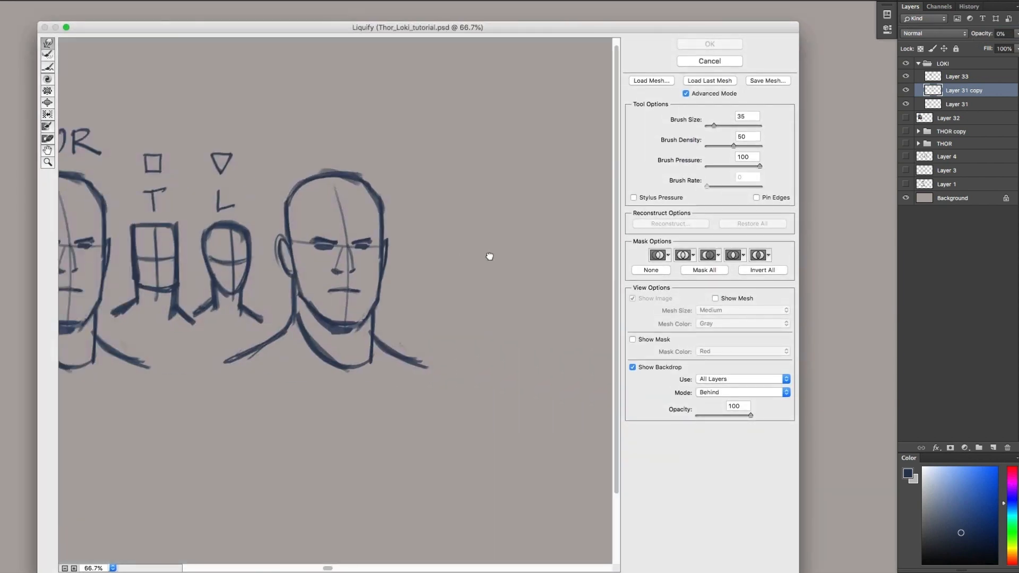
pyautogui.moveTo(714, 123); pyautogui.dragTo(717, 126)
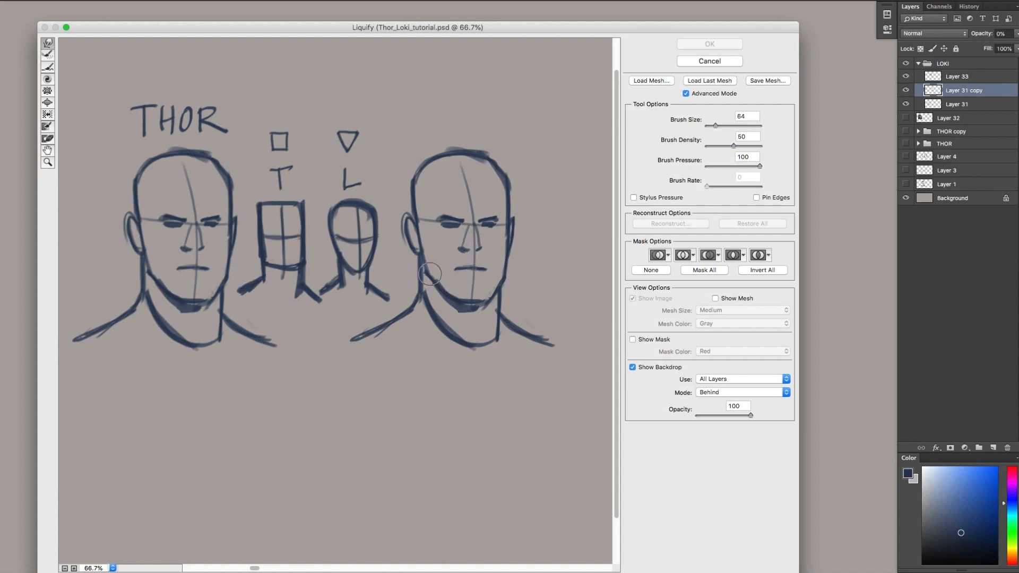
# Push the neck, shoulders and jaw sides of the copied head inward in Liquify with a brush size of 189
pyautogui.moveTo(429, 273); pyautogui.dragTo(434, 272)
pyautogui.press('super+z')
pyautogui.moveTo(715, 125); pyautogui.dragTo(720, 126)
pyautogui.moveTo(408, 272); pyautogui.dragTo(415, 271)
pyautogui.moveTo(402, 317); pyautogui.dragTo(408, 312)
pyautogui.moveTo(518, 315); pyautogui.dragTo(512, 316)
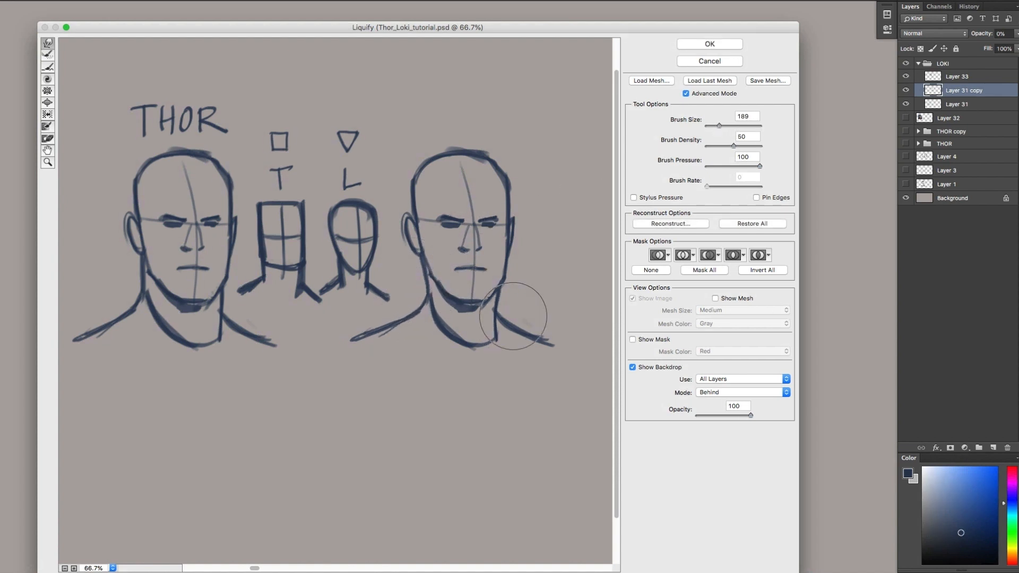
pyautogui.moveTo(521, 277); pyautogui.dragTo(517, 276)
# Reshape the ears, cheek edge and upper head contour of the copied portrait with a Liquify brush size of 64
pyautogui.moveTo(717, 126); pyautogui.dragTo(715, 126)
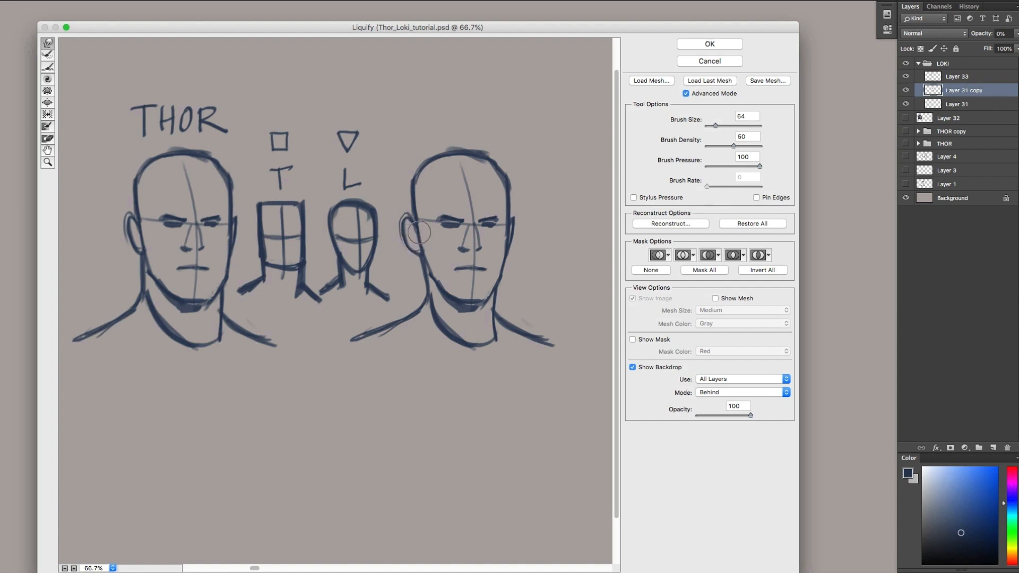
pyautogui.moveTo(413, 221); pyautogui.dragTo(407, 231)
pyautogui.moveTo(517, 229); pyautogui.dragTo(517, 255)
pyautogui.moveTo(418, 212); pyautogui.dragTo(417, 214)
pyautogui.moveTo(508, 174); pyautogui.dragTo(505, 176)
# Reshape the facial features, chin, neck and centre line of the copied head with a brush size of 77, and apply Liquify
pyautogui.moveTo(463, 218)
pyautogui.mouseDown()
pyautogui.moveTo(486, 209)
pyautogui.moveTo(472, 207)
pyautogui.moveTo(492, 212)
pyautogui.moveTo(490, 231)
pyautogui.moveTo(498, 211)
pyautogui.moveTo(481, 210)
pyautogui.moveTo(463, 250)
pyautogui.moveTo(484, 253)
pyautogui.moveTo(474, 230)
pyautogui.moveTo(484, 258)
pyautogui.moveTo(456, 270)
pyautogui.moveTo(486, 271)
pyautogui.moveTo(455, 268)
pyautogui.moveTo(486, 260)
pyautogui.moveTo(446, 288)
pyautogui.moveTo(462, 302)
pyautogui.moveTo(449, 294)
pyautogui.moveTo(479, 304)
pyautogui.moveTo(461, 294)
pyautogui.moveTo(487, 297)
pyautogui.moveTo(504, 262)
pyautogui.mouseUp()
pyautogui.press(']')
pyautogui.press(']')
pyautogui.moveTo(480, 304); pyautogui.dragTo(493, 312)
pyautogui.moveTo(492, 333); pyautogui.dragTo(490, 335)
pyautogui.moveTo(467, 213)
pyautogui.mouseDown()
pyautogui.moveTo(485, 199)
pyautogui.moveTo(470, 203)
pyautogui.moveTo(467, 168)
pyautogui.mouseUp()
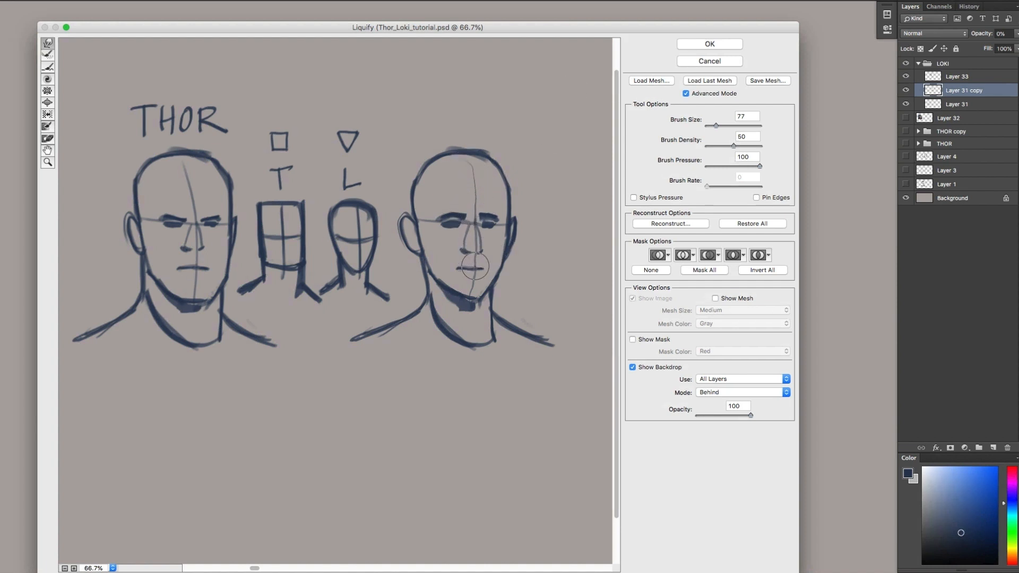
pyautogui.moveTo(453, 271)
pyautogui.mouseDown()
pyautogui.moveTo(507, 261)
pyautogui.moveTo(478, 298)
pyautogui.moveTo(496, 277)
pyautogui.moveTo(456, 285)
pyautogui.moveTo(440, 273)
pyautogui.moveTo(453, 297)
pyautogui.moveTo(422, 268)
pyautogui.moveTo(424, 311)
pyautogui.moveTo(429, 297)
pyautogui.moveTo(492, 306)
pyautogui.moveTo(498, 297)
pyautogui.moveTo(434, 305)
pyautogui.mouseUp()
pyautogui.click(705, 46)
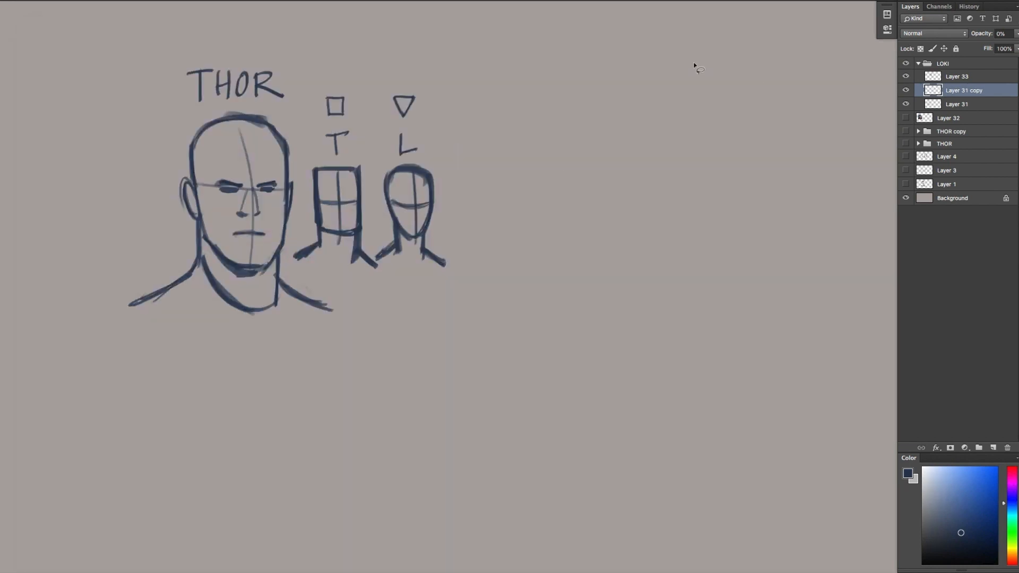
# Step back in the history to the Deselect state before Liquify for comparison, and undo that step back
pyautogui.click(968, 7)
pyautogui.click(931, 230)
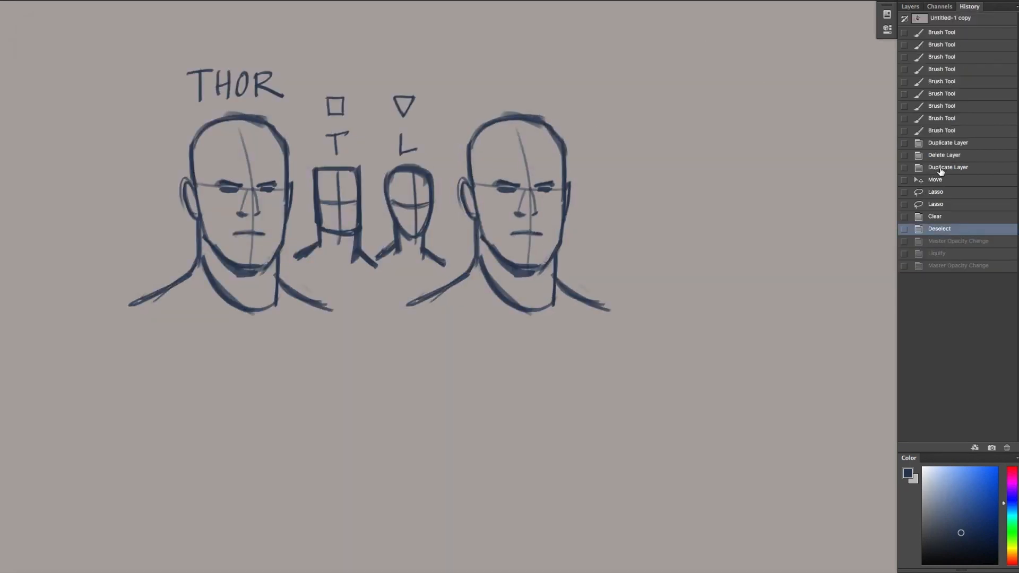
pyautogui.press('super+z')
# Return to the layers and start hand-lettering a title above the copied head
pyautogui.click(910, 7)
pyautogui.moveTo(481, 70); pyautogui.dragTo(499, 94)
pyautogui.moveTo(512, 76); pyautogui.dragTo(514, 80)
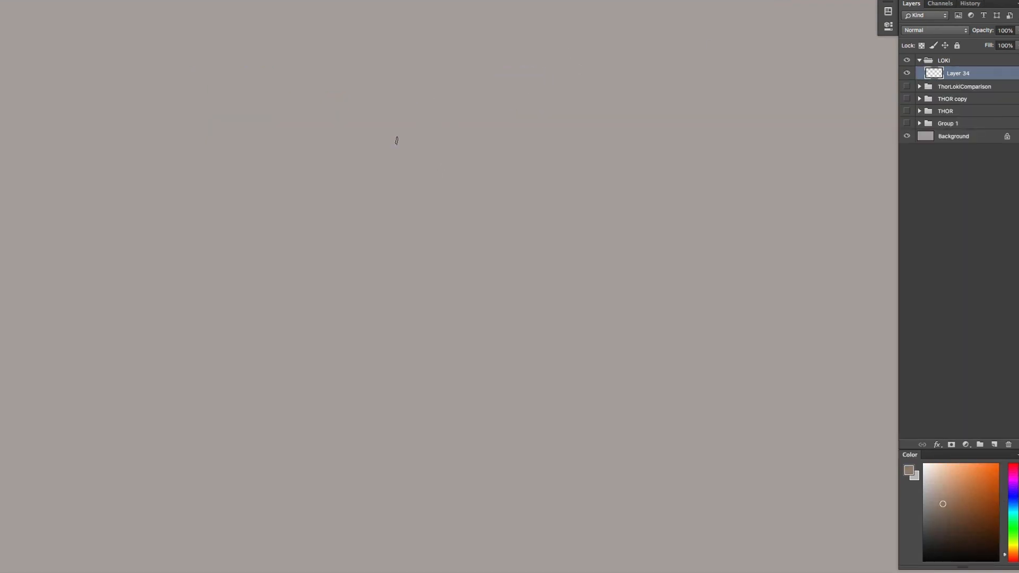
# Sketch a brown oval head tapering to a pointed chin, with a curved brow guideline, on Layer 34
pyautogui.moveTo(501, 128)
pyautogui.mouseDown()
pyautogui.moveTo(377, 193)
pyautogui.moveTo(527, 155)
pyautogui.moveTo(509, 319)
pyautogui.moveTo(485, 366)
pyautogui.mouseUp()
pyautogui.moveTo(514, 321); pyautogui.dragTo(448, 358)
pyautogui.moveTo(531, 279); pyautogui.dragTo(480, 372)
pyautogui.moveTo(367, 225); pyautogui.dragTo(538, 235)
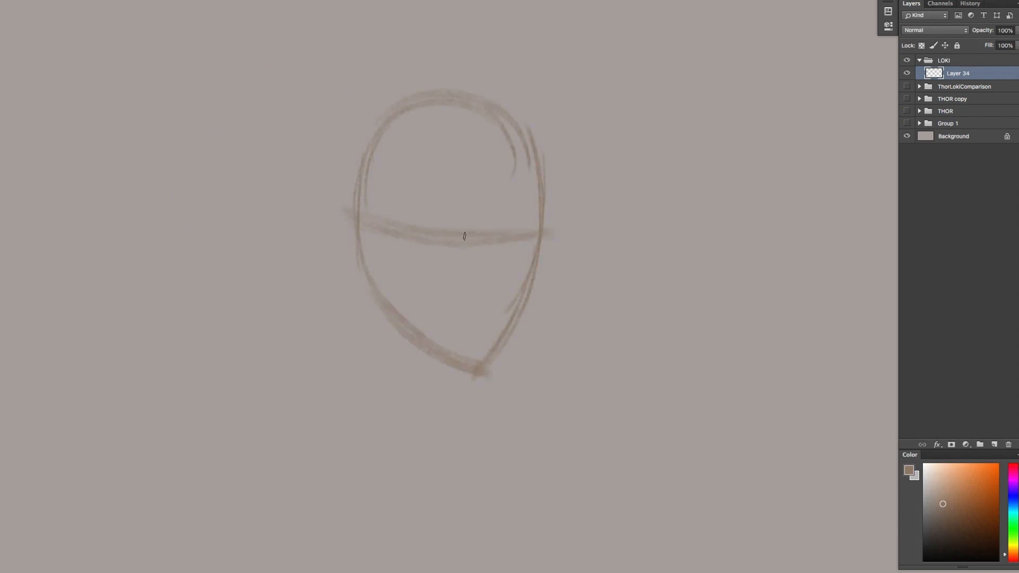
pyautogui.moveTo(464, 237); pyautogui.dragTo(552, 236)
# Sketch the ear and the long hair falling behind it
pyautogui.moveTo(380, 230); pyautogui.dragTo(392, 300)
pyautogui.moveTo(371, 204); pyautogui.dragTo(352, 220)
pyautogui.moveTo(348, 130)
pyautogui.mouseDown()
pyautogui.moveTo(327, 237)
pyautogui.moveTo(287, 321)
pyautogui.mouseUp()
# Rough in the neck, both shoulders and the V-shaped collar below the head
pyautogui.moveTo(366, 273); pyautogui.dragTo(358, 337)
pyautogui.moveTo(469, 353); pyautogui.dragTo(446, 417)
pyautogui.moveTo(348, 345); pyautogui.dragTo(444, 479)
pyautogui.moveTo(231, 376)
pyautogui.mouseDown()
pyautogui.moveTo(344, 322)
pyautogui.moveTo(290, 350)
pyautogui.mouseUp()
pyautogui.moveTo(351, 137); pyautogui.dragTo(313, 259)
pyautogui.moveTo(515, 334); pyautogui.dragTo(565, 385)
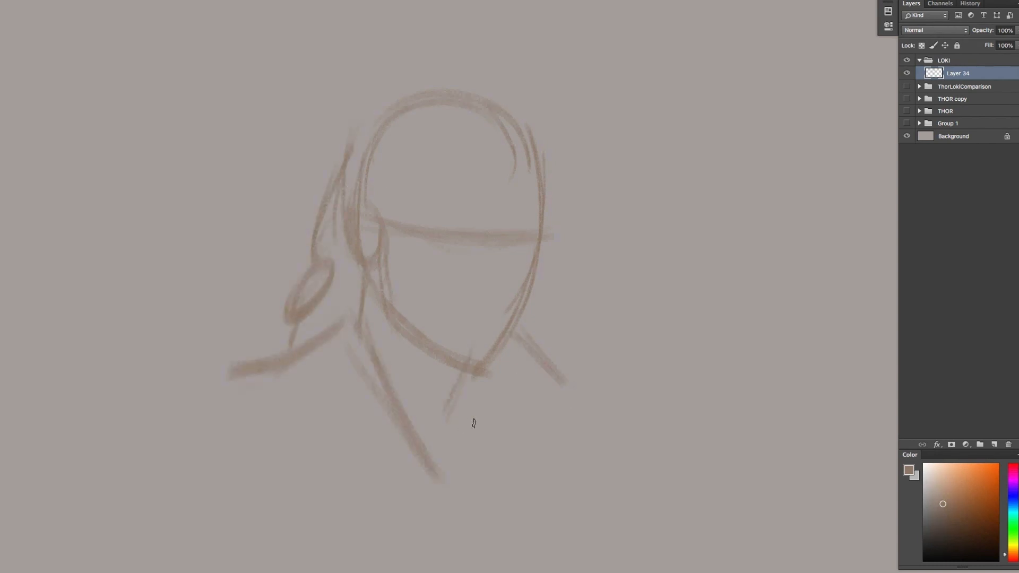
pyautogui.moveTo(471, 466)
pyautogui.mouseDown()
pyautogui.moveTo(449, 401)
pyautogui.moveTo(451, 486)
pyautogui.mouseUp()
# Rough in the hairline and hair volume over the skull, plus the brows, eyes, nose and mouth
pyautogui.moveTo(413, 198); pyautogui.dragTo(511, 143)
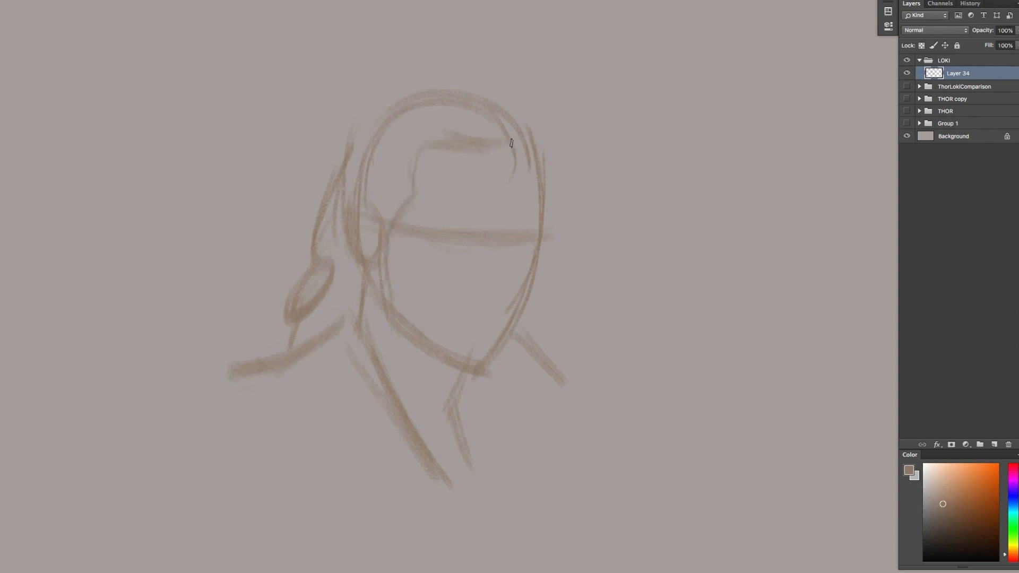
pyautogui.moveTo(463, 84)
pyautogui.mouseDown()
pyautogui.moveTo(380, 100)
pyautogui.moveTo(478, 91)
pyautogui.moveTo(516, 104)
pyautogui.moveTo(551, 147)
pyautogui.mouseUp()
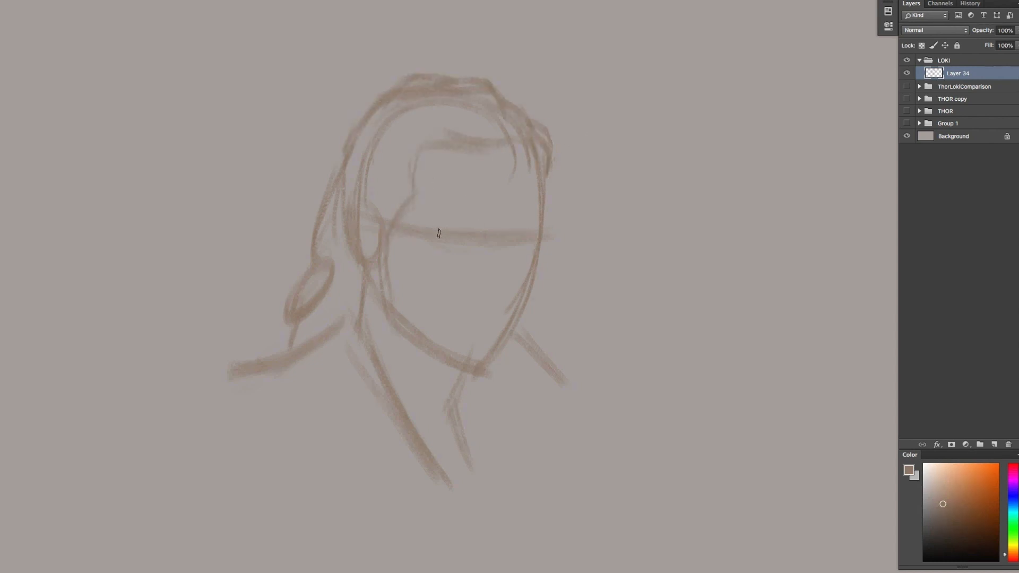
pyautogui.moveTo(438, 233)
pyautogui.mouseDown()
pyautogui.moveTo(480, 244)
pyautogui.moveTo(463, 254)
pyautogui.moveTo(474, 255)
pyautogui.mouseUp()
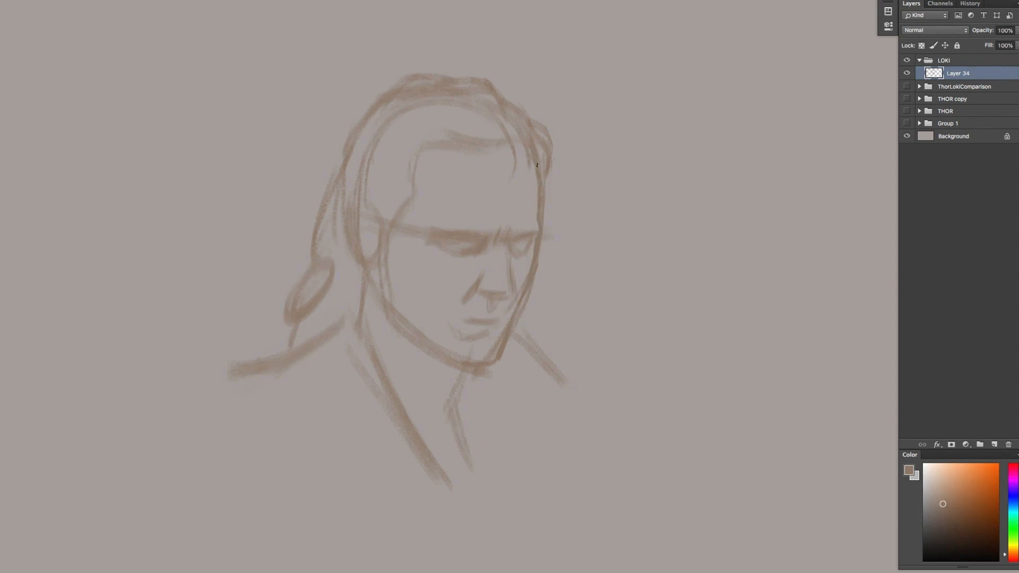
# Strengthen the hairline down to the sideburn, mark the forehead plane and define the ear
pyautogui.moveTo(498, 153); pyautogui.dragTo(443, 138)
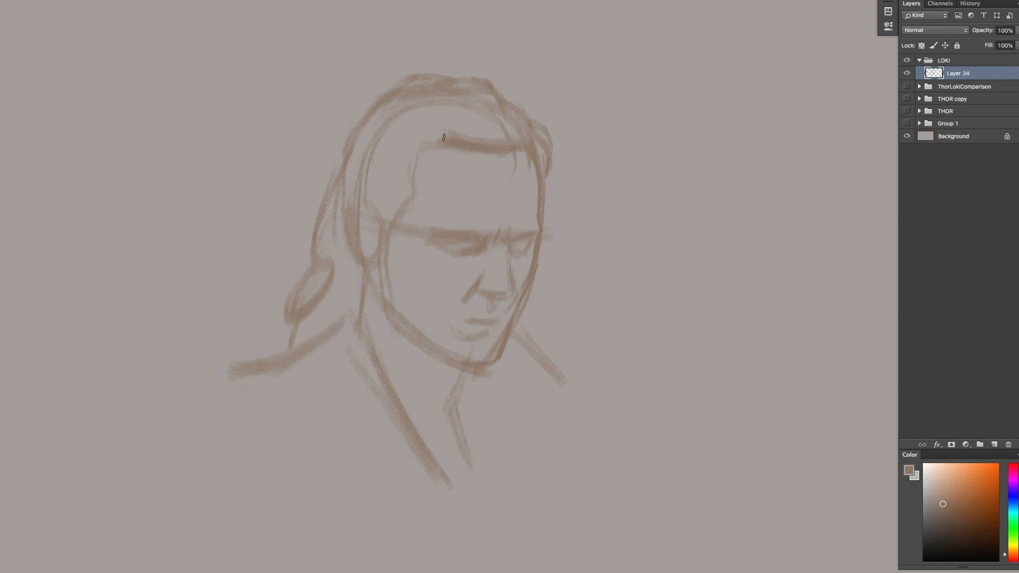
pyautogui.moveTo(447, 224); pyautogui.dragTo(438, 164)
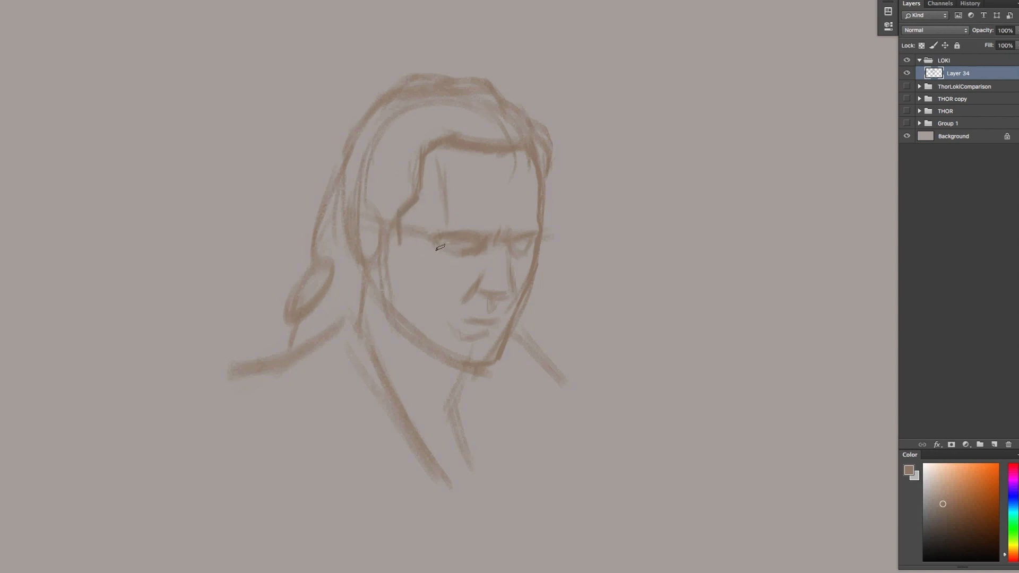
pyautogui.moveTo(397, 234); pyautogui.dragTo(383, 250)
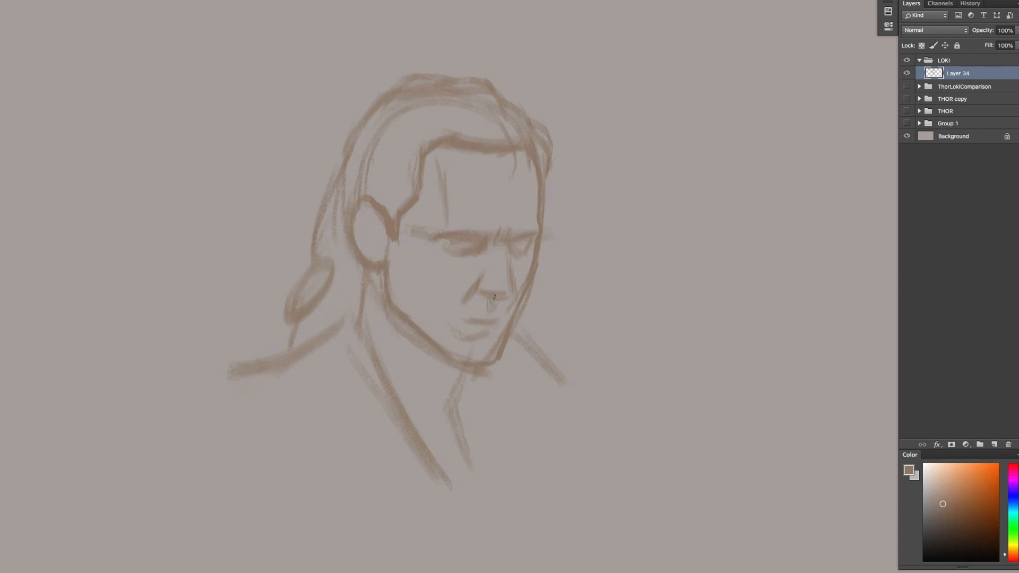
# Redraw the neck, collar edges and near shoulder with firmer lines
pyautogui.moveTo(372, 273); pyautogui.dragTo(363, 329)
pyautogui.moveTo(470, 372); pyautogui.dragTo(474, 463)
pyautogui.moveTo(362, 338)
pyautogui.mouseDown()
pyautogui.moveTo(413, 390)
pyautogui.moveTo(438, 456)
pyautogui.mouseUp()
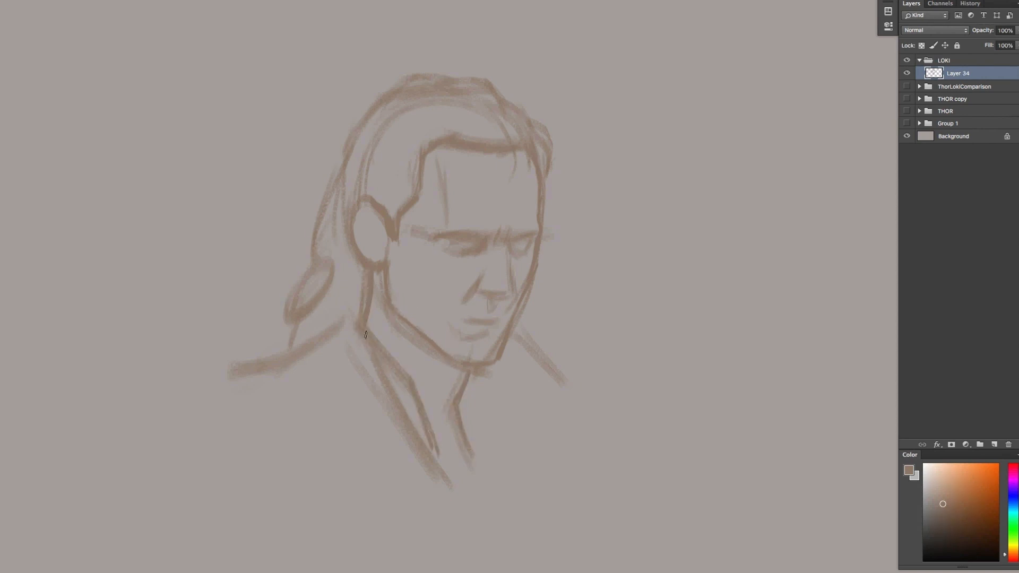
pyautogui.moveTo(342, 314); pyautogui.dragTo(212, 379)
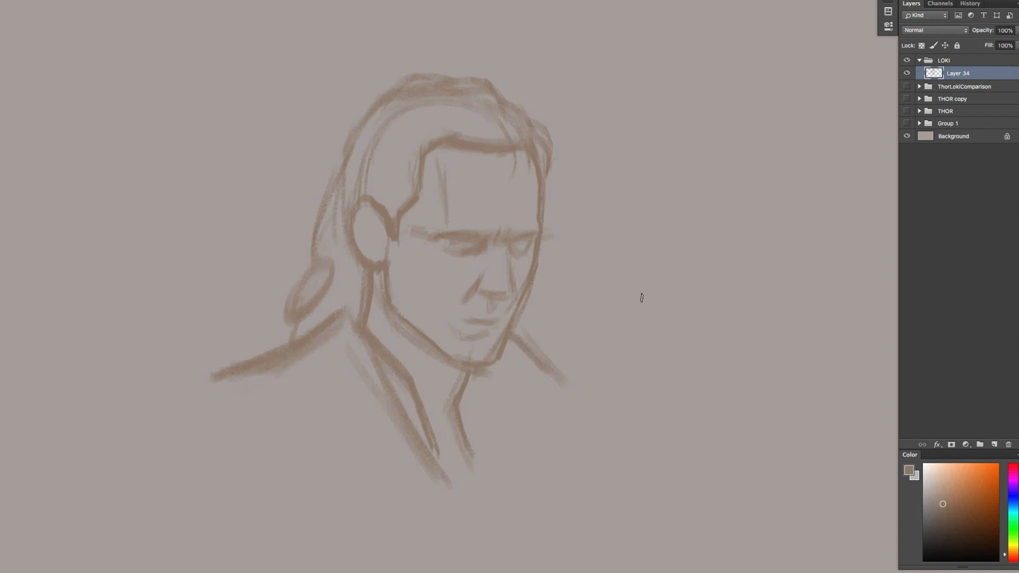
# Draw the swept-back hair strands, clean up the crown outline and add curled hair ends on both sides of the neck
pyautogui.press('F2')
pyautogui.press('F2')
pyautogui.moveTo(370, 192); pyautogui.dragTo(340, 251)
pyautogui.moveTo(425, 115)
pyautogui.mouseDown()
pyautogui.moveTo(372, 191)
pyautogui.moveTo(471, 137)
pyautogui.moveTo(430, 138)
pyautogui.mouseUp()
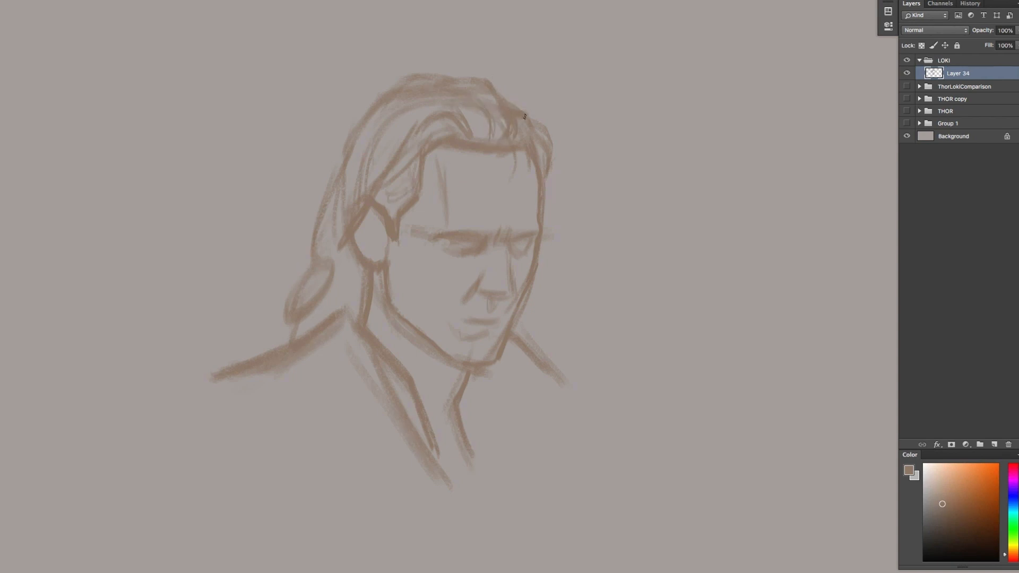
pyautogui.moveTo(492, 80); pyautogui.dragTo(382, 85)
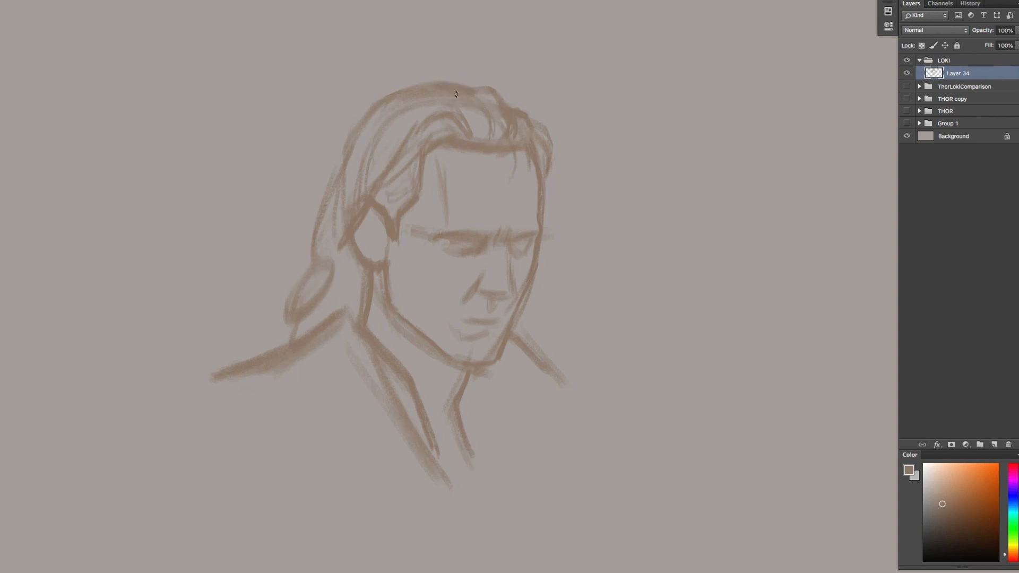
pyautogui.moveTo(349, 141); pyautogui.dragTo(329, 165)
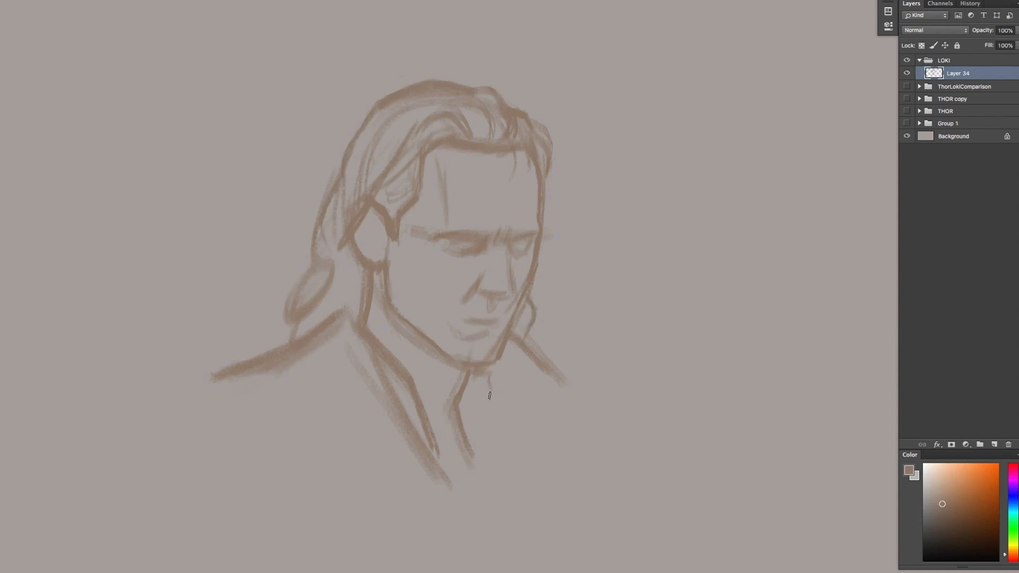
pyautogui.moveTo(490, 396)
pyautogui.mouseDown()
pyautogui.moveTo(511, 443)
pyautogui.moveTo(499, 372)
pyautogui.moveTo(527, 336)
pyautogui.mouseUp()
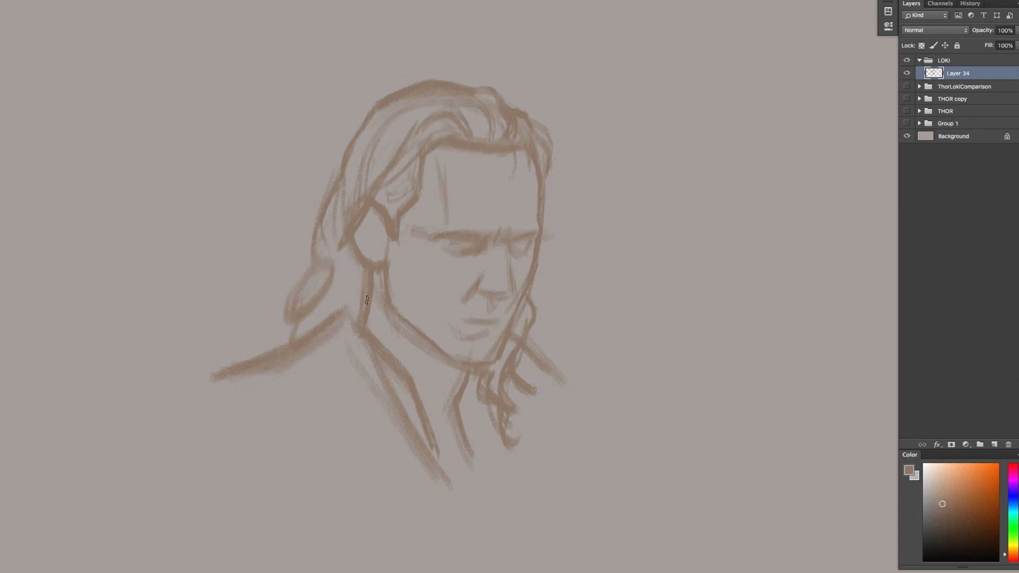
pyautogui.moveTo(367, 300)
pyautogui.mouseDown()
pyautogui.moveTo(329, 390)
pyautogui.moveTo(340, 420)
pyautogui.moveTo(372, 372)
pyautogui.mouseUp()
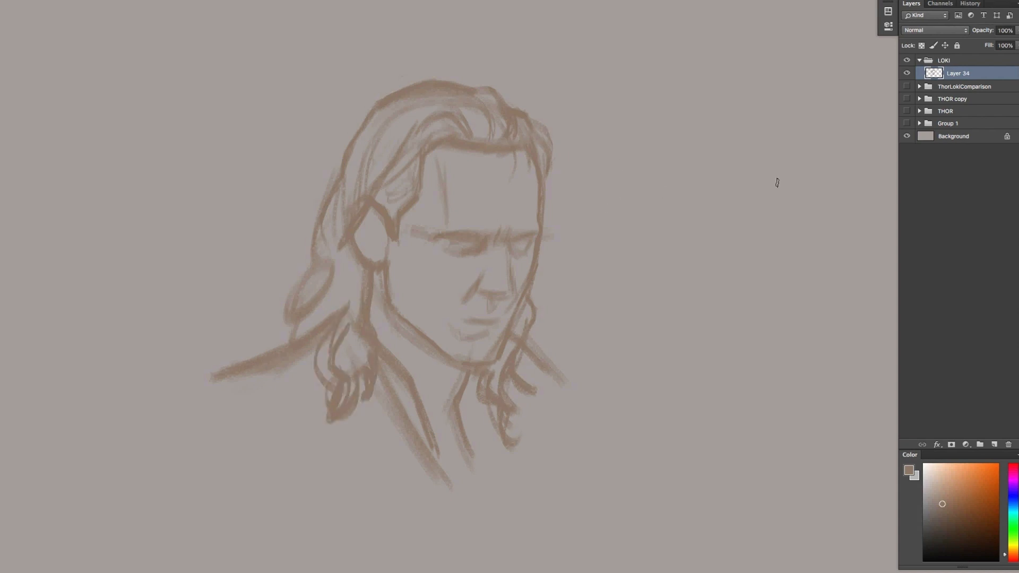
# Refine the jawline and redraw the collar edges so they meet in a V below the neck
pyautogui.moveTo(393, 330); pyautogui.dragTo(434, 362)
pyautogui.moveTo(373, 400); pyautogui.dragTo(450, 495)
pyautogui.moveTo(386, 380); pyautogui.dragTo(421, 443)
pyautogui.moveTo(423, 408); pyautogui.dragTo(454, 474)
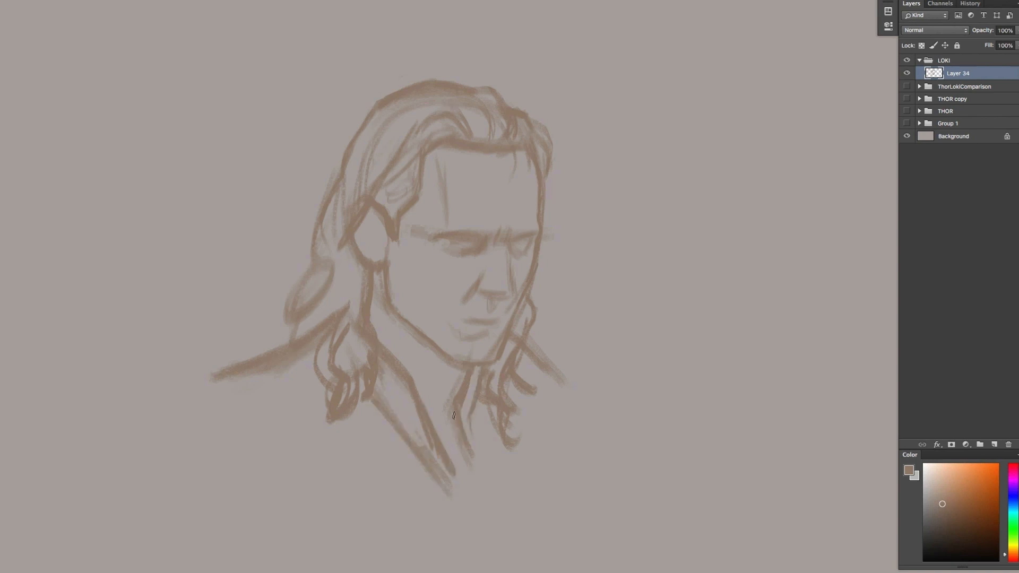
pyautogui.moveTo(454, 415); pyautogui.dragTo(443, 448)
# Create a layer beneath the line sketch and block in the face, neck and inner hair with a light brown base tone
pyautogui.click(995, 444)
pyautogui.moveTo(933, 75); pyautogui.dragTo(934, 91)
pyautogui.click(944, 495)
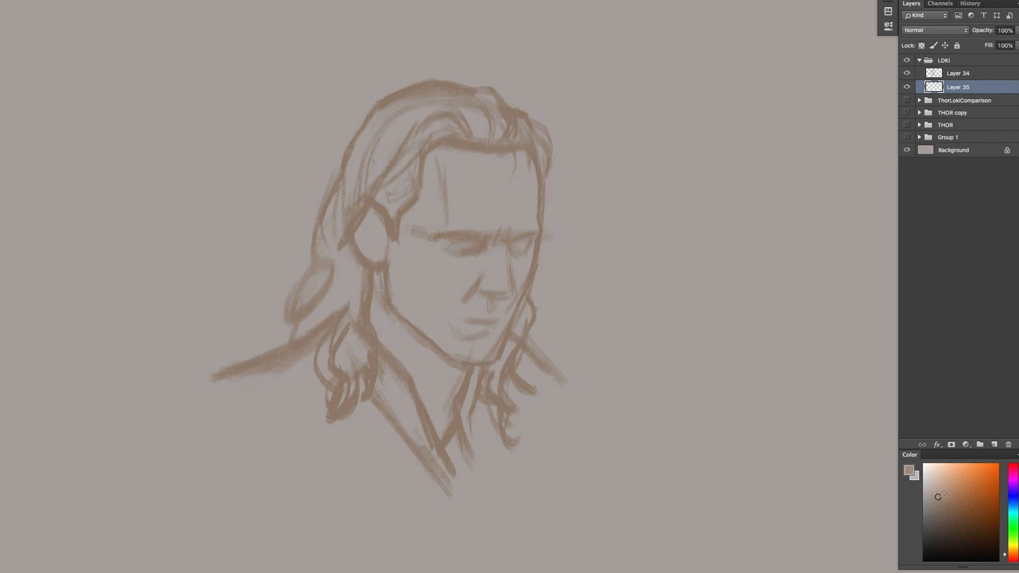
pyautogui.moveTo(420, 257)
pyautogui.mouseDown()
pyautogui.moveTo(424, 297)
pyautogui.moveTo(451, 170)
pyautogui.moveTo(527, 268)
pyautogui.moveTo(382, 296)
pyautogui.moveTo(470, 339)
pyautogui.moveTo(506, 291)
pyautogui.moveTo(483, 185)
pyautogui.moveTo(364, 159)
pyautogui.moveTo(398, 371)
pyautogui.moveTo(510, 127)
pyautogui.moveTo(361, 319)
pyautogui.mouseUp()
# Add a layer above the base tone and mix a reddish-brown shadow colour, testing it on the cheek
pyautogui.hotkey('ctrl', 'alt', 'shift', 'n')
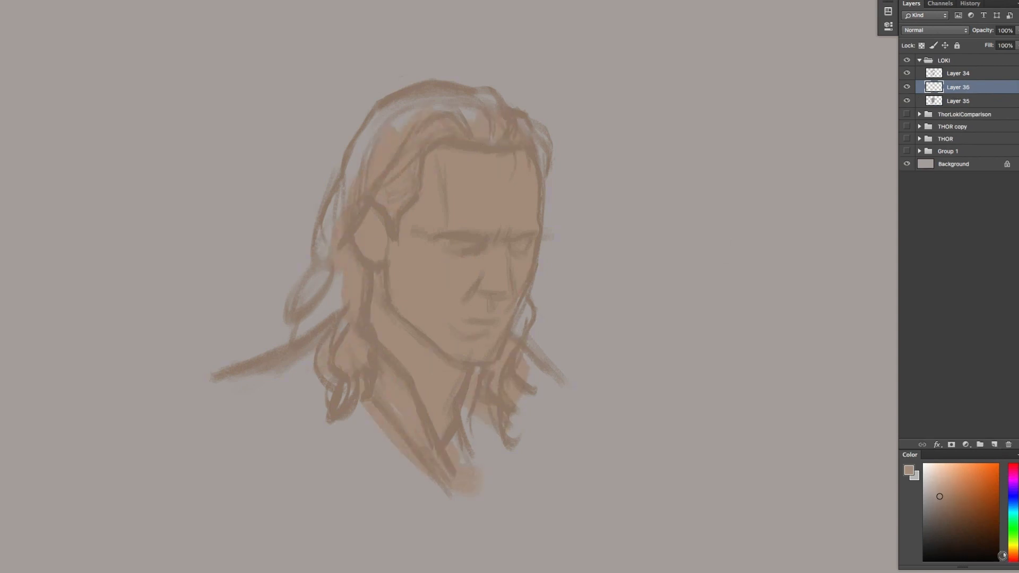
pyautogui.click(949, 506)
pyautogui.moveTo(404, 255); pyautogui.dragTo(425, 329)
pyautogui.click(956, 503)
pyautogui.moveTo(417, 250)
pyautogui.mouseDown()
pyautogui.moveTo(420, 309)
pyautogui.moveTo(421, 263)
pyautogui.moveTo(400, 302)
pyautogui.moveTo(392, 253)
pyautogui.mouseUp()
pyautogui.click(958, 499)
pyautogui.click(1012, 557)
pyautogui.click(956, 495)
pyautogui.click(950, 496)
# Paint reddish-brown shadow over the ear, temple, side of the neck and near shoulder using a larger brush
pyautogui.moveTo(372, 221)
pyautogui.mouseDown()
pyautogui.moveTo(376, 255)
pyautogui.moveTo(440, 159)
pyautogui.mouseUp()
pyautogui.moveTo(406, 167)
pyautogui.mouseDown()
pyautogui.moveTo(396, 189)
pyautogui.moveTo(433, 127)
pyautogui.mouseUp()
pyautogui.press(']')
pyautogui.moveTo(383, 308); pyautogui.dragTo(409, 366)
pyautogui.moveTo(347, 350); pyautogui.dragTo(270, 393)
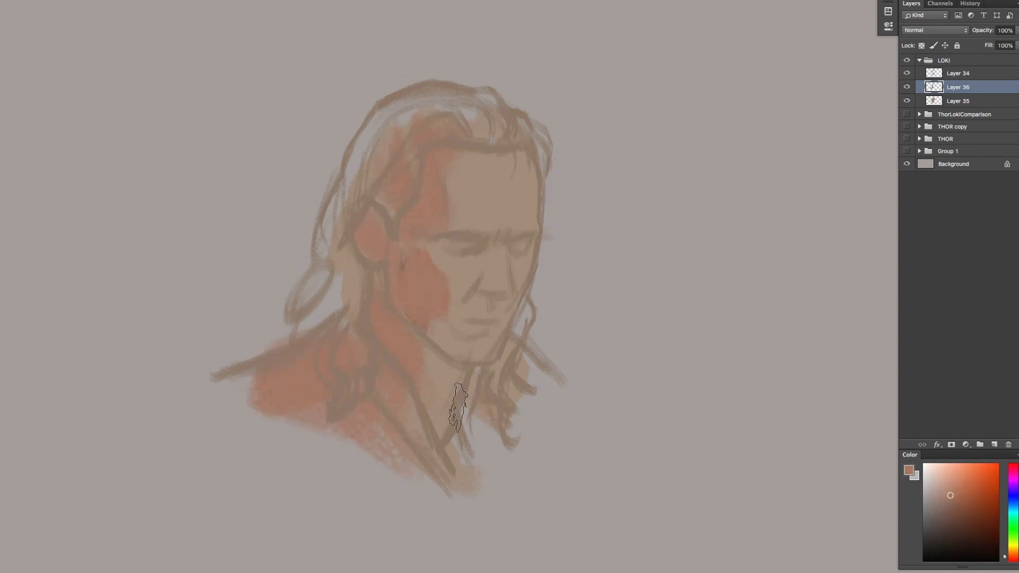
# Fill the hair, collar and near shoulder with the reddish-brown tone
pyautogui.moveTo(457, 406); pyautogui.dragTo(526, 372)
pyautogui.moveTo(329, 297); pyautogui.dragTo(372, 133)
pyautogui.moveTo(382, 117)
pyautogui.mouseDown()
pyautogui.moveTo(484, 102)
pyautogui.moveTo(541, 175)
pyautogui.mouseUp()
pyautogui.moveTo(392, 106)
pyautogui.mouseDown()
pyautogui.moveTo(380, 121)
pyautogui.moveTo(372, 212)
pyautogui.mouseUp()
pyautogui.moveTo(345, 255); pyautogui.dragTo(313, 318)
pyautogui.moveTo(239, 372); pyautogui.dragTo(414, 477)
pyautogui.moveTo(276, 425); pyautogui.dragTo(456, 509)
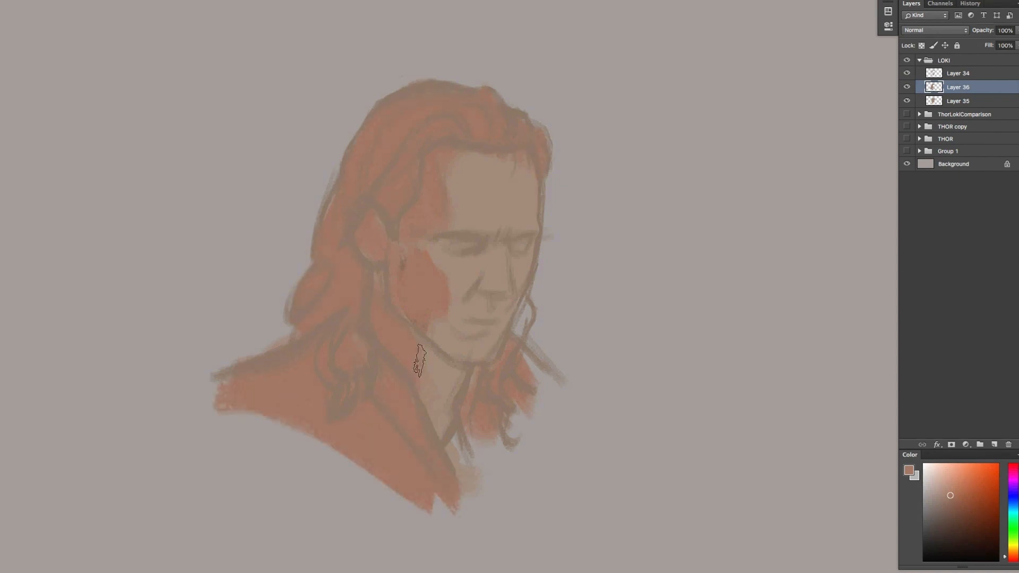
# Paint reddish-brown shadows on the neck, nose and eye sockets, and fill the far hair and shoulder
pyautogui.moveTo(420, 361); pyautogui.dragTo(435, 390)
pyautogui.moveTo(501, 281); pyautogui.dragTo(469, 299)
pyautogui.moveTo(443, 242); pyautogui.dragTo(527, 242)
pyautogui.moveTo(527, 313)
pyautogui.mouseDown()
pyautogui.moveTo(514, 342)
pyautogui.moveTo(529, 308)
pyautogui.mouseUp()
pyautogui.moveTo(523, 355)
pyautogui.mouseDown()
pyautogui.moveTo(553, 383)
pyautogui.moveTo(515, 424)
pyautogui.mouseUp()
pyautogui.moveTo(493, 462); pyautogui.dragTo(479, 442)
pyautogui.moveTo(545, 419); pyautogui.dragTo(565, 390)
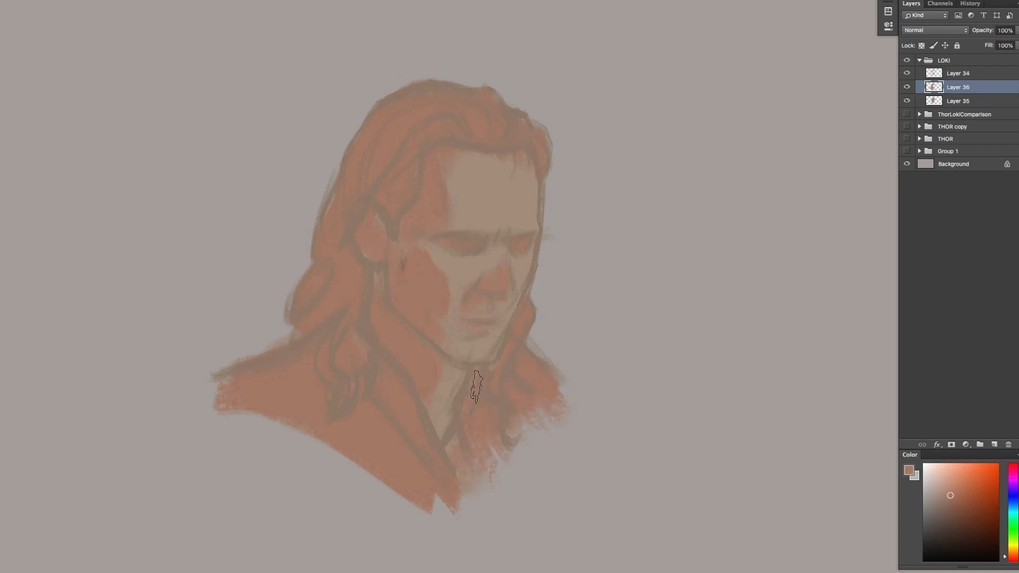
# Extend the shadows across the cheek, nose and lips, and add a new layer above them
pyautogui.moveTo(420, 245); pyautogui.dragTo(470, 309)
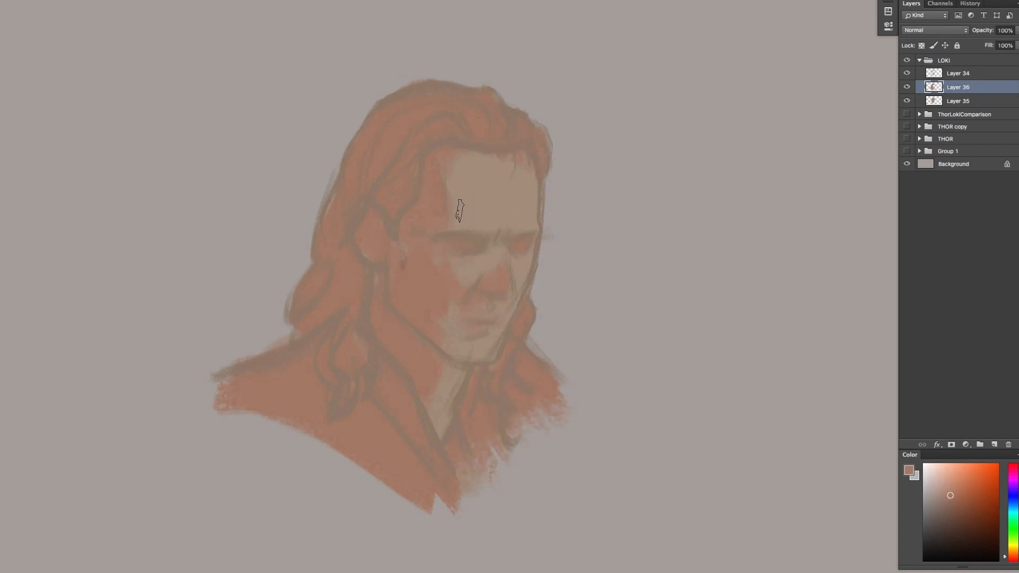
pyautogui.moveTo(480, 256)
pyautogui.mouseDown()
pyautogui.moveTo(473, 276)
pyautogui.moveTo(517, 273)
pyautogui.mouseUp()
pyautogui.moveTo(506, 319); pyautogui.dragTo(467, 322)
pyautogui.hotkey('ctrl', 'shift', 'alt', 'n')
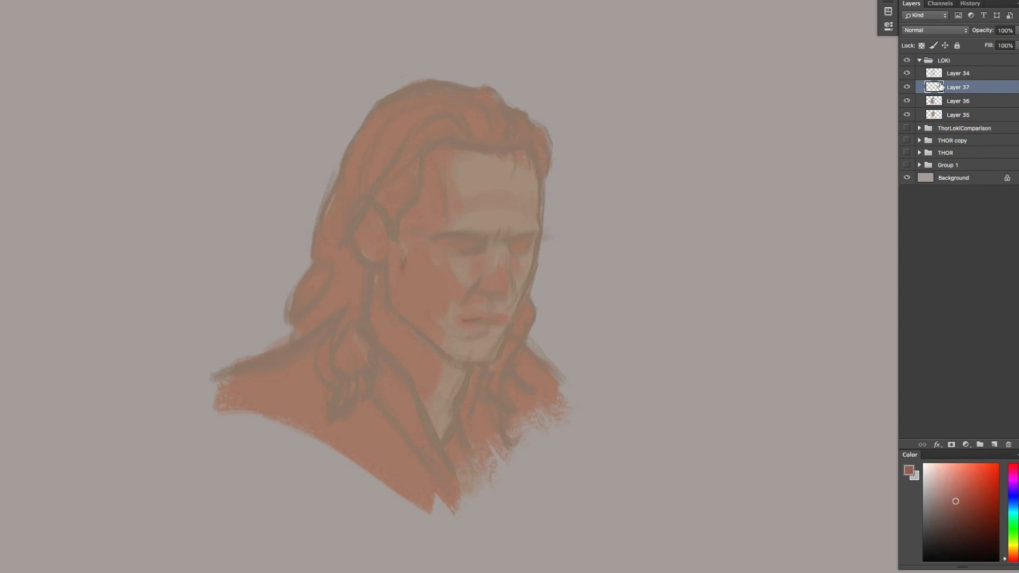
# Move Layer 37 above the Layer 34 line sketch and clip it to that layer
pyautogui.click(959, 87)
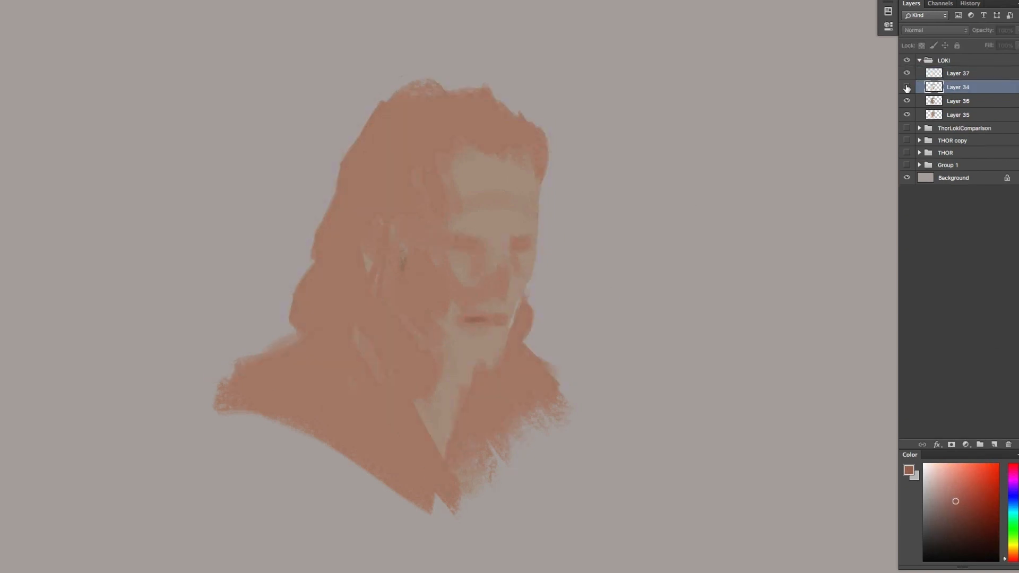
pyautogui.keyDown('alt'); pyautogui.click(955, 80); pyautogui.keyUp('alt')
pyautogui.moveTo(491, 240)
pyautogui.mouseDown()
pyautogui.moveTo(458, 242)
pyautogui.moveTo(487, 243)
pyautogui.mouseUp()
pyautogui.click(963, 76)
pyautogui.hotkey('ctrl', 'z')
# Recolour the sketch lines around the hair, ear and face reddish brown on the clipped layer
pyautogui.click(908, 74)
pyautogui.click(907, 73)
pyautogui.moveTo(390, 207); pyautogui.dragTo(361, 212)
pyautogui.moveTo(368, 262); pyautogui.dragTo(369, 300)
pyautogui.moveTo(386, 268)
pyautogui.mouseDown()
pyautogui.moveTo(467, 371)
pyautogui.moveTo(336, 223)
pyautogui.moveTo(467, 170)
pyautogui.moveTo(341, 398)
pyautogui.moveTo(365, 191)
pyautogui.mouseUp()
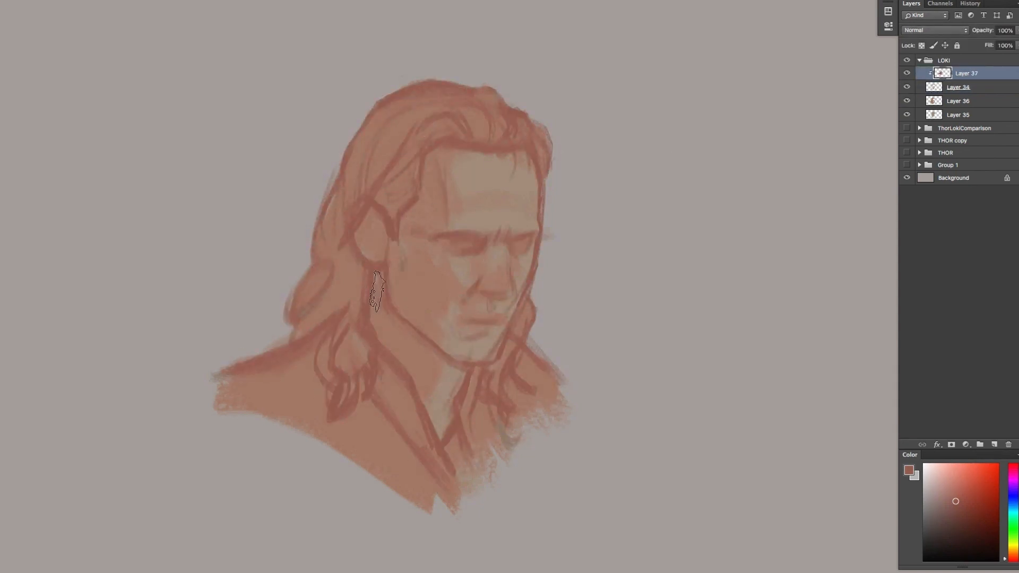
# Add a new layer and deepen the shadows on the near cheek and jaw, softening the tones across the forehead
pyautogui.hotkey('ctrl', 'shift', 'alt', 'n')
pyautogui.moveTo(407, 248)
pyautogui.mouseDown()
pyautogui.moveTo(416, 286)
pyautogui.moveTo(439, 276)
pyautogui.mouseUp()
pyautogui.keyDown('alt'); pyautogui.click(430, 260); pyautogui.keyUp('alt')
pyautogui.moveTo(447, 283)
pyautogui.mouseDown()
pyautogui.moveTo(477, 276)
pyautogui.moveTo(438, 279)
pyautogui.moveTo(435, 329)
pyautogui.moveTo(418, 329)
pyautogui.moveTo(406, 315)
pyautogui.moveTo(409, 229)
pyautogui.moveTo(395, 242)
pyautogui.moveTo(418, 279)
pyautogui.moveTo(428, 161)
pyautogui.moveTo(486, 198)
pyautogui.mouseUp()
pyautogui.keyDown('alt'); pyautogui.click(508, 202); pyautogui.keyUp('alt')
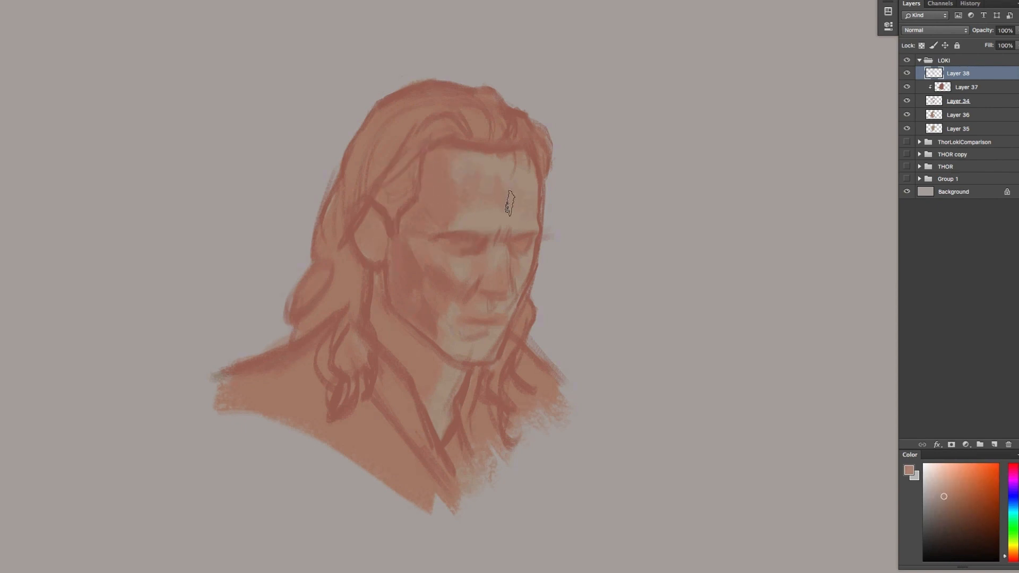
# Paint deeper reddish-brown shadow over the near hair, ear and neck and the hair beside the far jaw
pyautogui.keyDown('alt'); pyautogui.click(489, 242); pyautogui.keyUp('alt')
pyautogui.moveTo(365, 223)
pyautogui.mouseDown()
pyautogui.moveTo(370, 236)
pyautogui.moveTo(387, 237)
pyautogui.moveTo(406, 173)
pyautogui.moveTo(341, 314)
pyautogui.moveTo(354, 371)
pyautogui.mouseUp()
pyautogui.moveTo(396, 302)
pyautogui.mouseDown()
pyautogui.moveTo(437, 373)
pyautogui.moveTo(471, 364)
pyautogui.moveTo(492, 377)
pyautogui.moveTo(523, 329)
pyautogui.mouseUp()
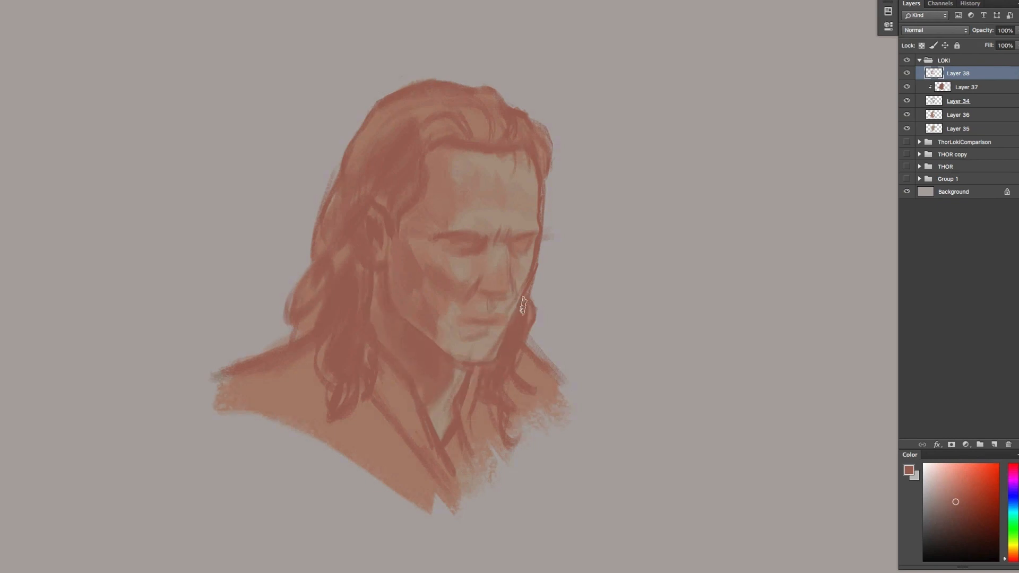
# Refine the light and shadow shapes around the mouth, chin and brow
pyautogui.keyDown('alt'); pyautogui.click(446, 312); pyautogui.keyUp('alt')
pyautogui.keyDown('alt'); pyautogui.click(480, 358); pyautogui.keyUp('alt')
pyautogui.moveTo(481, 342)
pyautogui.mouseDown()
pyautogui.moveTo(452, 351)
pyautogui.moveTo(450, 320)
pyautogui.mouseUp()
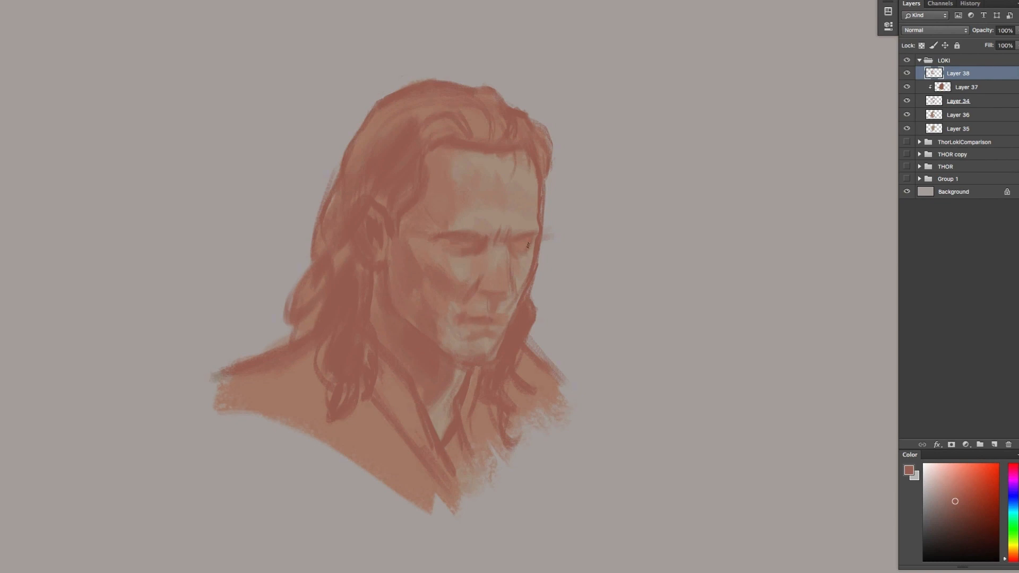
pyautogui.keyDown('alt'); pyautogui.click(491, 228); pyautogui.keyUp('alt')
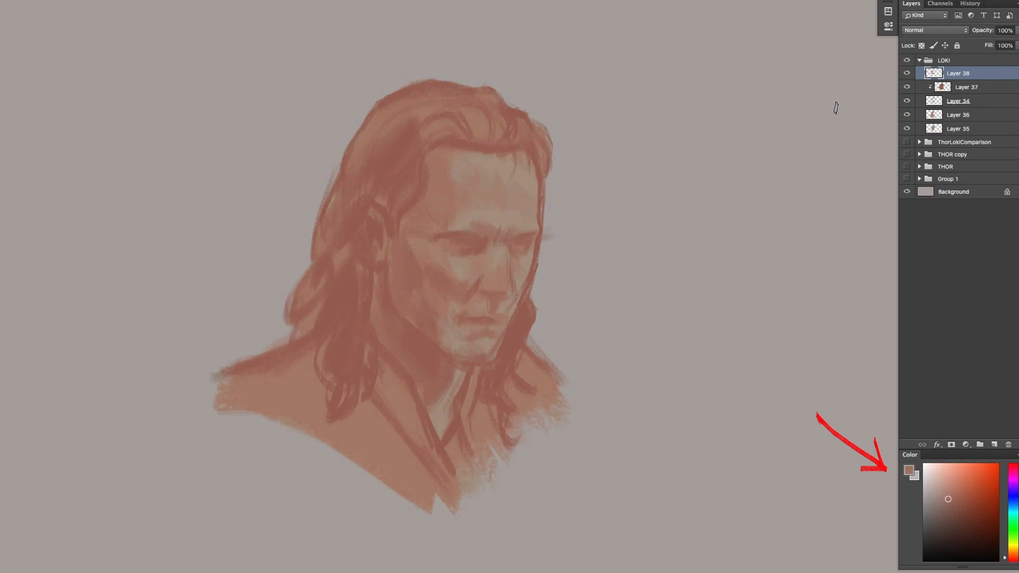
# Add a new layer in Normal mode and pick a slightly more orange skin tone
pyautogui.hotkey('ctrl', 'shift', 'alt', 'n')
pyautogui.click(934, 30)
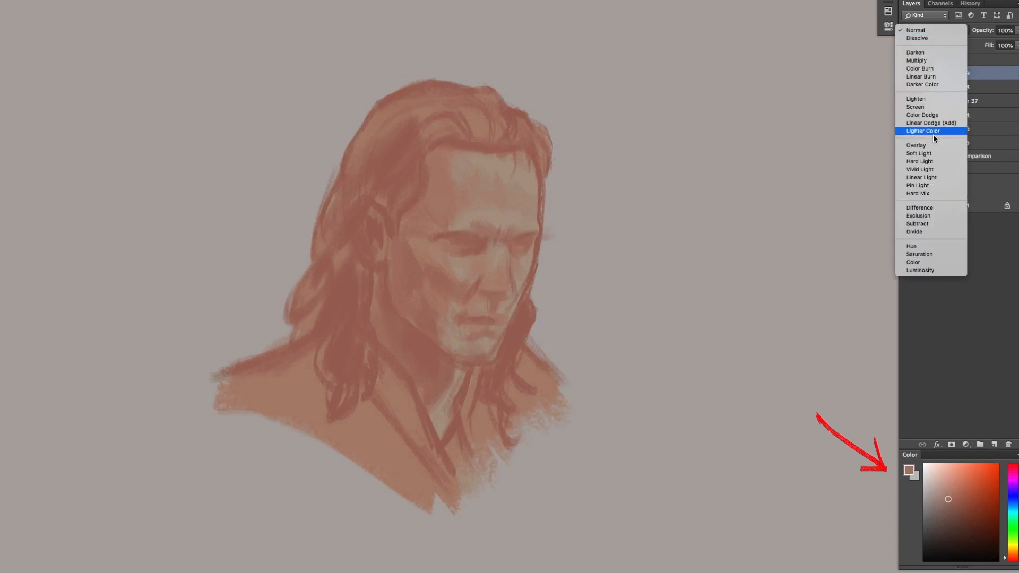
pyautogui.press('Escape')
pyautogui.click(906, 74)
pyautogui.moveTo(1006, 557); pyautogui.dragTo(1006, 560)
pyautogui.click(949, 493)
pyautogui.keyDown('alt'); pyautogui.click(508, 212); pyautogui.keyUp('alt')
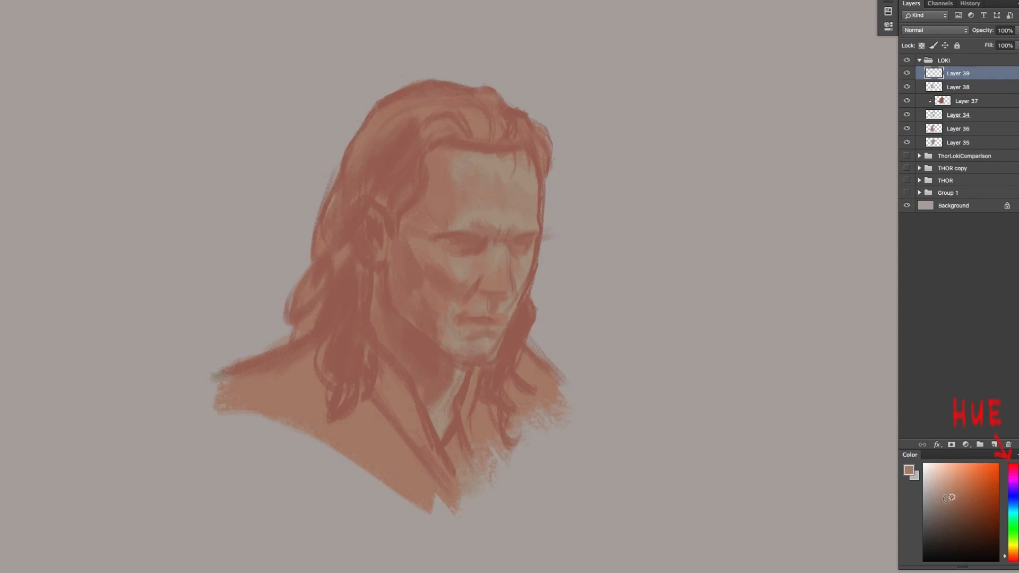
# Paint light skin tones over the lower forehead above the brows
pyautogui.keyDown('alt'); pyautogui.click(504, 215); pyautogui.keyUp('alt')
pyautogui.moveTo(495, 213); pyautogui.dragTo(502, 223)
pyautogui.keyDown('alt'); pyautogui.click(526, 215); pyautogui.keyUp('alt')
pyautogui.keyDown('alt'); pyautogui.click(520, 205); pyautogui.keyUp('alt')
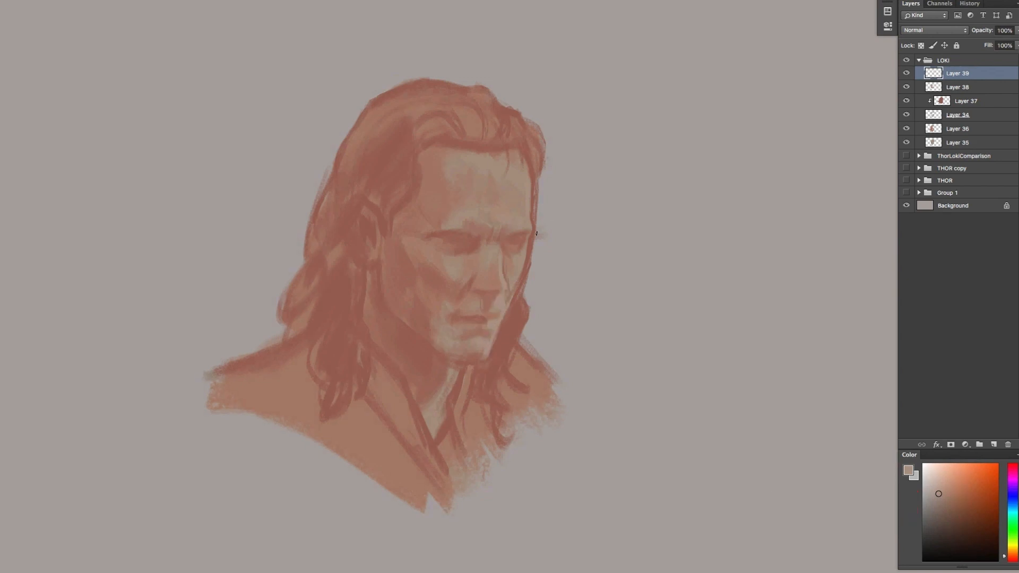
# Model the far eye socket, far temple and far cheek by alternating light and reddish skin tones
pyautogui.press('x')
pyautogui.keyDown('alt'); pyautogui.click(513, 248); pyautogui.keyUp('alt')
pyautogui.moveTo(511, 255); pyautogui.dragTo(520, 263)
pyautogui.press('x')
pyautogui.moveTo(528, 152); pyautogui.dragTo(525, 178)
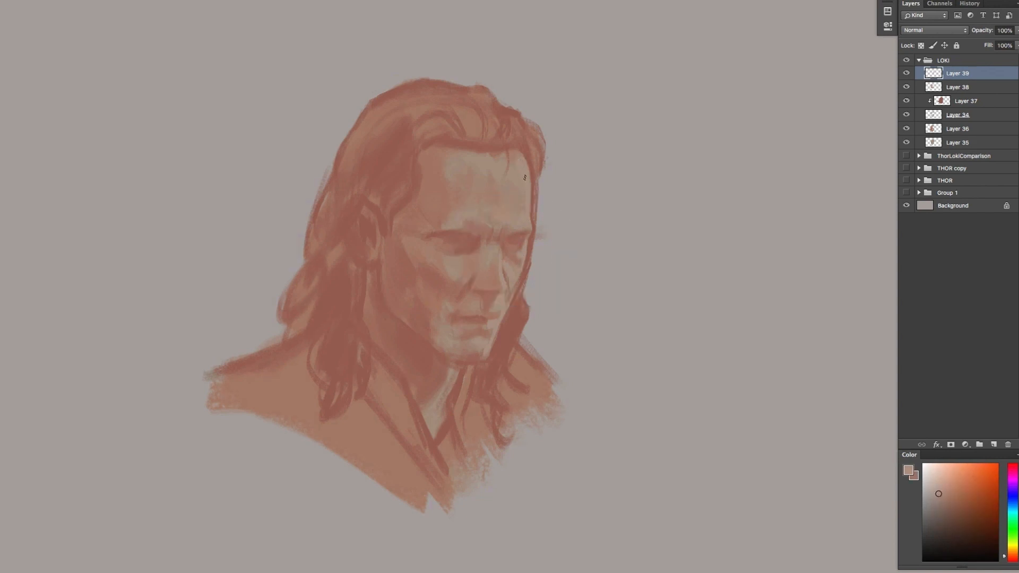
pyautogui.keyDown('alt'); pyautogui.click(518, 265); pyautogui.keyUp('alt')
pyautogui.keyDown('alt'); pyautogui.click(517, 284); pyautogui.keyUp('alt')
pyautogui.keyDown('alt'); pyautogui.click(510, 277); pyautogui.keyUp('alt')
# Add a new layer and paint the near eyebrow and eyelid in dark brown, comparing with the layer hidden
pyautogui.click(994, 445)
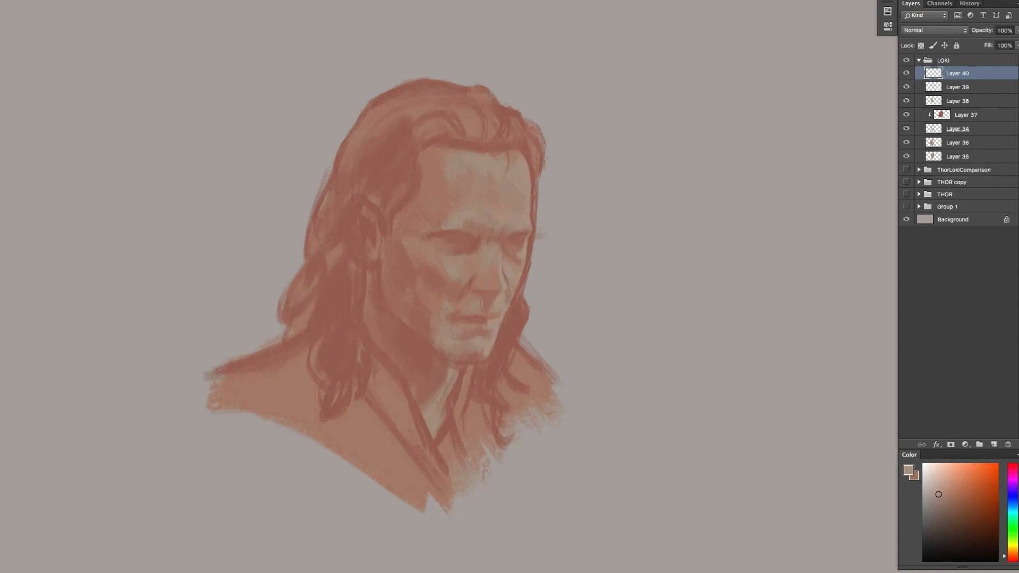
pyautogui.keyDown('alt'); pyautogui.click(465, 242); pyautogui.keyUp('alt')
pyautogui.moveTo(431, 234); pyautogui.dragTo(460, 233)
pyautogui.moveTo(463, 241)
pyautogui.mouseDown()
pyautogui.moveTo(449, 242)
pyautogui.moveTo(459, 242)
pyautogui.mouseUp()
pyautogui.click(907, 73)
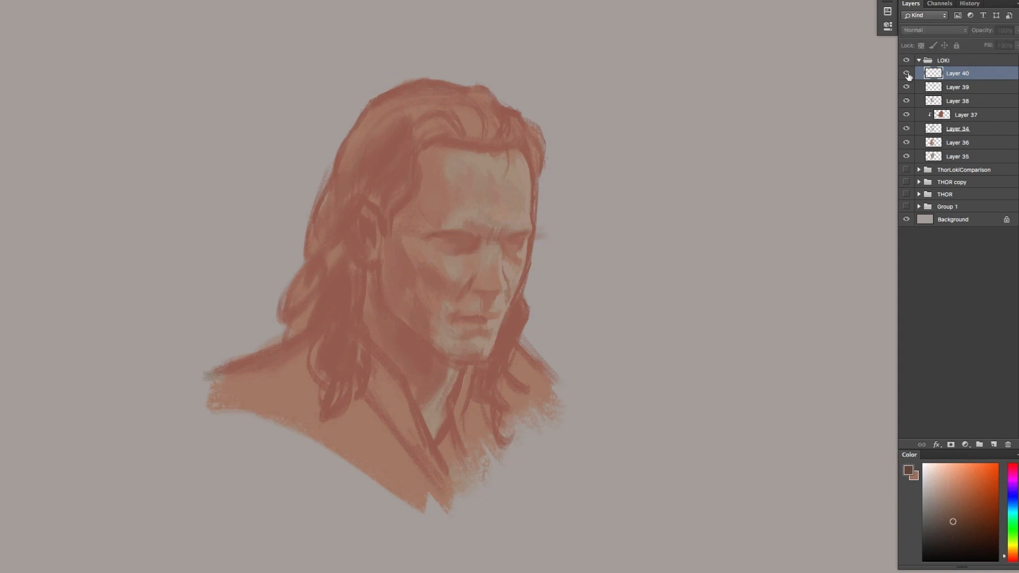
pyautogui.click(907, 74)
# Darken the near eye beneath the brow with sampled dark brown tones
pyautogui.keyDown('alt'); pyautogui.click(462, 250); pyautogui.keyUp('alt')
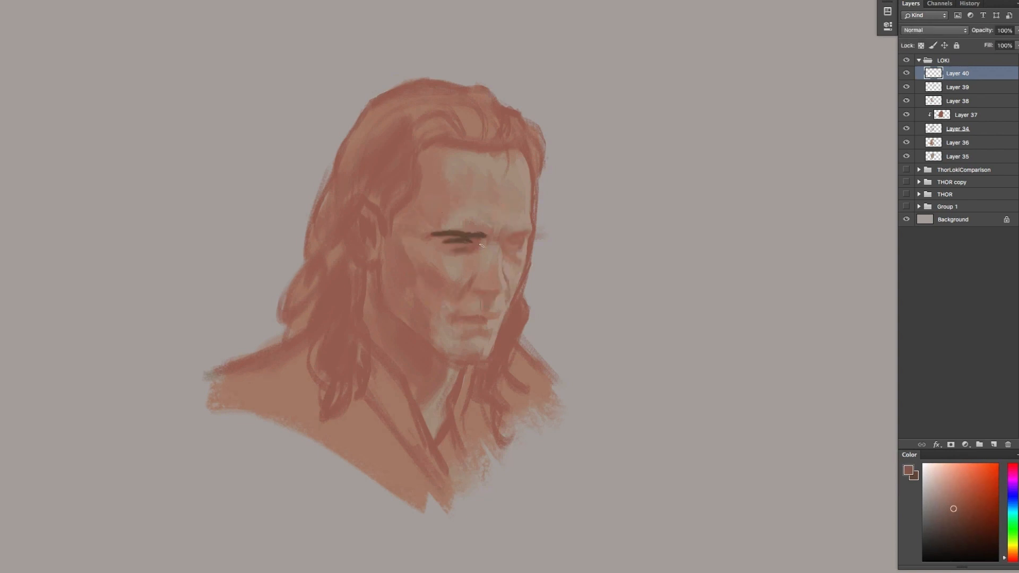
pyautogui.keyDown('alt'); pyautogui.click(475, 240); pyautogui.keyUp('alt')
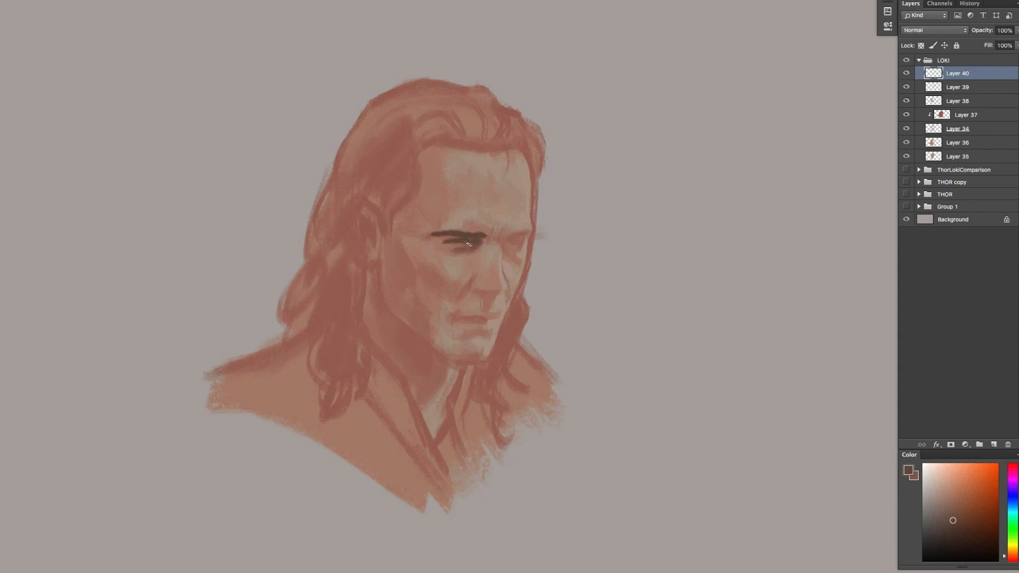
pyautogui.keyDown('alt'); pyautogui.click(489, 236); pyautogui.keyUp('alt')
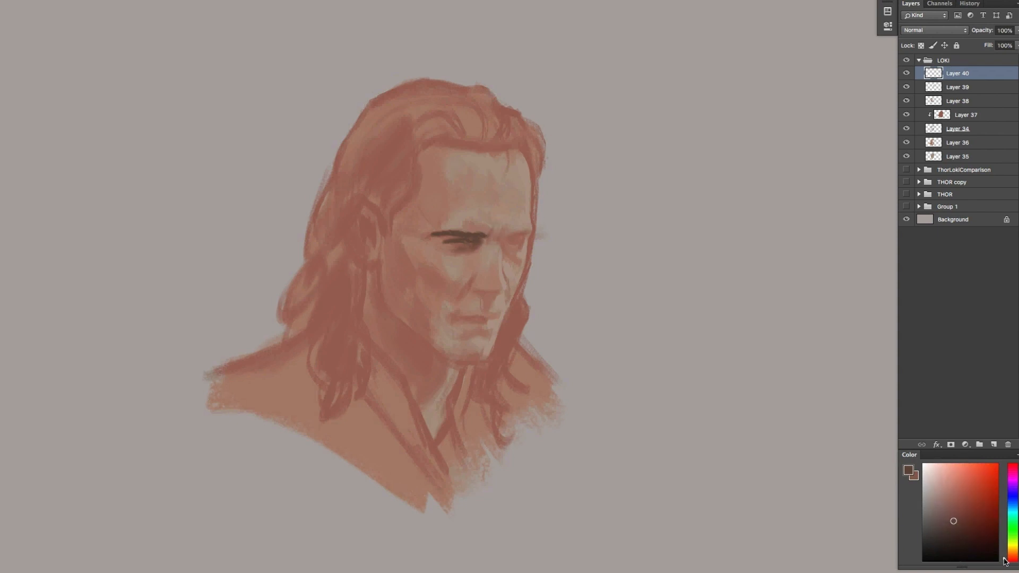
# Paint the frown crease, far eyebrow and far eye in dark brown and extend the near eyebrow outward
pyautogui.click(501, 236)
pyautogui.moveTo(507, 236); pyautogui.dragTo(518, 243)
pyautogui.keyDown('alt'); pyautogui.click(514, 236); pyautogui.keyUp('alt')
pyautogui.click(523, 235)
pyautogui.moveTo(455, 242); pyautogui.dragTo(429, 241)
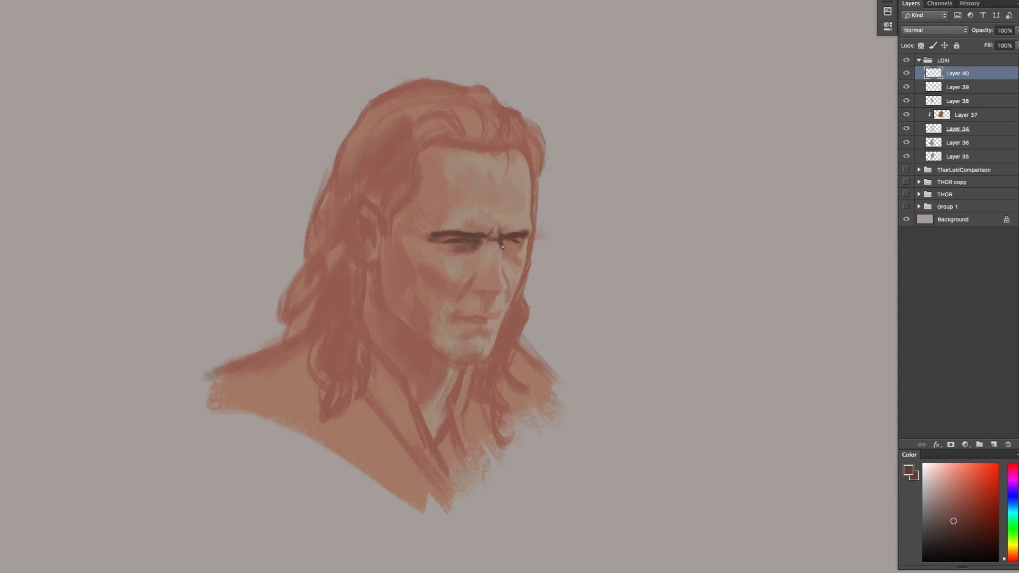
# Shade the inner corner of the far eye, the nose bridge and the far cheek fold with reddish and light tones
pyautogui.moveTo(501, 247); pyautogui.dragTo(504, 249)
pyautogui.click(952, 512)
pyautogui.click(955, 503)
pyautogui.keyDown('alt'); pyautogui.click(501, 265); pyautogui.keyUp('alt')
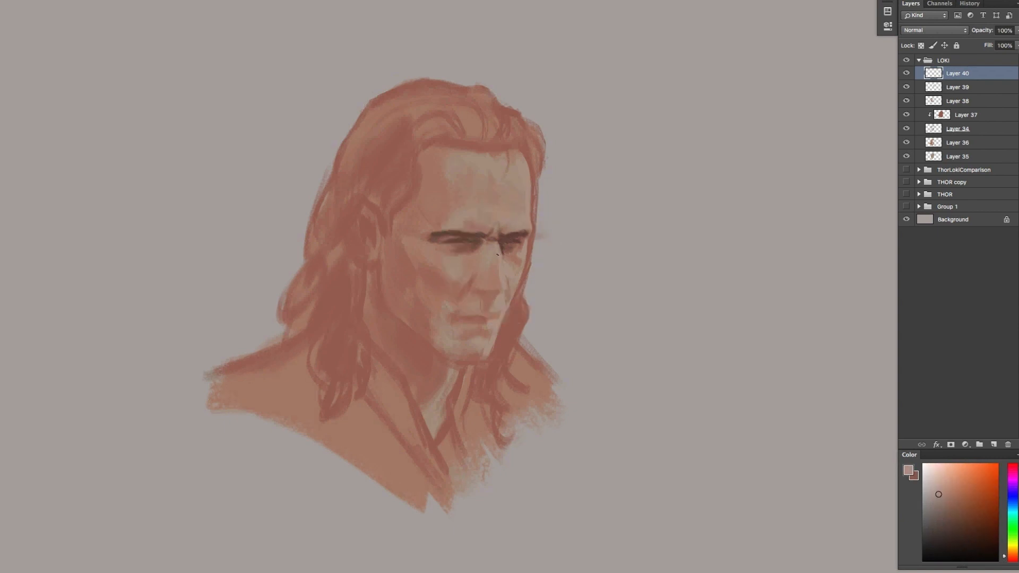
pyautogui.press('x')
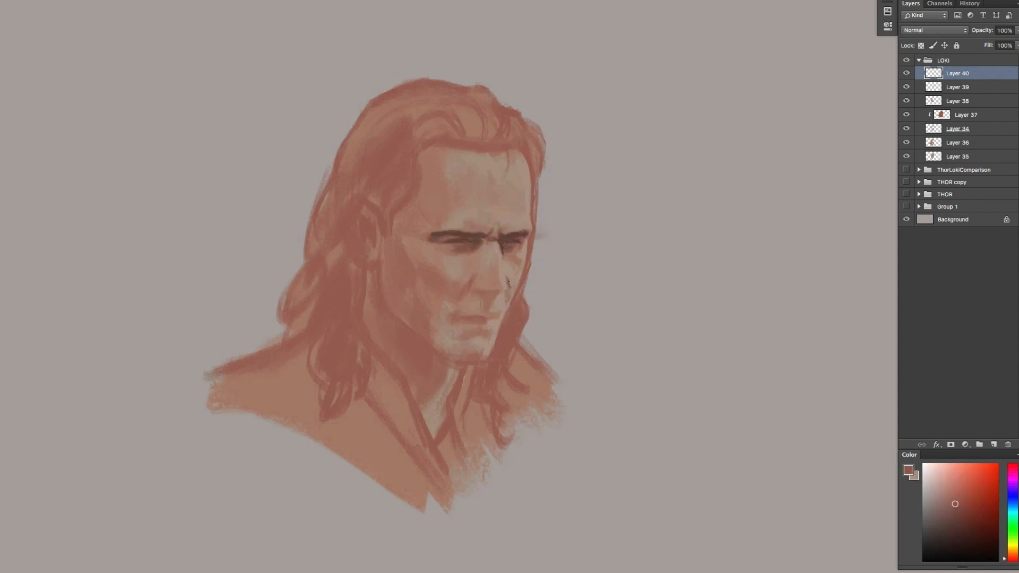
pyautogui.press('x')
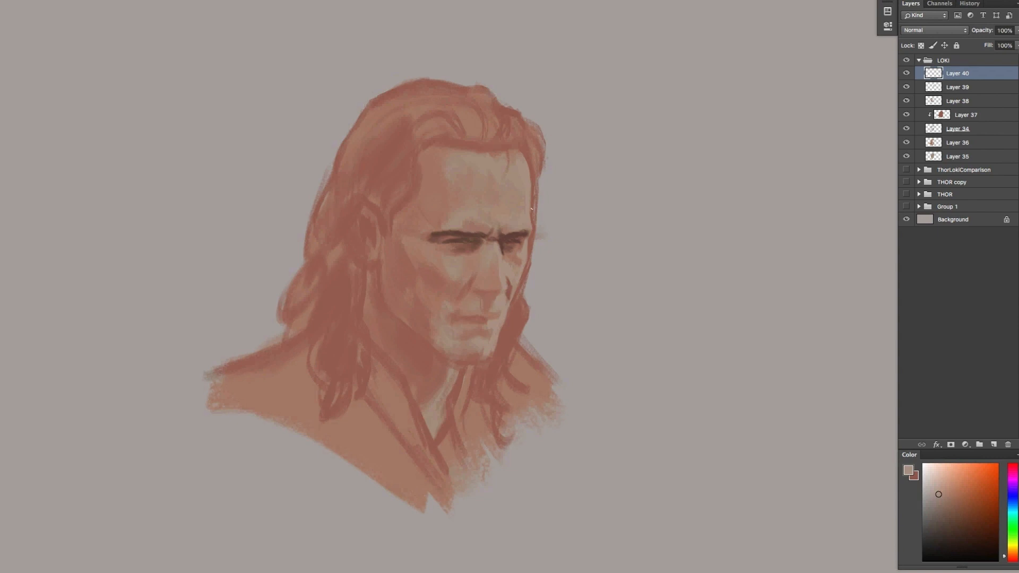
# Paint the hair edge along the far temple in dark brown
pyautogui.press('x')
pyautogui.moveTo(533, 171); pyautogui.dragTo(534, 215)
pyautogui.moveTo(516, 142); pyautogui.dragTo(536, 186)
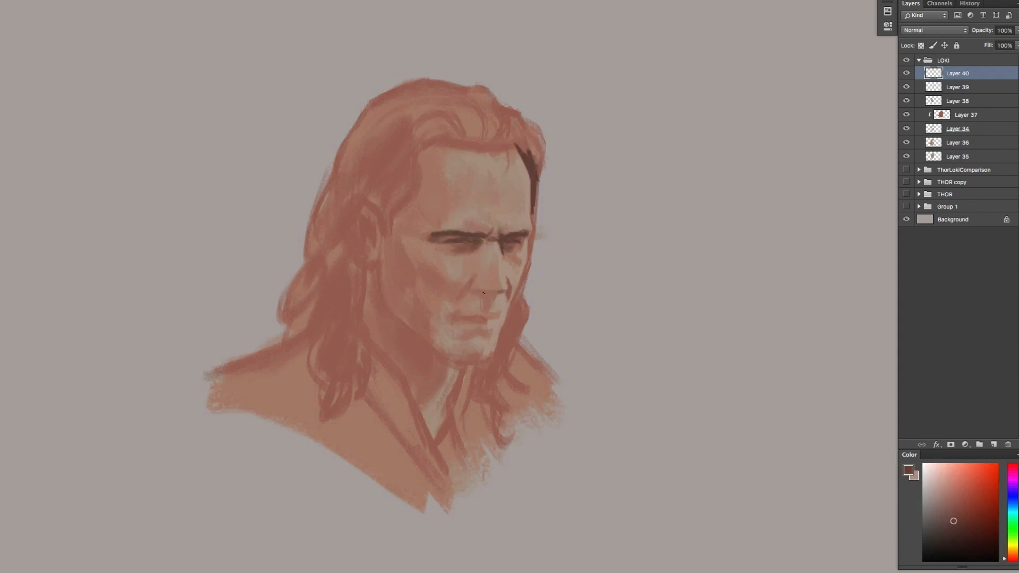
# Define the nostrils, underside of the nose and groove above the lip with dark and light tones
pyautogui.press('x')
pyautogui.keyDown('alt'); pyautogui.click(507, 289); pyautogui.keyUp('alt')
pyautogui.keyDown('alt'); pyautogui.click(471, 290); pyautogui.keyUp('alt')
pyautogui.keyDown('alt'); pyautogui.click(476, 288); pyautogui.keyUp('alt')
pyautogui.keyDown('alt'); pyautogui.click(480, 291); pyautogui.keyUp('alt')
pyautogui.keyDown('alt'); pyautogui.click(486, 303); pyautogui.keyUp('alt')
# Paint the hairline dark brown from the near sideburn across the forehead to the far temple
pyautogui.keyDown('alt'); pyautogui.click(529, 157); pyautogui.keyUp('alt')
pyautogui.moveTo(393, 244)
pyautogui.mouseDown()
pyautogui.moveTo(395, 225)
pyautogui.moveTo(417, 207)
pyautogui.moveTo(394, 228)
pyautogui.mouseUp()
pyautogui.moveTo(409, 165)
pyautogui.mouseDown()
pyautogui.moveTo(413, 204)
pyautogui.moveTo(438, 147)
pyautogui.mouseUp()
pyautogui.moveTo(440, 147)
pyautogui.mouseDown()
pyautogui.moveTo(404, 182)
pyautogui.moveTo(431, 145)
pyautogui.mouseUp()
pyautogui.moveTo(430, 144)
pyautogui.mouseDown()
pyautogui.moveTo(467, 156)
pyautogui.moveTo(509, 152)
pyautogui.moveTo(433, 151)
pyautogui.mouseUp()
pyautogui.moveTo(478, 122)
pyautogui.mouseDown()
pyautogui.moveTo(412, 160)
pyautogui.moveTo(441, 127)
pyautogui.moveTo(475, 114)
pyautogui.moveTo(520, 149)
pyautogui.moveTo(515, 121)
pyautogui.moveTo(539, 174)
pyautogui.mouseUp()
# Trim the outer silhouette of the upper hair with the grey background colour
pyautogui.keyDown('alt'); pyautogui.click(575, 83); pyautogui.keyUp('alt')
pyautogui.moveTo(529, 121)
pyautogui.mouseDown()
pyautogui.moveTo(540, 146)
pyautogui.moveTo(523, 119)
pyautogui.mouseUp()
pyautogui.moveTo(523, 119)
pyautogui.mouseDown()
pyautogui.moveTo(483, 86)
pyautogui.moveTo(419, 80)
pyautogui.moveTo(354, 121)
pyautogui.mouseUp()
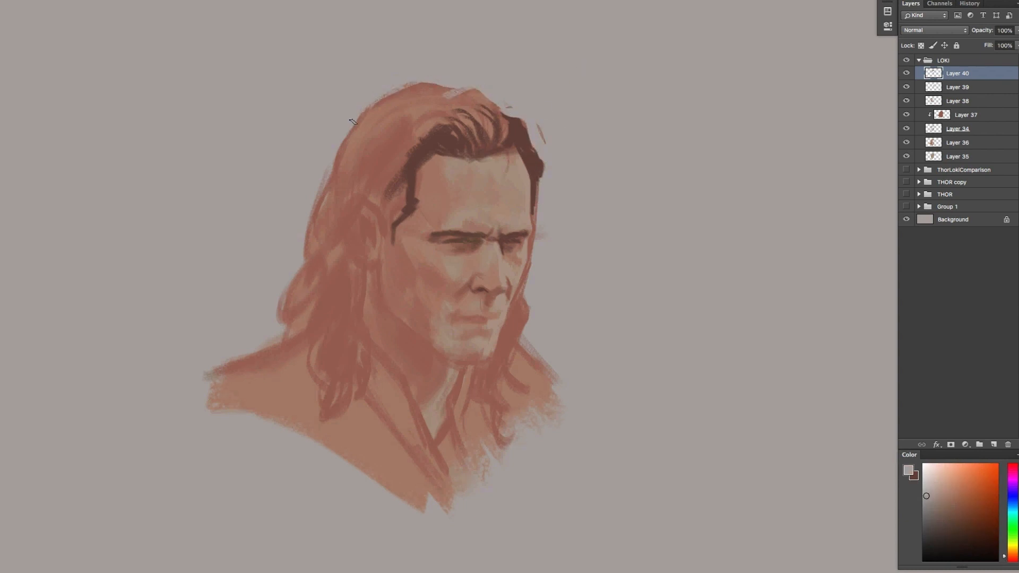
pyautogui.moveTo(546, 145); pyautogui.dragTo(534, 110)
# Outline the near ear in dark brown and fill the hair mass behind and below it
pyautogui.press('x')
pyautogui.moveTo(404, 185)
pyautogui.mouseDown()
pyautogui.moveTo(389, 241)
pyautogui.moveTo(367, 218)
pyautogui.moveTo(343, 228)
pyautogui.moveTo(380, 311)
pyautogui.moveTo(362, 333)
pyautogui.mouseUp()
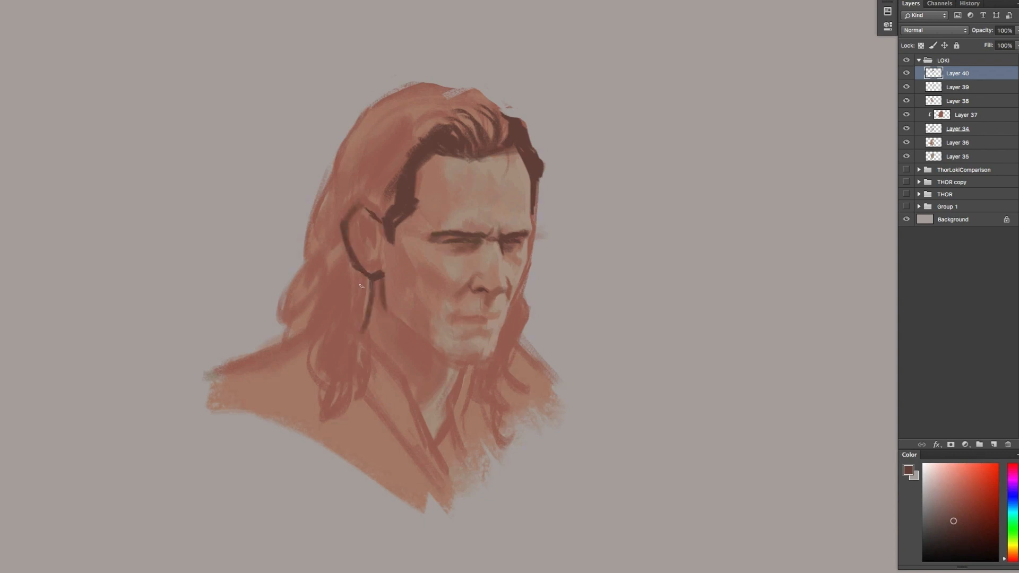
pyautogui.moveTo(366, 273); pyautogui.dragTo(361, 330)
pyautogui.moveTo(346, 259); pyautogui.dragTo(367, 281)
pyautogui.moveTo(355, 276)
pyautogui.mouseDown()
pyautogui.moveTo(340, 332)
pyautogui.moveTo(313, 368)
pyautogui.mouseUp()
pyautogui.moveTo(326, 274); pyautogui.dragTo(282, 333)
pyautogui.moveTo(334, 229); pyautogui.dragTo(310, 289)
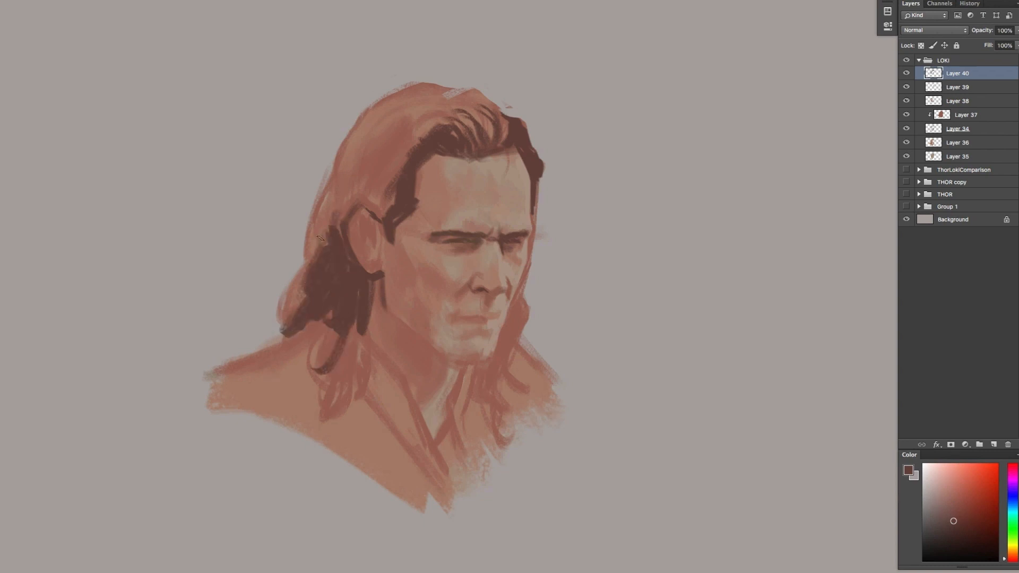
# Paint dark brown strands sweeping from the forehead hairline back over the ear
pyautogui.moveTo(390, 169); pyautogui.dragTo(320, 231)
pyautogui.moveTo(392, 186)
pyautogui.mouseDown()
pyautogui.moveTo(341, 228)
pyautogui.moveTo(392, 217)
pyautogui.mouseUp()
pyautogui.moveTo(392, 189); pyautogui.dragTo(375, 212)
pyautogui.moveTo(385, 183); pyautogui.dragTo(424, 129)
pyautogui.moveTo(397, 158)
pyautogui.mouseDown()
pyautogui.moveTo(460, 109)
pyautogui.moveTo(402, 142)
pyautogui.mouseUp()
pyautogui.moveTo(402, 151); pyautogui.dragTo(418, 128)
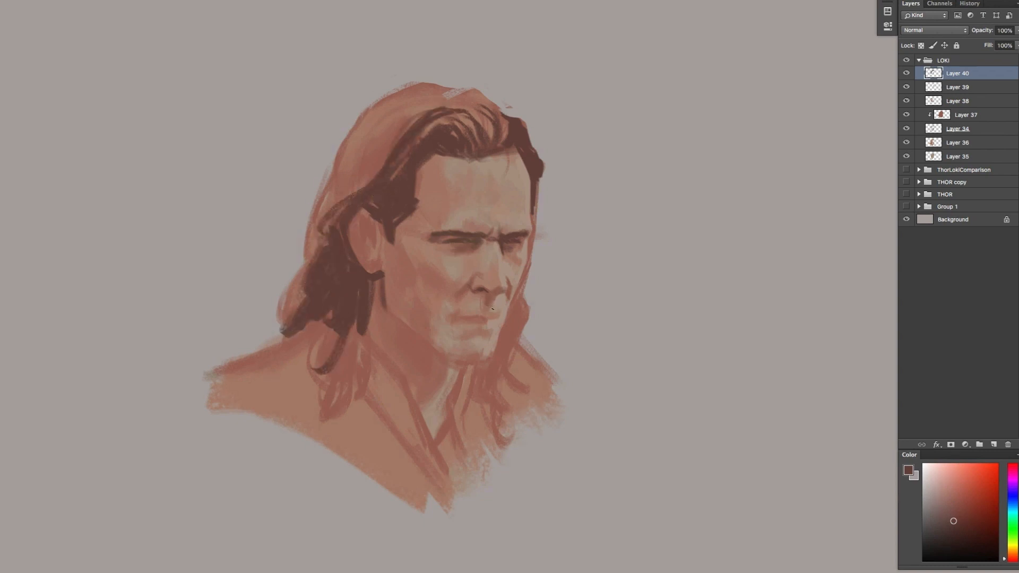
# Paint the dark mouth line, upper lip and mouth corner, cleaning the edges with sampled skin tones
pyautogui.moveTo(484, 314)
pyautogui.mouseDown()
pyautogui.moveTo(465, 314)
pyautogui.moveTo(494, 315)
pyautogui.mouseUp()
pyautogui.keyDown('alt'); pyautogui.click(503, 304); pyautogui.keyUp('alt')
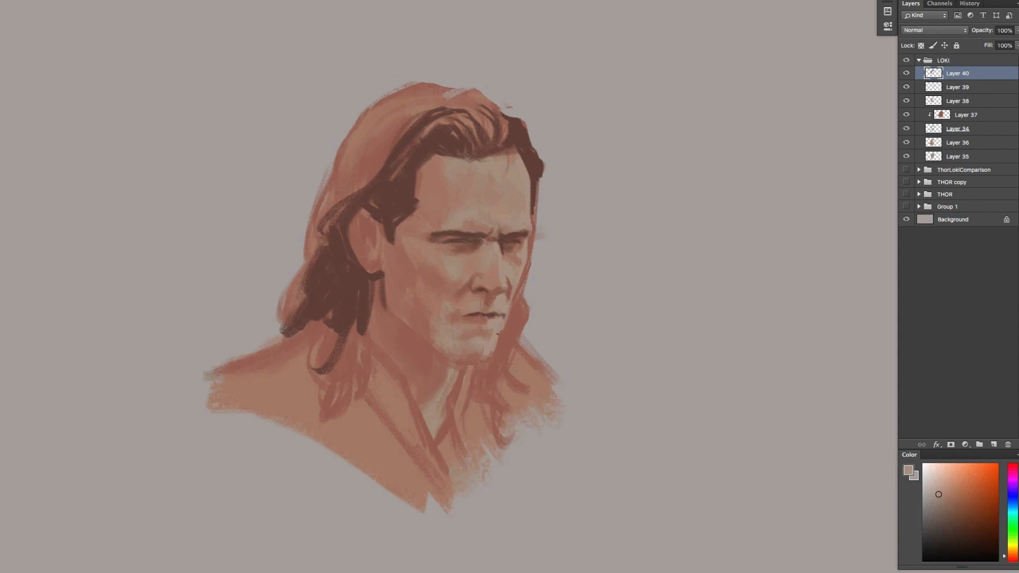
pyautogui.keyDown('alt'); pyautogui.click(492, 313); pyautogui.keyUp('alt')
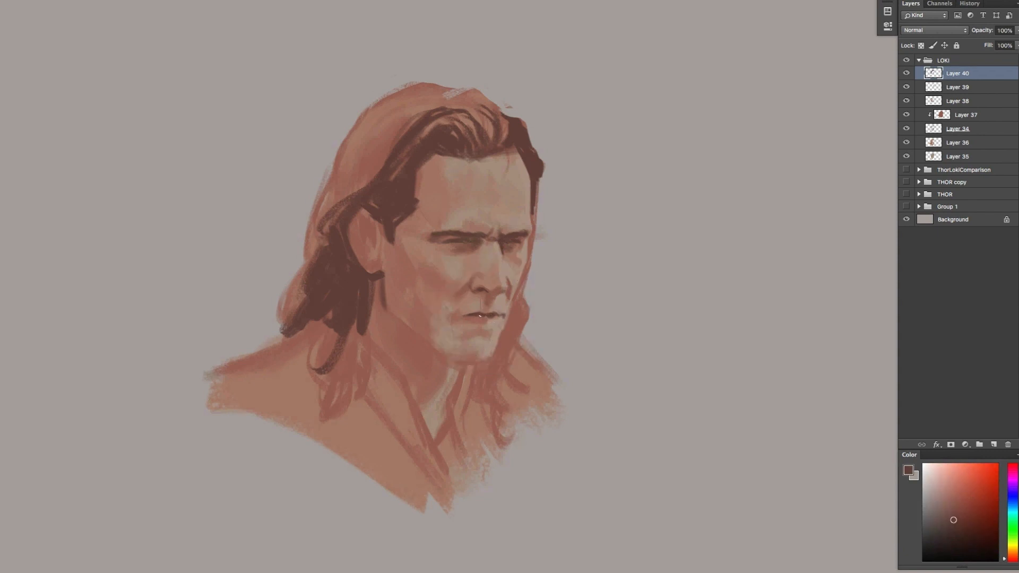
pyautogui.moveTo(470, 316)
pyautogui.mouseDown()
pyautogui.moveTo(459, 316)
pyautogui.moveTo(489, 319)
pyautogui.mouseUp()
pyautogui.keyDown('alt'); pyautogui.click(484, 318); pyautogui.keyUp('alt')
pyautogui.keyDown('alt'); pyautogui.click(482, 321); pyautogui.keyUp('alt')
pyautogui.keyDown('alt'); pyautogui.click(467, 322); pyautogui.keyUp('alt')
pyautogui.keyDown('alt'); pyautogui.click(453, 317); pyautogui.keyUp('alt')
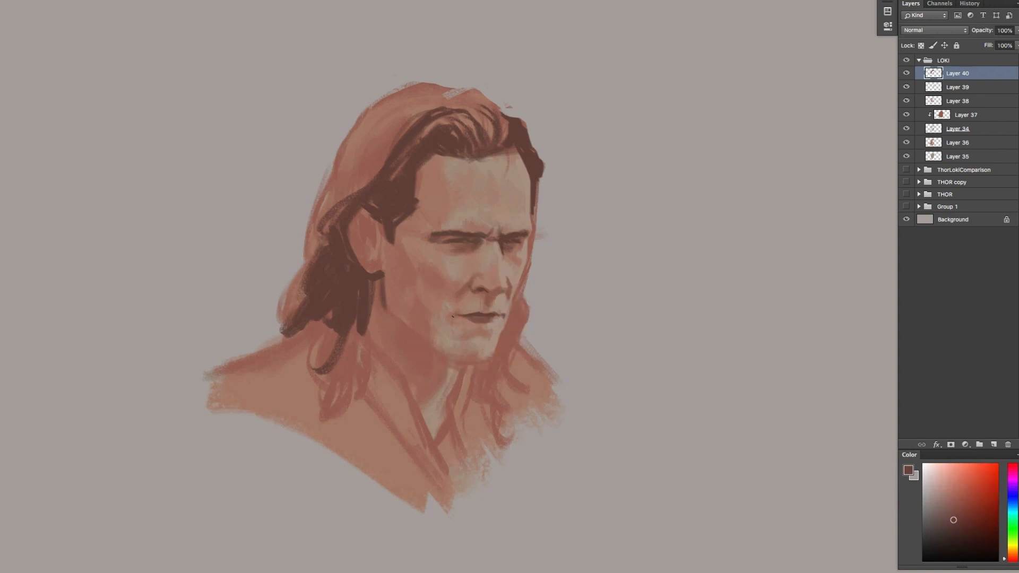
pyautogui.keyDown('alt'); pyautogui.click(456, 314); pyautogui.keyUp('alt')
# Shade below the lower lip and smooth the skin tones around the mouth and chin
pyautogui.keyDown('alt'); pyautogui.click(472, 303); pyautogui.keyUp('alt')
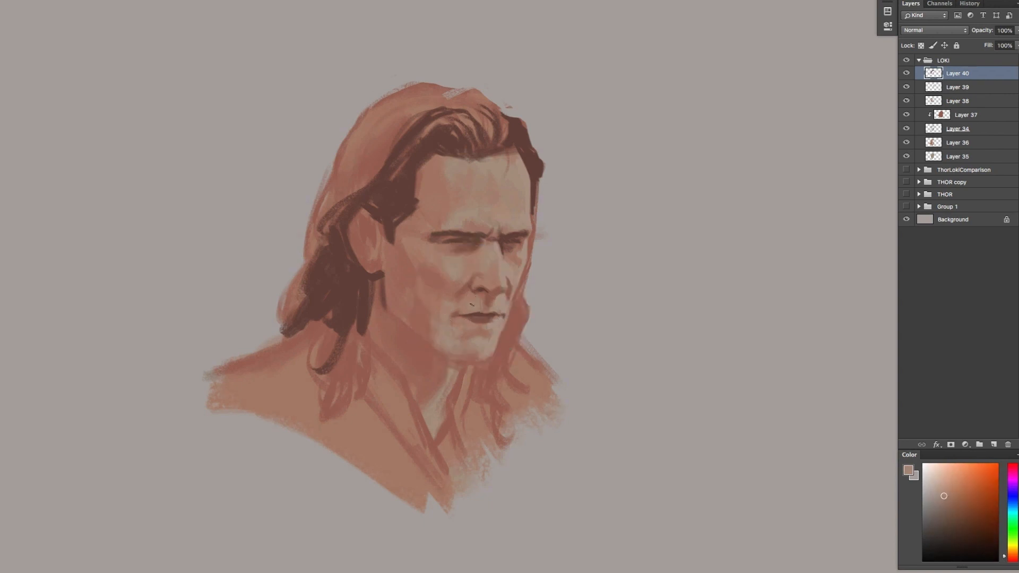
pyautogui.keyDown('alt'); pyautogui.click(474, 332); pyautogui.keyUp('alt')
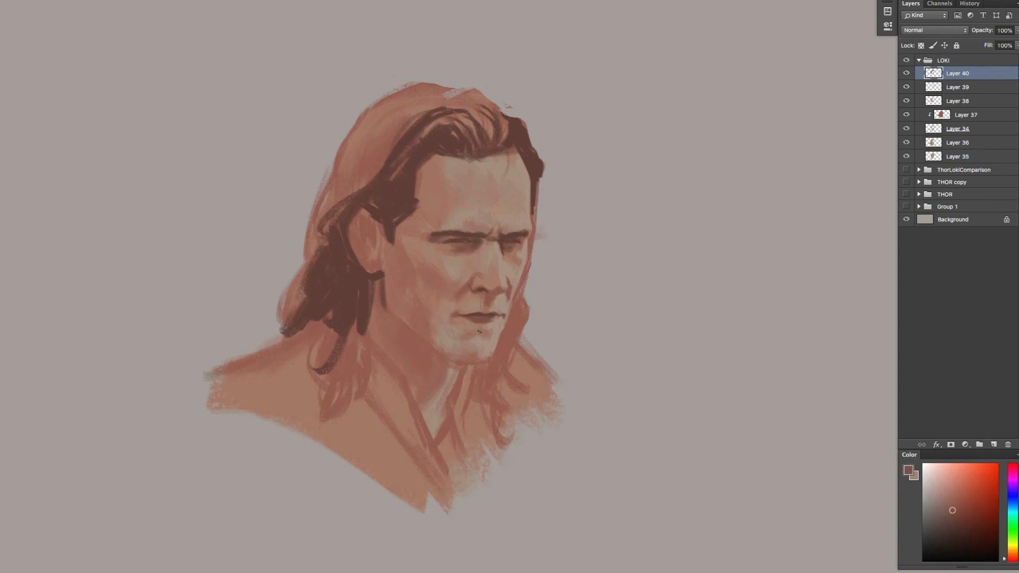
pyautogui.keyDown('alt'); pyautogui.click(450, 330); pyautogui.keyUp('alt')
pyautogui.moveTo(453, 326); pyautogui.dragTo(466, 332)
pyautogui.keyDown('alt'); pyautogui.click(461, 338); pyautogui.keyUp('alt')
pyautogui.keyDown('alt'); pyautogui.click(504, 324); pyautogui.keyUp('alt')
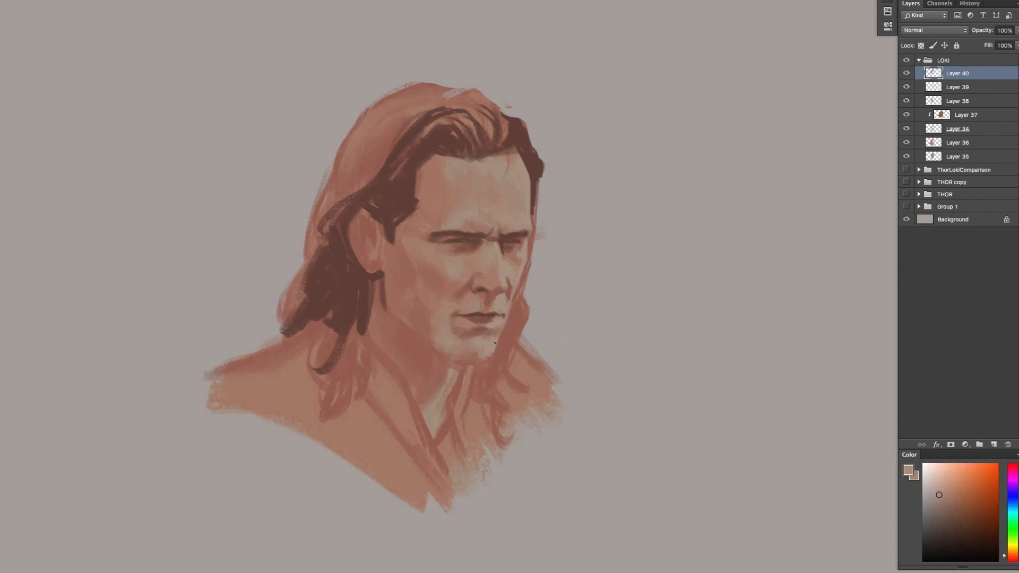
# Fill the hair beside the far cheek and jaw with dark brown
pyautogui.keyDown('alt'); pyautogui.click(532, 160); pyautogui.keyUp('alt')
pyautogui.moveTo(495, 369)
pyautogui.mouseDown()
pyautogui.moveTo(526, 269)
pyautogui.moveTo(525, 322)
pyautogui.moveTo(514, 325)
pyautogui.moveTo(496, 352)
pyautogui.mouseUp()
pyautogui.keyDown('alt'); pyautogui.click(495, 339); pyautogui.keyUp('alt')
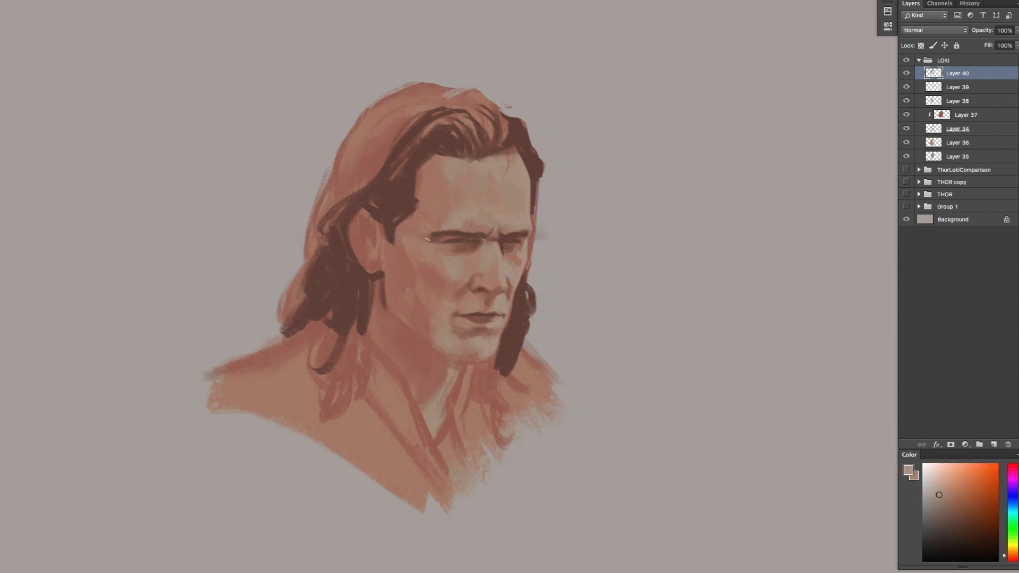
# Paint the jawline's underside and the near side of the neck in dark brown shadow
pyautogui.keyDown('alt'); pyautogui.click(383, 298); pyautogui.keyUp('alt')
pyautogui.moveTo(381, 286)
pyautogui.mouseDown()
pyautogui.moveTo(370, 342)
pyautogui.moveTo(382, 351)
pyautogui.moveTo(397, 327)
pyautogui.moveTo(417, 344)
pyautogui.moveTo(375, 300)
pyautogui.moveTo(407, 332)
pyautogui.moveTo(472, 317)
pyautogui.moveTo(408, 336)
pyautogui.moveTo(436, 358)
pyautogui.moveTo(381, 274)
pyautogui.moveTo(406, 333)
pyautogui.moveTo(420, 342)
pyautogui.moveTo(399, 327)
pyautogui.moveTo(425, 374)
pyautogui.mouseUp()
pyautogui.keyDown('alt'); pyautogui.click(379, 276); pyautogui.keyUp('alt')
pyautogui.keyDown('alt'); pyautogui.click(432, 354); pyautogui.keyUp('alt')
pyautogui.moveTo(385, 353)
pyautogui.mouseDown()
pyautogui.moveTo(422, 397)
pyautogui.moveTo(444, 367)
pyautogui.moveTo(436, 352)
pyautogui.moveTo(460, 358)
pyautogui.moveTo(449, 355)
pyautogui.moveTo(485, 394)
pyautogui.mouseUp()
pyautogui.keyDown('alt'); pyautogui.click(404, 331); pyautogui.keyUp('alt')
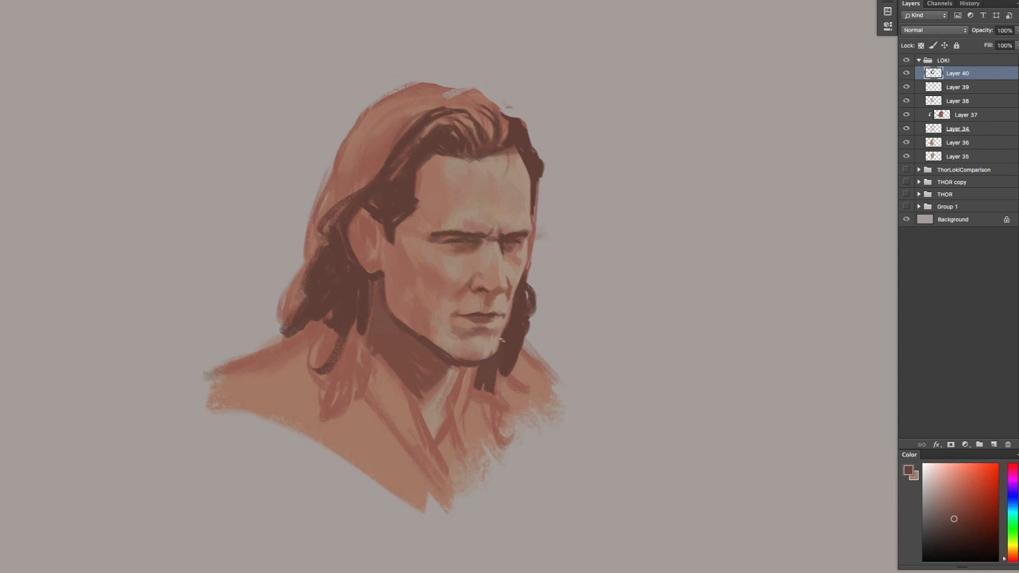
# Sharpen the chin edge and extend the dark shadow beneath it down the front of the neck
pyautogui.keyDown('alt'); pyautogui.click(489, 352); pyautogui.keyUp('alt')
pyautogui.keyDown('alt'); pyautogui.click(482, 362); pyautogui.keyUp('alt')
pyautogui.moveTo(492, 354)
pyautogui.mouseDown()
pyautogui.moveTo(467, 361)
pyautogui.moveTo(447, 401)
pyautogui.mouseUp()
pyautogui.keyDown('alt'); pyautogui.click(462, 363); pyautogui.keyUp('alt')
pyautogui.keyDown('alt'); pyautogui.click(490, 346); pyautogui.keyUp('alt')
pyautogui.moveTo(463, 364); pyautogui.dragTo(455, 410)
pyautogui.keyDown('alt'); pyautogui.click(478, 372); pyautogui.keyUp('alt')
pyautogui.keyDown('alt'); pyautogui.click(472, 380); pyautogui.keyUp('alt')
# Paint dark brown shadows along the throat, the far side of the neck and the collar opening
pyautogui.moveTo(477, 365)
pyautogui.mouseDown()
pyautogui.moveTo(471, 375)
pyautogui.moveTo(415, 369)
pyautogui.moveTo(434, 419)
pyautogui.moveTo(424, 429)
pyautogui.mouseUp()
pyautogui.keyDown('alt'); pyautogui.click(451, 356); pyautogui.keyUp('alt')
pyautogui.keyDown('alt'); pyautogui.click(425, 378); pyautogui.keyUp('alt')
pyautogui.keyDown('alt'); pyautogui.click(482, 374); pyautogui.keyUp('alt')
pyautogui.moveTo(474, 366); pyautogui.dragTo(462, 421)
pyautogui.keyDown('alt'); pyautogui.click(474, 379); pyautogui.keyUp('alt')
pyautogui.moveTo(482, 387); pyautogui.dragTo(470, 433)
pyautogui.moveTo(456, 407)
pyautogui.mouseDown()
pyautogui.moveTo(459, 441)
pyautogui.moveTo(430, 438)
pyautogui.moveTo(417, 472)
pyautogui.mouseUp()
# Fill the near side's lower hair with dark brown and shape wavy locks along its outer edge and shoulder
pyautogui.moveTo(365, 329); pyautogui.dragTo(318, 408)
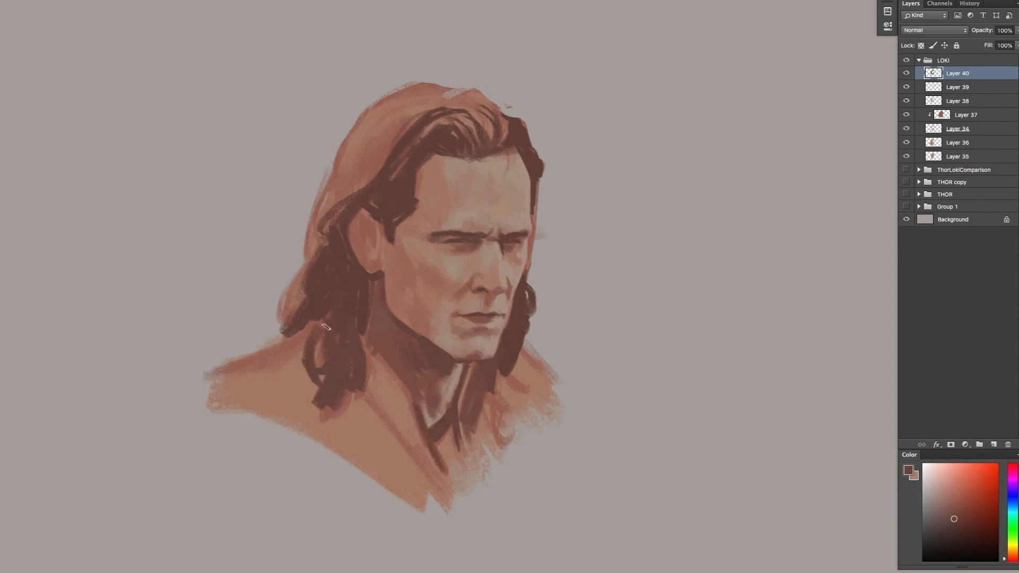
pyautogui.moveTo(319, 320); pyautogui.dragTo(280, 365)
pyautogui.moveTo(311, 282)
pyautogui.mouseDown()
pyautogui.moveTo(305, 303)
pyautogui.moveTo(304, 274)
pyautogui.moveTo(332, 244)
pyautogui.mouseUp()
pyautogui.moveTo(328, 209); pyautogui.dragTo(311, 238)
pyautogui.moveTo(343, 193); pyautogui.dragTo(289, 286)
pyautogui.keyDown('alt'); pyautogui.click(296, 250); pyautogui.keyUp('alt')
pyautogui.moveTo(310, 241); pyautogui.dragTo(287, 273)
pyautogui.moveTo(285, 278); pyautogui.dragTo(278, 327)
pyautogui.keyDown('alt'); pyautogui.click(297, 321); pyautogui.keyUp('alt')
pyautogui.moveTo(293, 289); pyautogui.dragTo(283, 306)
# Paint dark brown strands over the crown and back of the hair, undoing the last stroke
pyautogui.moveTo(352, 139)
pyautogui.mouseDown()
pyautogui.moveTo(325, 195)
pyautogui.moveTo(344, 196)
pyautogui.mouseUp()
pyautogui.moveTo(378, 156)
pyautogui.mouseDown()
pyautogui.moveTo(348, 194)
pyautogui.moveTo(390, 125)
pyautogui.mouseUp()
pyautogui.moveTo(353, 152)
pyautogui.mouseDown()
pyautogui.moveTo(384, 117)
pyautogui.moveTo(488, 103)
pyautogui.moveTo(455, 92)
pyautogui.mouseUp()
pyautogui.press('super+z')
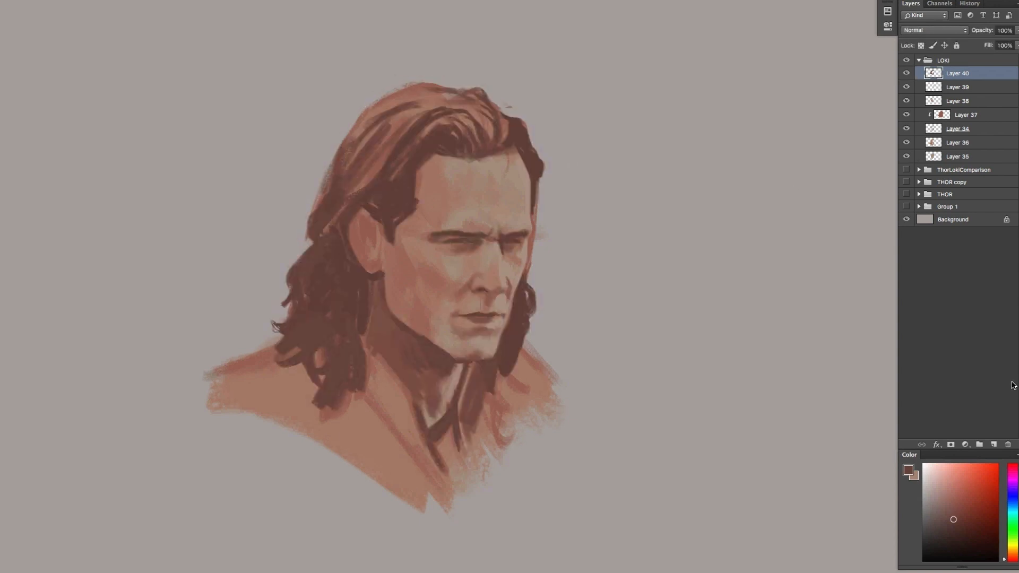
# Add a new layer above Layer 40 and choose a more orange brown paint colour
pyautogui.press('super+alt+shift+n')
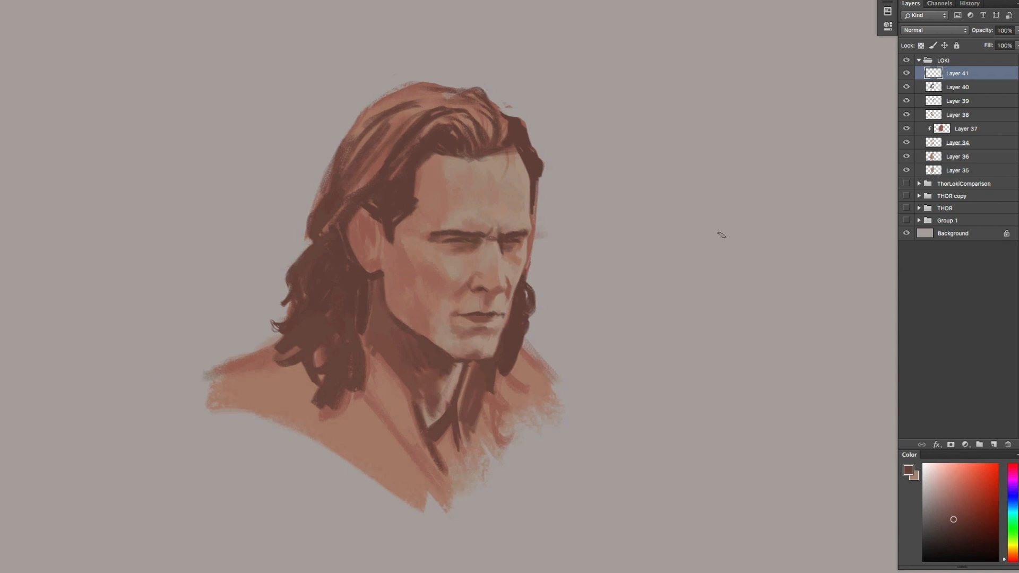
pyautogui.click(1008, 556)
pyautogui.click(953, 508)
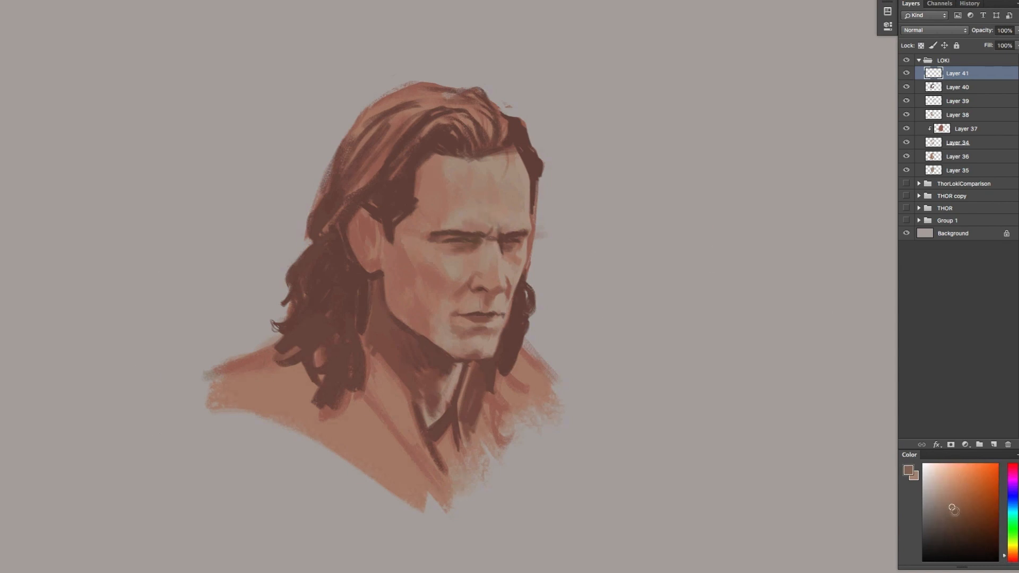
pyautogui.click(958, 503)
pyautogui.moveTo(480, 199)
pyautogui.mouseDown()
pyautogui.moveTo(484, 223)
pyautogui.moveTo(475, 213)
pyautogui.mouseUp()
pyautogui.press('super+z')
pyautogui.click(956, 492)
pyautogui.press('super+z')
# Pick a lighter, muted orange skin tone and move Layer 41 down the stack to just below Layer 38
pyautogui.click(948, 496)
pyautogui.press('super+bracketleft')
pyautogui.press('super+bracketleft')
pyautogui.press('super+bracketleft')
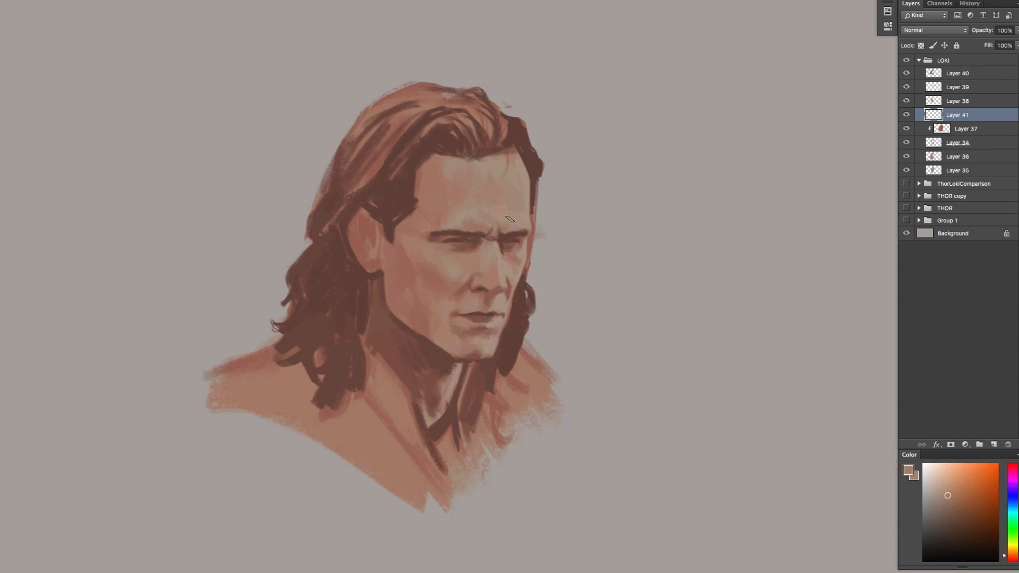
# Sample skin tones from the face and blend muted orange and reddish browns around the eyes, cheek and near temple on Layer 41
pyautogui.keyDown('alt'); pyautogui.click(475, 201); pyautogui.keyUp('alt')
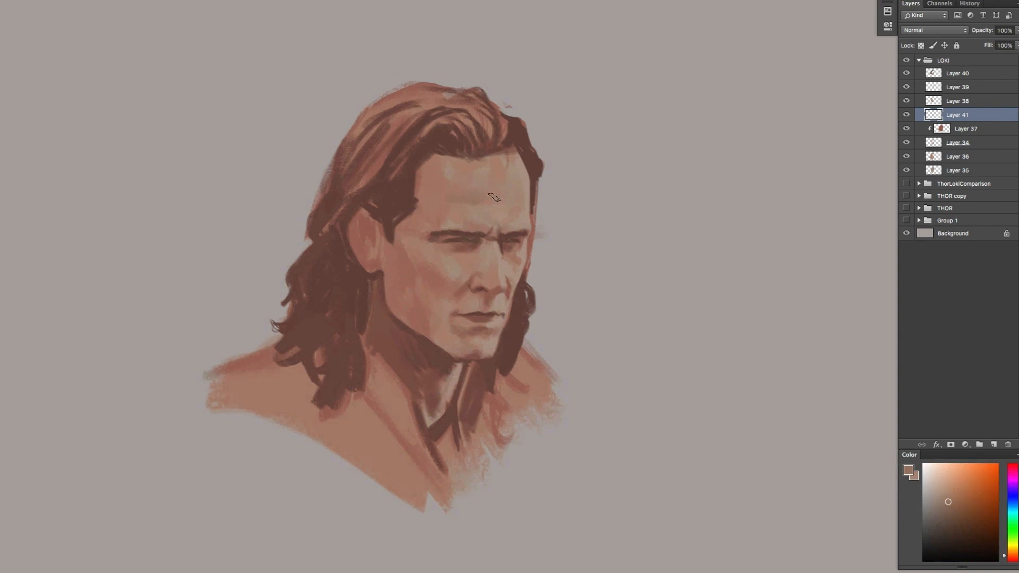
pyautogui.click(1004, 558)
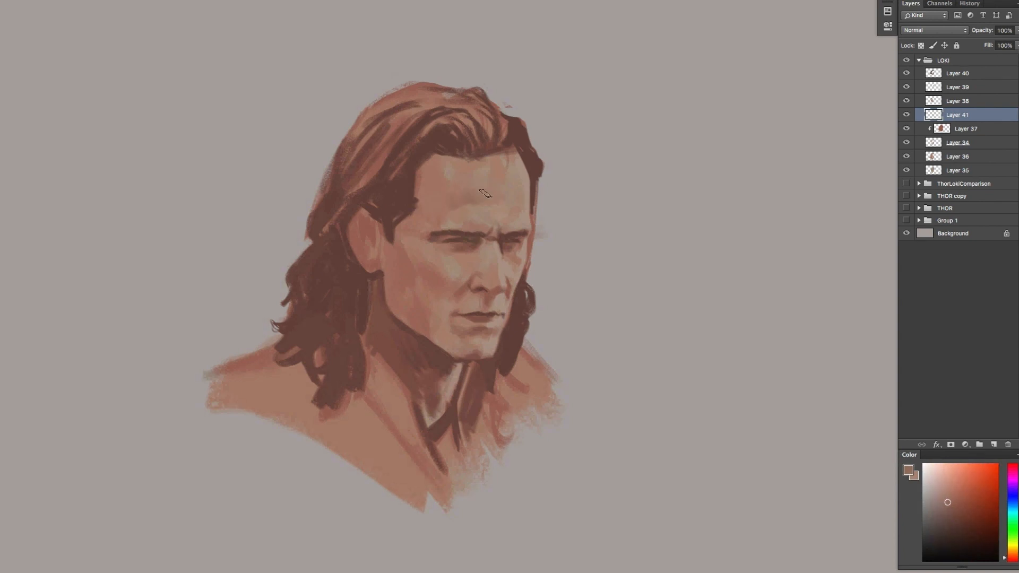
pyautogui.keyDown('alt'); pyautogui.click(458, 258); pyautogui.keyUp('alt')
pyautogui.keyDown('alt'); pyautogui.click(448, 248); pyautogui.keyUp('alt')
pyautogui.keyDown('alt'); pyautogui.click(515, 267); pyautogui.keyUp('alt')
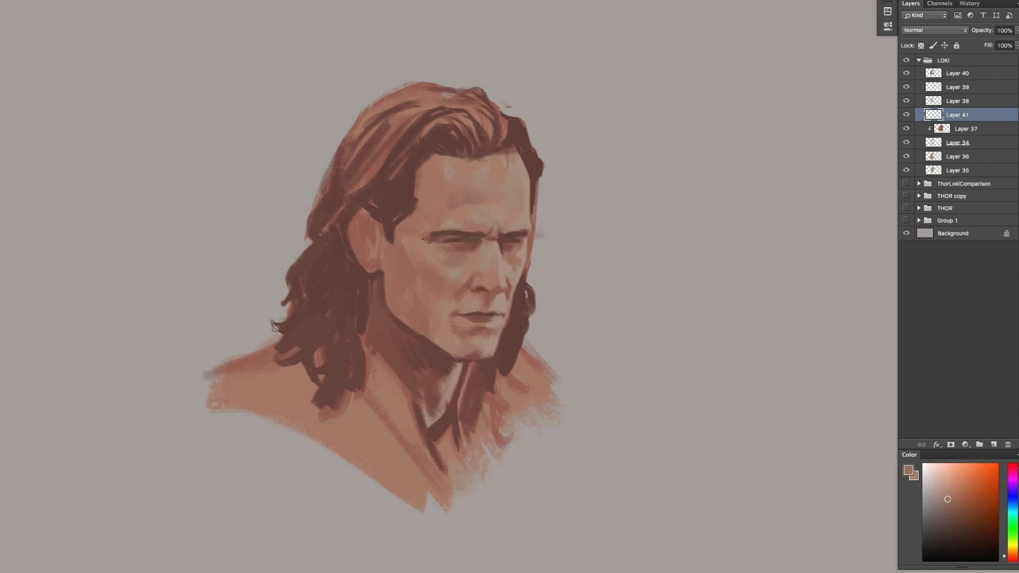
pyautogui.keyDown('alt'); pyautogui.click(406, 236); pyautogui.keyUp('alt')
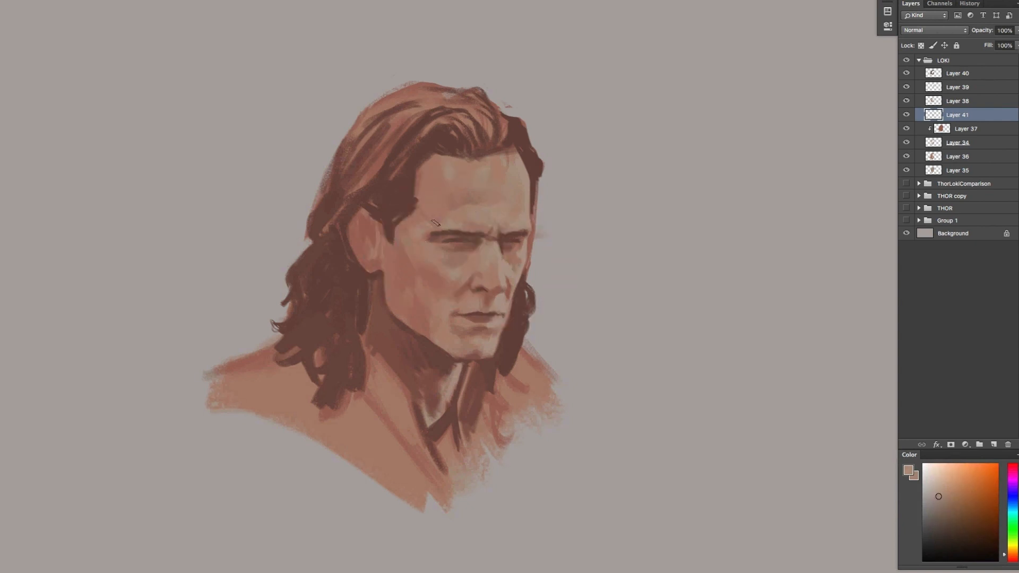
pyautogui.keyDown('alt'); pyautogui.click(456, 276); pyautogui.keyUp('alt')
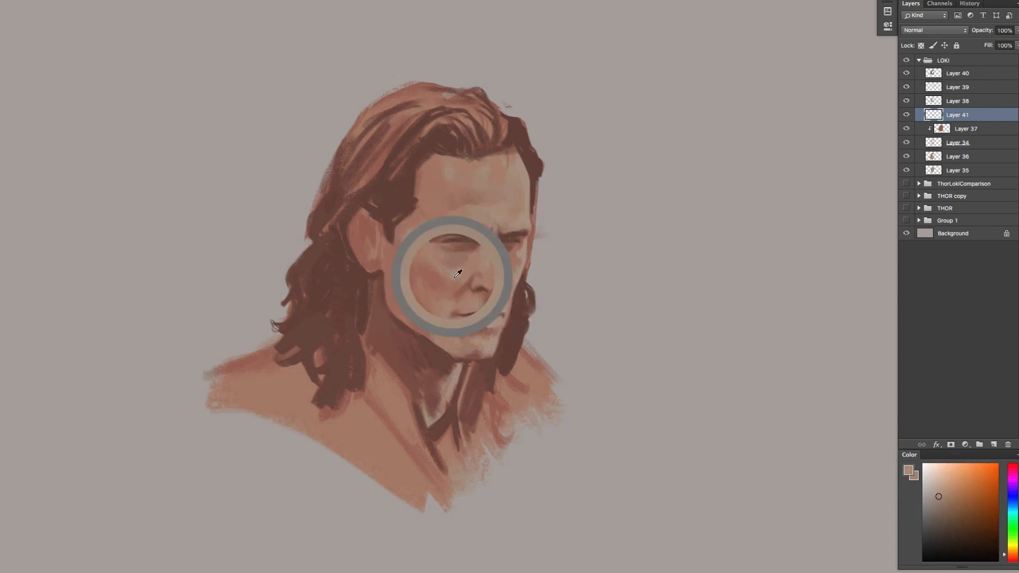
pyautogui.keyDown('alt'); pyautogui.click(451, 256); pyautogui.keyUp('alt')
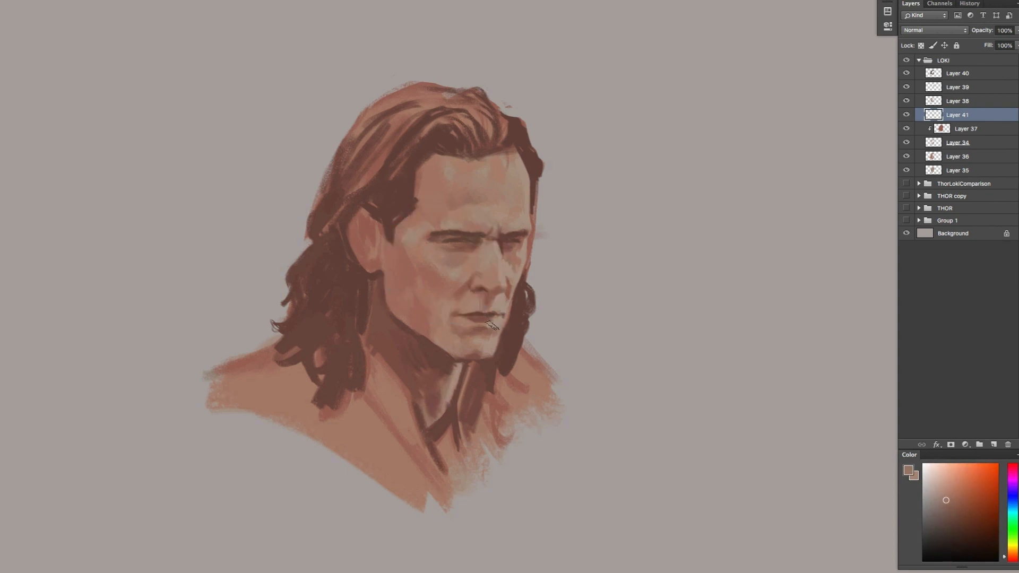
# Add a new layer at the top of the LOKI group, above Layer 40, and choose a muted reddish brown
pyautogui.click(957, 75)
pyautogui.click(996, 445)
pyautogui.moveTo(953, 75); pyautogui.dragTo(948, 108)
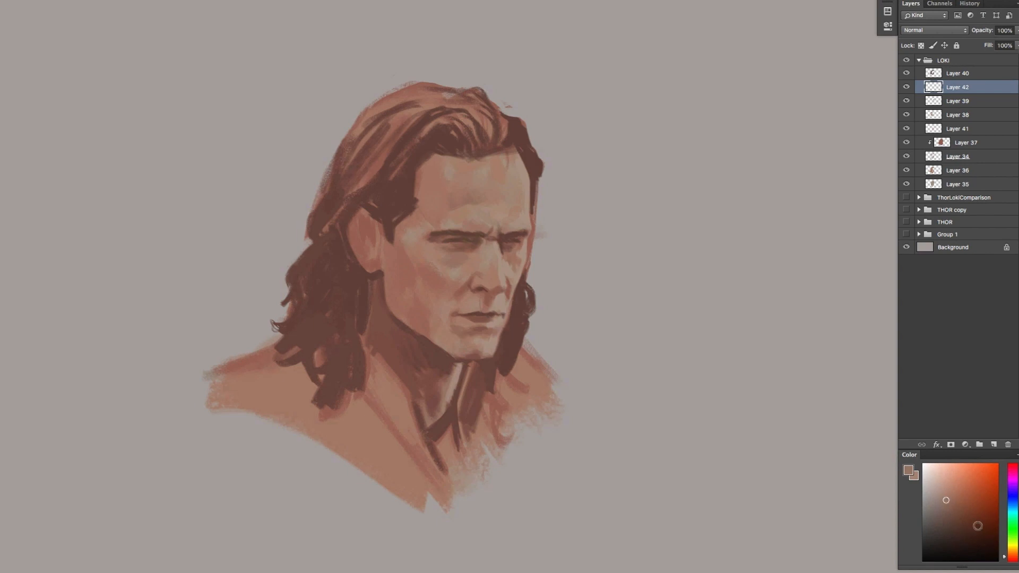
pyautogui.click(952, 499)
pyautogui.moveTo(953, 87); pyautogui.dragTo(944, 72)
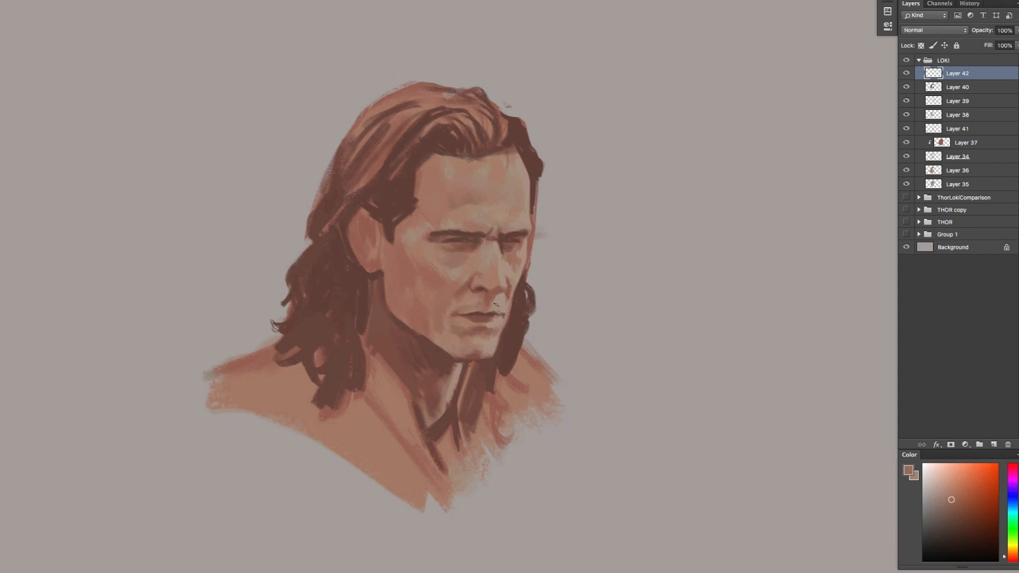
# Refine the nose bridge, inner brows and far eye socket with sampled skin and shadow tones
pyautogui.keyDown('alt'); pyautogui.click(491, 258); pyautogui.keyUp('alt')
pyautogui.keyDown('alt'); pyautogui.click(484, 281); pyautogui.keyUp('alt')
pyautogui.keyDown('alt'); pyautogui.click(484, 252); pyautogui.keyUp('alt')
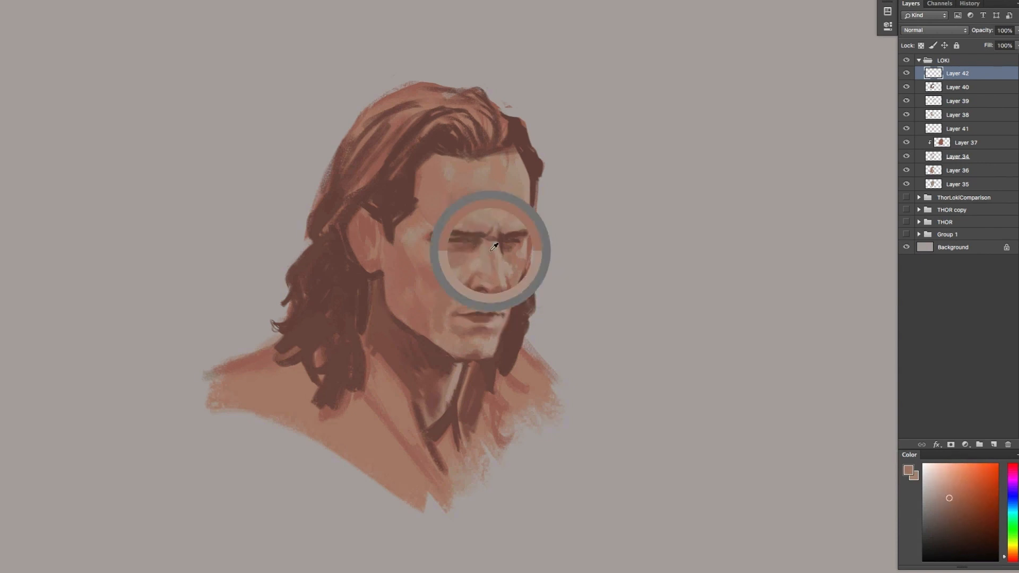
pyautogui.keyDown('alt'); pyautogui.click(483, 240); pyautogui.keyUp('alt')
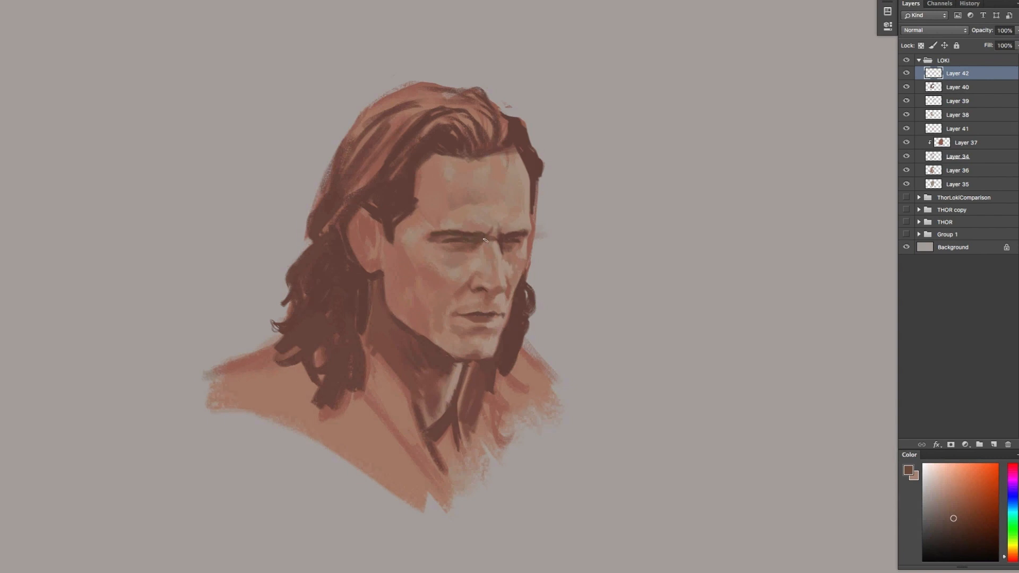
pyautogui.keyDown('alt'); pyautogui.click(489, 228); pyautogui.keyUp('alt')
pyautogui.keyDown('alt'); pyautogui.click(500, 239); pyautogui.keyUp('alt')
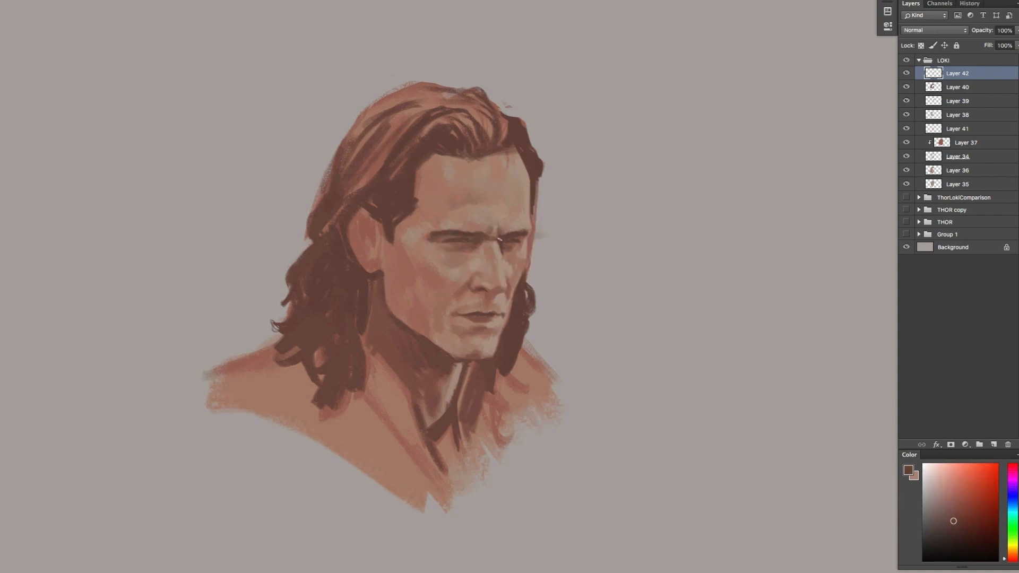
pyautogui.keyDown('alt'); pyautogui.click(481, 236); pyautogui.keyUp('alt')
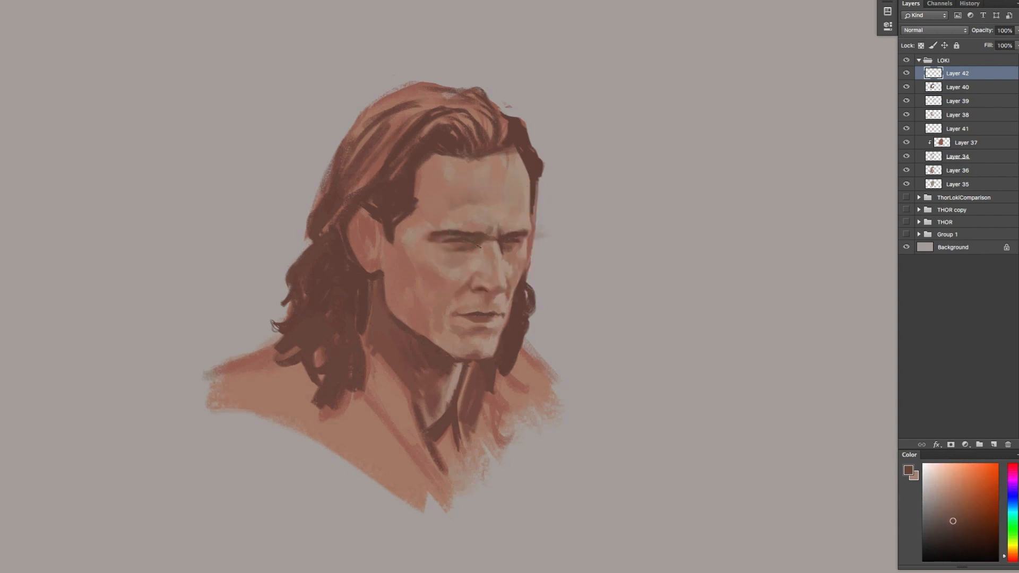
pyautogui.keyDown('alt'); pyautogui.click(514, 248); pyautogui.keyUp('alt')
pyautogui.keyDown('alt'); pyautogui.click(508, 246); pyautogui.keyUp('alt')
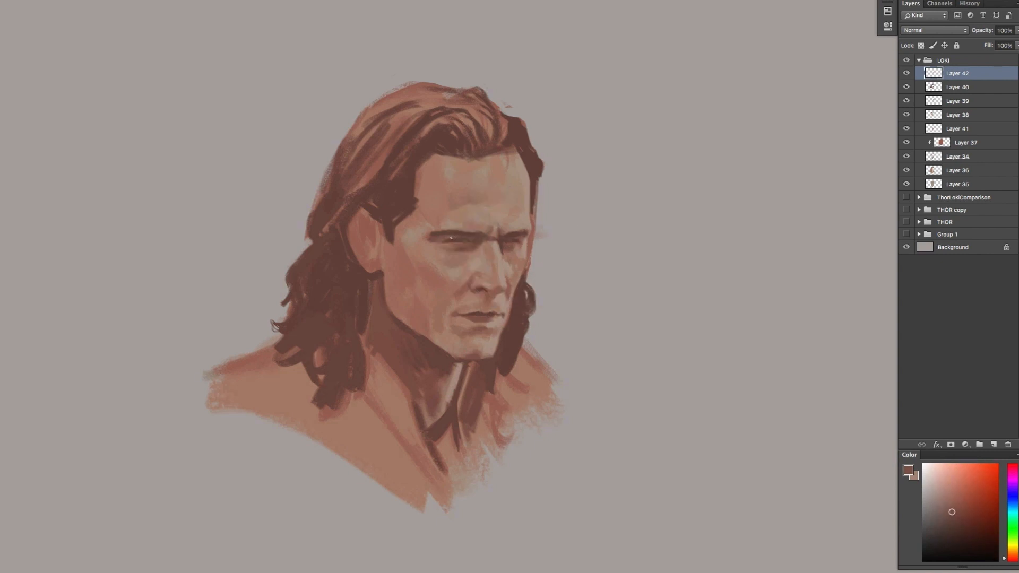
# Rework the near brow and eye socket with sampled browns, and touch up the forehead near the hairline with a lighter skin tone
pyautogui.keyDown('alt'); pyautogui.click(455, 232); pyautogui.keyUp('alt')
pyautogui.keyDown('alt'); pyautogui.click(444, 250); pyautogui.keyUp('alt')
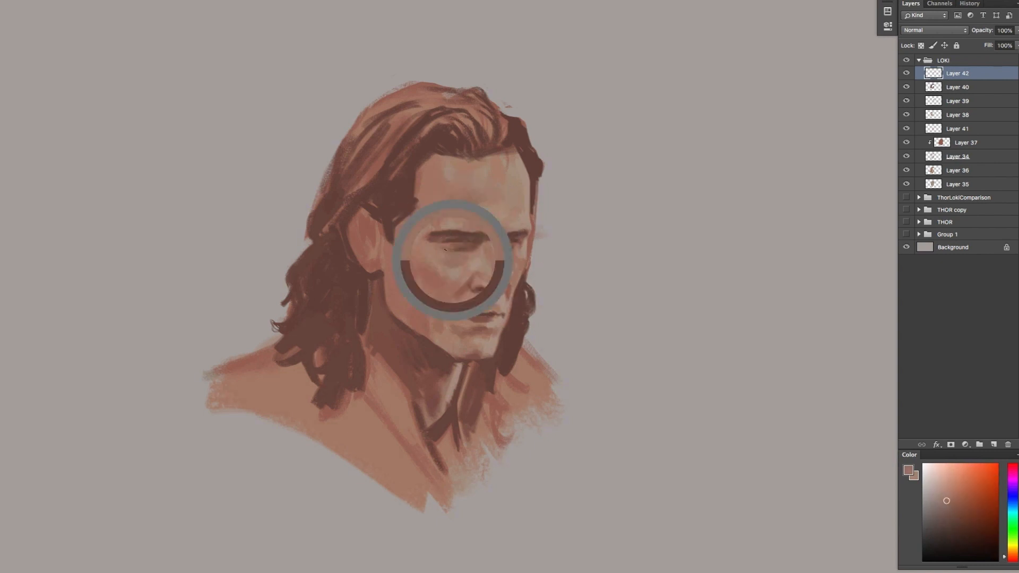
pyautogui.keyDown('alt'); pyautogui.click(460, 234); pyautogui.keyUp('alt')
pyautogui.keyDown('alt'); pyautogui.click(442, 234); pyautogui.keyUp('alt')
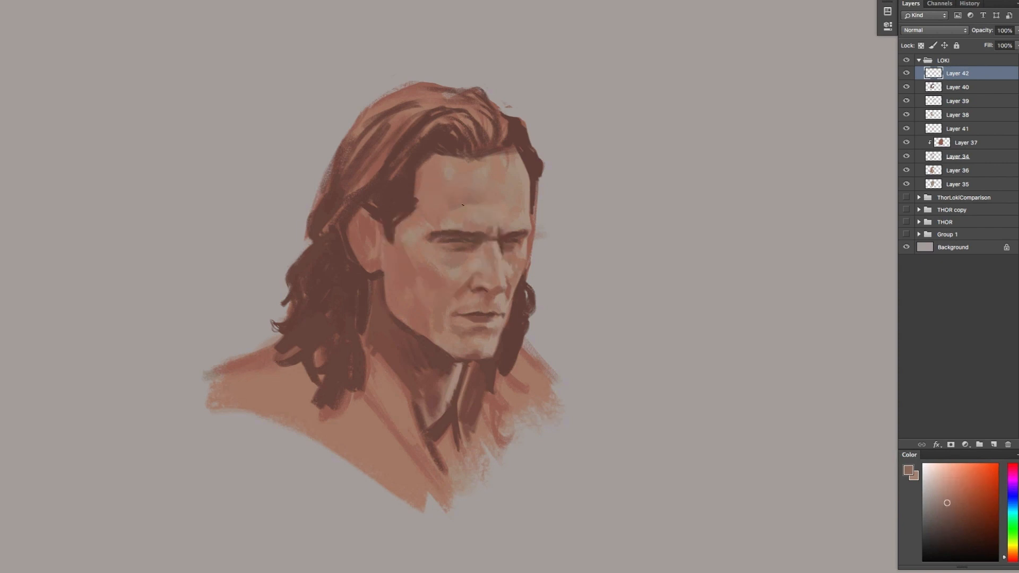
pyautogui.keyDown('alt'); pyautogui.click(440, 236); pyautogui.keyUp('alt')
pyautogui.keyDown('alt'); pyautogui.click(445, 235); pyautogui.keyUp('alt')
pyautogui.keyDown('alt'); pyautogui.click(436, 218); pyautogui.keyUp('alt')
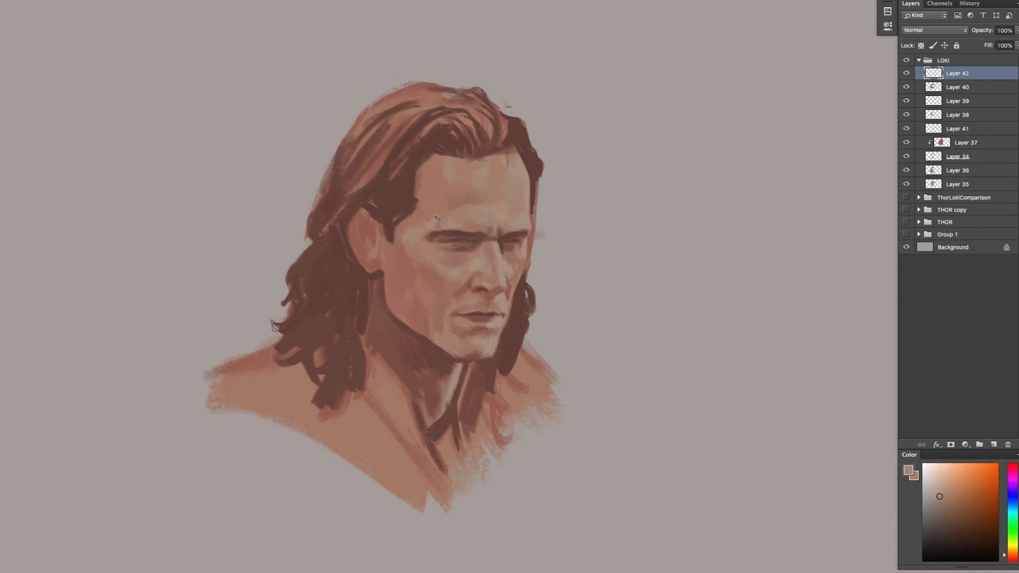
pyautogui.moveTo(430, 170); pyautogui.dragTo(427, 193)
# Sample a dark brown and paint loose wavy locks along the far side of the face and a curl on the near shoulder
pyautogui.keyDown('alt'); pyautogui.click(412, 338); pyautogui.keyUp('alt')
pyautogui.moveTo(543, 243); pyautogui.dragTo(534, 213)
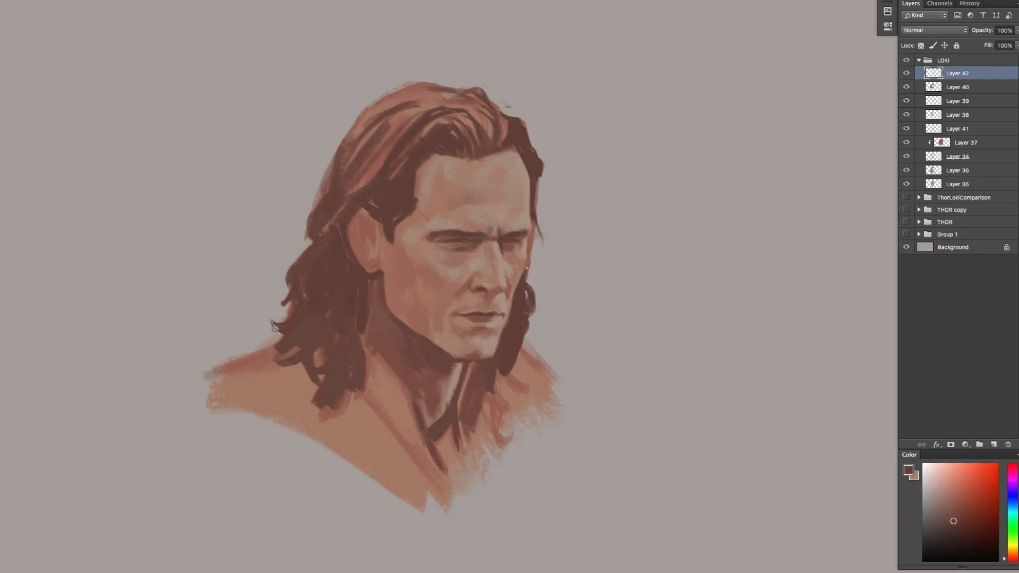
pyautogui.moveTo(527, 269); pyautogui.dragTo(539, 305)
pyautogui.moveTo(544, 226); pyautogui.dragTo(538, 263)
pyautogui.moveTo(537, 254)
pyautogui.mouseDown()
pyautogui.moveTo(542, 313)
pyautogui.moveTo(496, 386)
pyautogui.moveTo(497, 446)
pyautogui.mouseUp()
pyautogui.moveTo(499, 409); pyautogui.dragTo(504, 443)
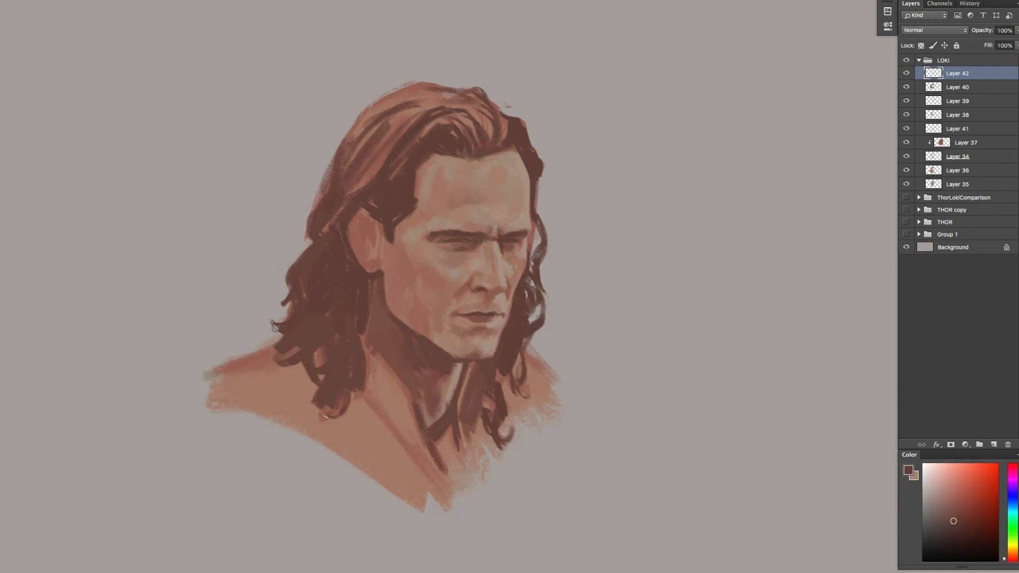
pyautogui.moveTo(372, 352); pyautogui.dragTo(361, 400)
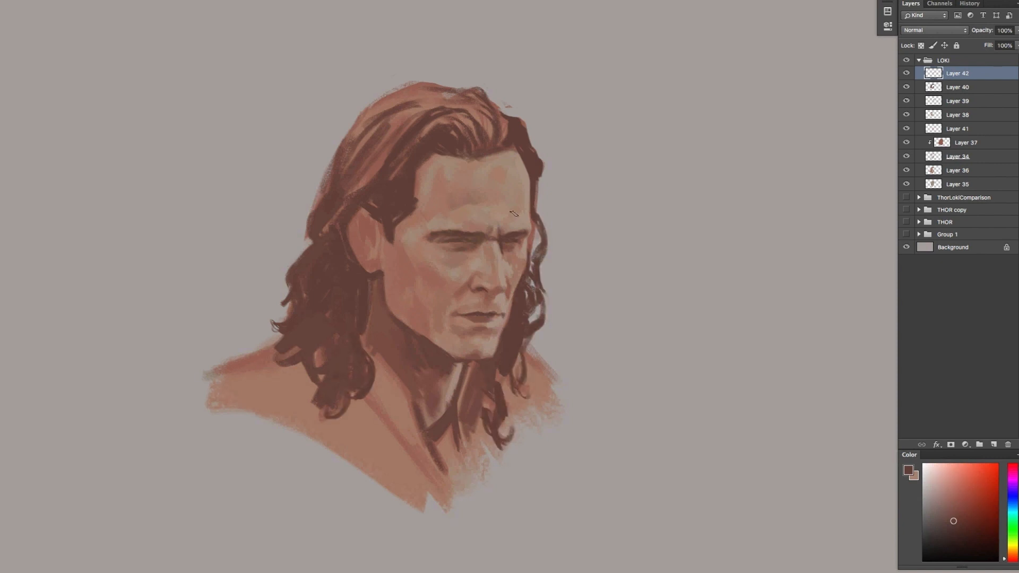
# Blend a sampled skin tone over the near cheek and ear, and shade the inner ear with a saturated dark red
pyautogui.keyDown('alt'); pyautogui.click(408, 238); pyautogui.keyUp('alt')
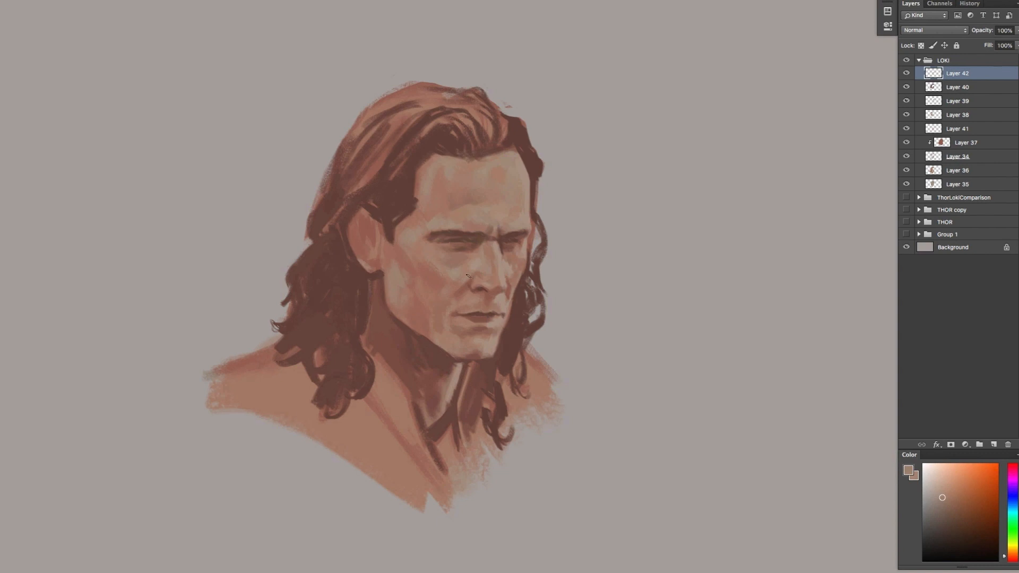
pyautogui.moveTo(362, 271); pyautogui.dragTo(348, 229)
pyautogui.click(1009, 559)
pyautogui.moveTo(963, 506); pyautogui.dragTo(965, 516)
pyautogui.moveTo(374, 233); pyautogui.dragTo(357, 248)
pyautogui.click(968, 511)
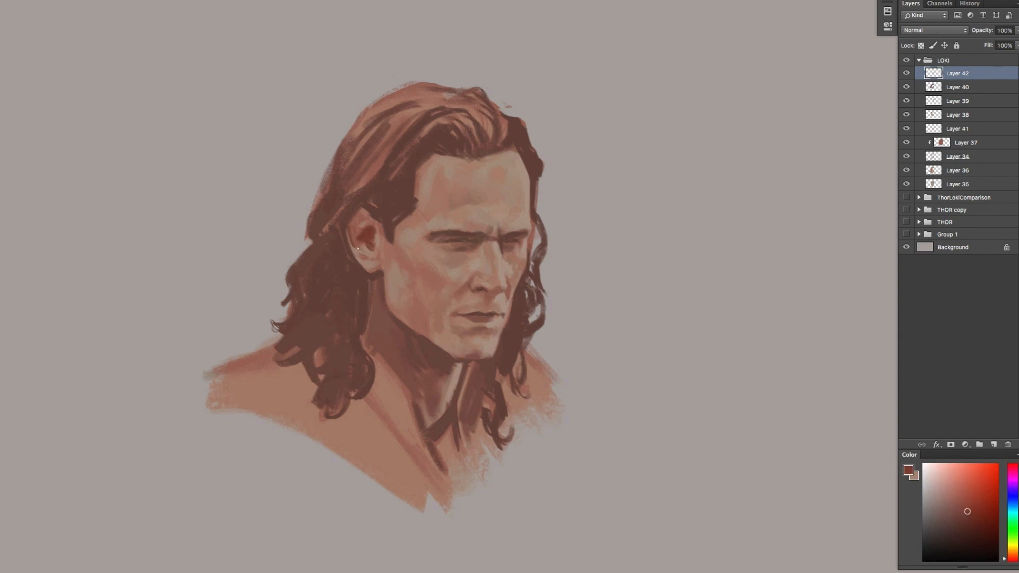
# Undo the trial sideburn stroke, choose a very dark, desaturated brown and add a new layer above Layer 42
pyautogui.click(1010, 557)
pyautogui.click(966, 532)
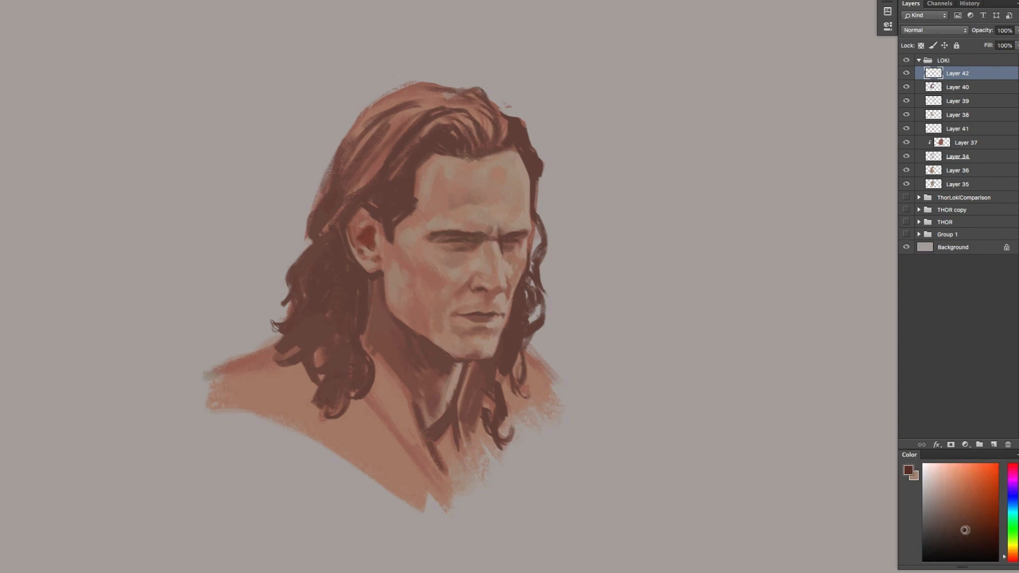
pyautogui.moveTo(384, 215); pyautogui.dragTo(389, 245)
pyautogui.hotkey('ctrl', 'z')
pyautogui.click(946, 536)
pyautogui.click(994, 445)
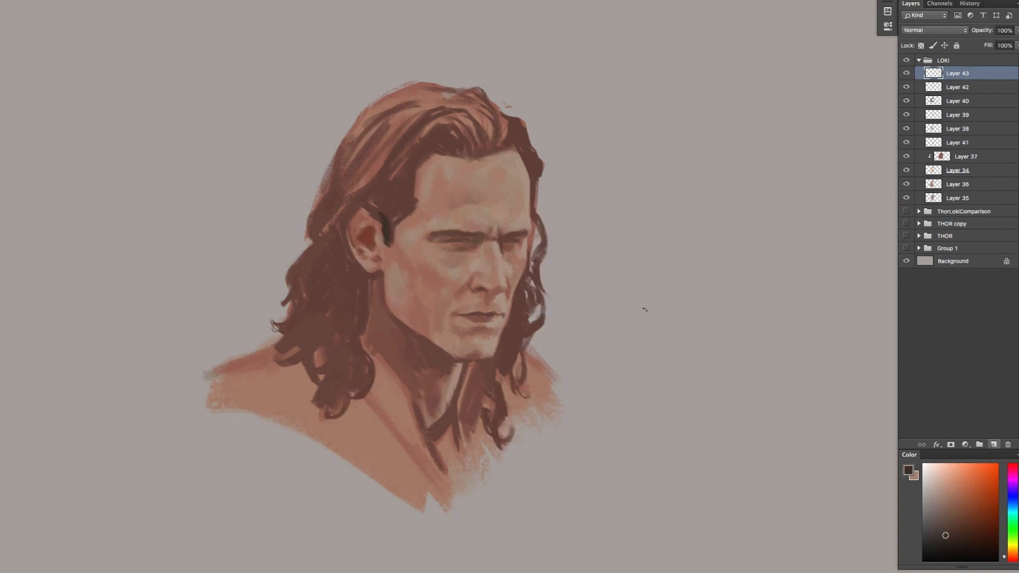
# Paint very dark brown hair over the top of the ear, around its back edge and into the locks below it
pyautogui.moveTo(359, 202)
pyautogui.mouseDown()
pyautogui.moveTo(381, 219)
pyautogui.moveTo(357, 212)
pyautogui.mouseUp()
pyautogui.moveTo(362, 217)
pyautogui.mouseDown()
pyautogui.moveTo(347, 256)
pyautogui.moveTo(352, 247)
pyautogui.mouseUp()
pyautogui.moveTo(355, 207)
pyautogui.mouseDown()
pyautogui.moveTo(343, 254)
pyautogui.moveTo(342, 225)
pyautogui.mouseUp()
pyautogui.moveTo(362, 202)
pyautogui.mouseDown()
pyautogui.moveTo(390, 198)
pyautogui.moveTo(389, 220)
pyautogui.mouseUp()
pyautogui.moveTo(343, 224)
pyautogui.mouseDown()
pyautogui.moveTo(337, 253)
pyautogui.moveTo(365, 275)
pyautogui.moveTo(368, 323)
pyautogui.mouseUp()
pyautogui.moveTo(366, 279)
pyautogui.mouseDown()
pyautogui.moveTo(363, 335)
pyautogui.moveTo(355, 312)
pyautogui.mouseUp()
# Deepen the hair behind and below the ear with near-black vertical strokes
pyautogui.moveTo(343, 264)
pyautogui.mouseDown()
pyautogui.moveTo(311, 327)
pyautogui.moveTo(332, 261)
pyautogui.moveTo(345, 340)
pyautogui.mouseUp()
pyautogui.click(957, 544)
pyautogui.moveTo(352, 295); pyautogui.dragTo(348, 337)
pyautogui.keyDown('alt'); pyautogui.click(356, 269); pyautogui.keyUp('alt')
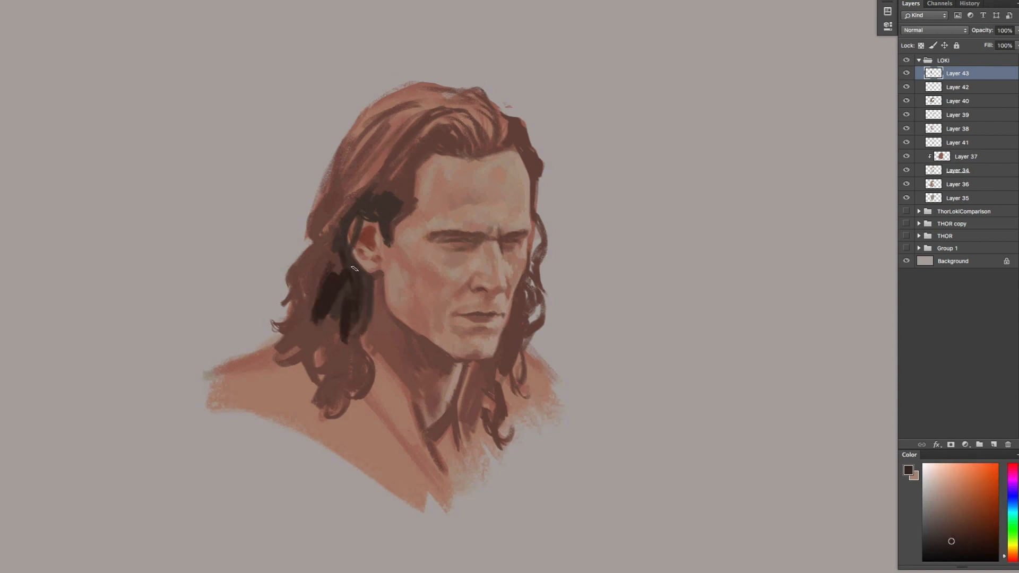
pyautogui.moveTo(352, 262); pyautogui.dragTo(344, 242)
# Lock Layer 43's transparent pixels, repaint the dark hair above the ear, and unlock them again
pyautogui.click(920, 46)
pyautogui.moveTo(361, 204); pyautogui.dragTo(394, 202)
pyautogui.moveTo(394, 204); pyautogui.dragTo(389, 221)
pyautogui.click(921, 45)
# Paint dark strands through the near side's lower locks, from below the ear down to the shoulder curls
pyautogui.moveTo(342, 275); pyautogui.dragTo(353, 285)
pyautogui.press('x')
pyautogui.keyDown('alt'); pyautogui.click(334, 289); pyautogui.keyUp('alt')
pyautogui.moveTo(334, 326)
pyautogui.mouseDown()
pyautogui.moveTo(330, 363)
pyautogui.moveTo(361, 373)
pyautogui.mouseUp()
pyautogui.moveTo(341, 338)
pyautogui.mouseDown()
pyautogui.moveTo(355, 369)
pyautogui.moveTo(340, 396)
pyautogui.mouseUp()
pyautogui.keyDown('alt'); pyautogui.click(363, 293); pyautogui.keyUp('alt')
pyautogui.moveTo(373, 286); pyautogui.dragTo(373, 308)
# Paint dark brown hair along the hairline from the ear to the forehead and up into the front strands
pyautogui.moveTo(356, 220)
pyautogui.mouseDown()
pyautogui.moveTo(383, 208)
pyautogui.moveTo(362, 229)
pyautogui.moveTo(396, 220)
pyautogui.moveTo(382, 229)
pyautogui.moveTo(414, 201)
pyautogui.moveTo(391, 217)
pyautogui.moveTo(410, 170)
pyautogui.moveTo(455, 127)
pyautogui.moveTo(428, 155)
pyautogui.mouseUp()
pyautogui.click(935, 532)
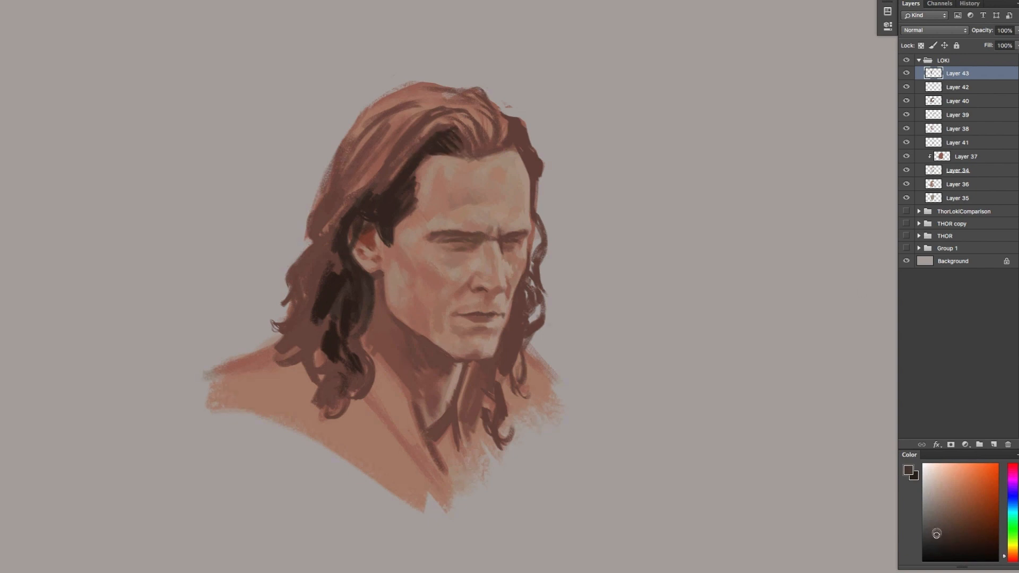
pyautogui.press('x')
pyautogui.keyDown('alt'); pyautogui.click(459, 150); pyautogui.keyUp('alt')
pyautogui.moveTo(452, 114); pyautogui.dragTo(480, 147)
pyautogui.moveTo(465, 112); pyautogui.dragTo(493, 144)
# Cover the crown, back and forehead hairline of the hair with dark brown strokes
pyautogui.moveTo(452, 105)
pyautogui.mouseDown()
pyautogui.moveTo(488, 125)
pyautogui.moveTo(388, 177)
pyautogui.moveTo(396, 148)
pyautogui.mouseUp()
pyautogui.moveTo(425, 123)
pyautogui.mouseDown()
pyautogui.moveTo(373, 192)
pyautogui.moveTo(341, 209)
pyautogui.mouseUp()
pyautogui.moveTo(408, 114)
pyautogui.mouseDown()
pyautogui.moveTo(315, 257)
pyautogui.moveTo(335, 180)
pyautogui.mouseUp()
pyautogui.moveTo(457, 85); pyautogui.dragTo(371, 130)
pyautogui.moveTo(499, 84); pyautogui.dragTo(441, 111)
pyautogui.moveTo(507, 109)
pyautogui.mouseDown()
pyautogui.moveTo(429, 130)
pyautogui.moveTo(481, 145)
pyautogui.mouseUp()
pyautogui.moveTo(525, 116); pyautogui.dragTo(497, 144)
pyautogui.moveTo(370, 132); pyautogui.dragTo(314, 242)
pyautogui.moveTo(521, 147); pyautogui.dragTo(541, 182)
pyautogui.moveTo(500, 146); pyautogui.dragTo(461, 154)
# Extend the dark brown down the near side's outer hair and add sampled near-black strands behind the temple
pyautogui.moveTo(338, 240); pyautogui.dragTo(310, 299)
pyautogui.moveTo(310, 299)
pyautogui.mouseDown()
pyautogui.moveTo(330, 335)
pyautogui.moveTo(298, 346)
pyautogui.mouseUp()
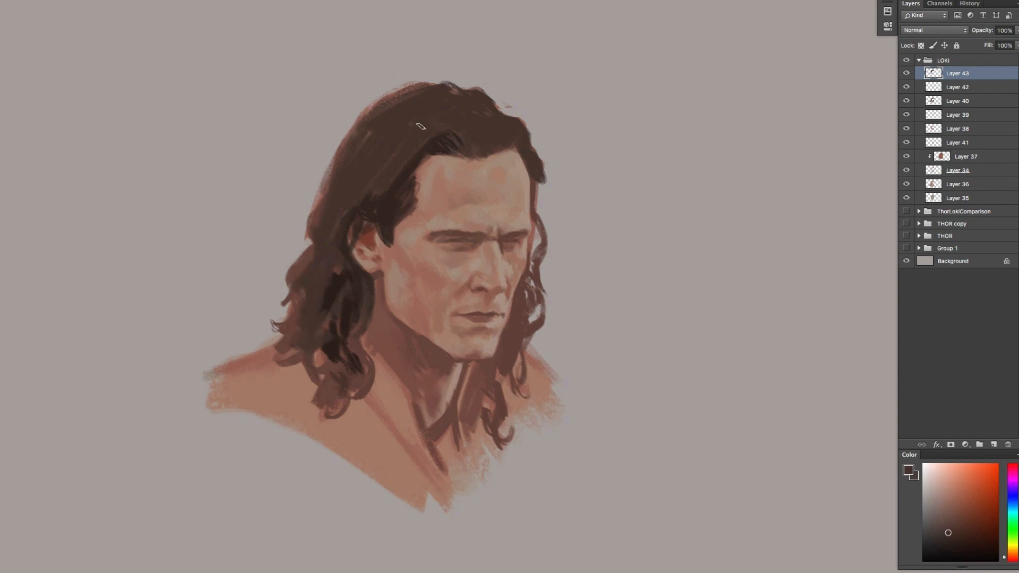
pyautogui.keyDown('alt'); pyautogui.click(461, 143); pyautogui.keyUp('alt')
pyautogui.keyDown('alt'); pyautogui.click(337, 279); pyautogui.keyUp('alt')
pyautogui.moveTo(365, 173); pyautogui.dragTo(350, 203)
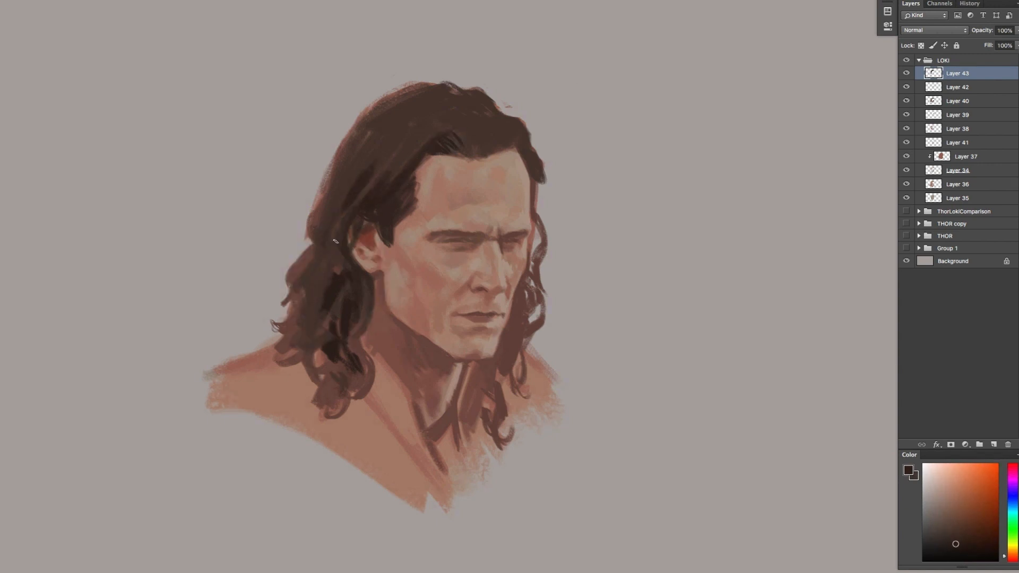
pyautogui.moveTo(323, 262)
pyautogui.mouseDown()
pyautogui.moveTo(338, 267)
pyautogui.moveTo(291, 306)
pyautogui.moveTo(278, 300)
pyautogui.moveTo(296, 327)
pyautogui.moveTo(274, 328)
pyautogui.mouseUp()
# Shape the near side's lower curls down to the shoulder, alternating between the two dark hair browns
pyautogui.press('x')
pyautogui.press('x')
pyautogui.moveTo(336, 314)
pyautogui.mouseDown()
pyautogui.moveTo(301, 340)
pyautogui.moveTo(336, 316)
pyautogui.mouseUp()
pyautogui.moveTo(326, 328)
pyautogui.mouseDown()
pyautogui.moveTo(296, 340)
pyautogui.moveTo(319, 373)
pyautogui.mouseUp()
pyautogui.keyDown('alt'); pyautogui.click(314, 344); pyautogui.keyUp('alt')
pyautogui.keyDown('alt'); pyautogui.click(340, 345); pyautogui.keyUp('alt')
pyautogui.press('x')
pyautogui.moveTo(339, 363)
pyautogui.mouseDown()
pyautogui.moveTo(319, 378)
pyautogui.moveTo(329, 417)
pyautogui.moveTo(356, 335)
pyautogui.moveTo(360, 395)
pyautogui.mouseUp()
pyautogui.press('x')
pyautogui.press('x')
pyautogui.moveTo(351, 317); pyautogui.dragTo(365, 352)
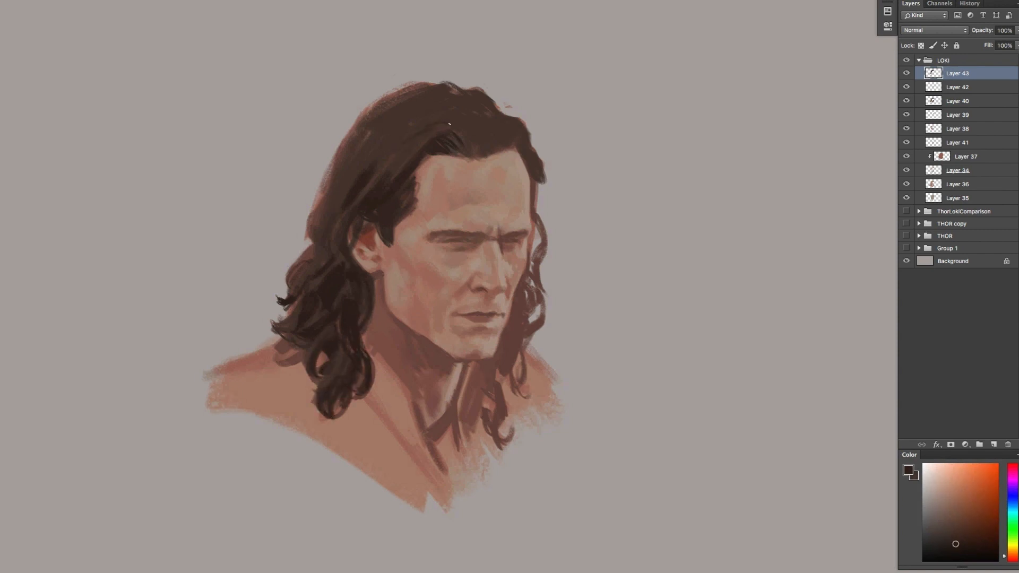
# Define swept-back strands at the front of the hair above the forehead with near-black brown
pyautogui.moveTo(443, 133); pyautogui.dragTo(462, 141)
pyautogui.moveTo(478, 96); pyautogui.dragTo(487, 139)
pyautogui.moveTo(451, 91)
pyautogui.mouseDown()
pyautogui.moveTo(479, 101)
pyautogui.moveTo(469, 100)
pyautogui.moveTo(487, 150)
pyautogui.moveTo(501, 125)
pyautogui.moveTo(454, 138)
pyautogui.mouseUp()
pyautogui.press('x')
pyautogui.press('x')
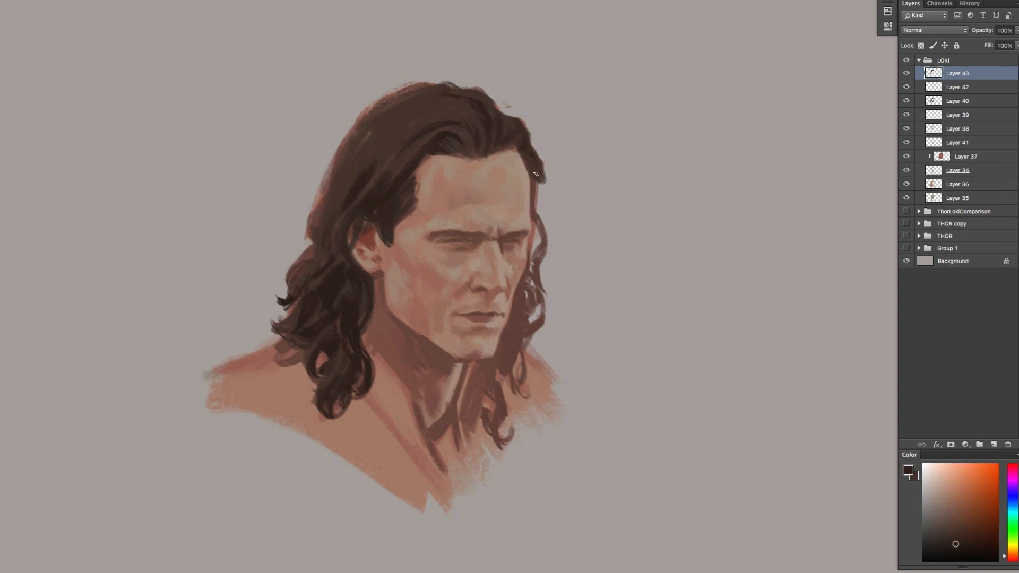
# Darken the far side's hair from the temple down through the curls beside the cheek
pyautogui.moveTo(531, 161)
pyautogui.mouseDown()
pyautogui.moveTo(548, 248)
pyautogui.moveTo(530, 286)
pyautogui.moveTo(548, 307)
pyautogui.moveTo(537, 325)
pyautogui.moveTo(527, 321)
pyautogui.mouseUp()
pyautogui.press('x')
pyautogui.press('x')
pyautogui.press('x')
pyautogui.press('x')
pyautogui.moveTo(527, 287); pyautogui.dragTo(524, 277)
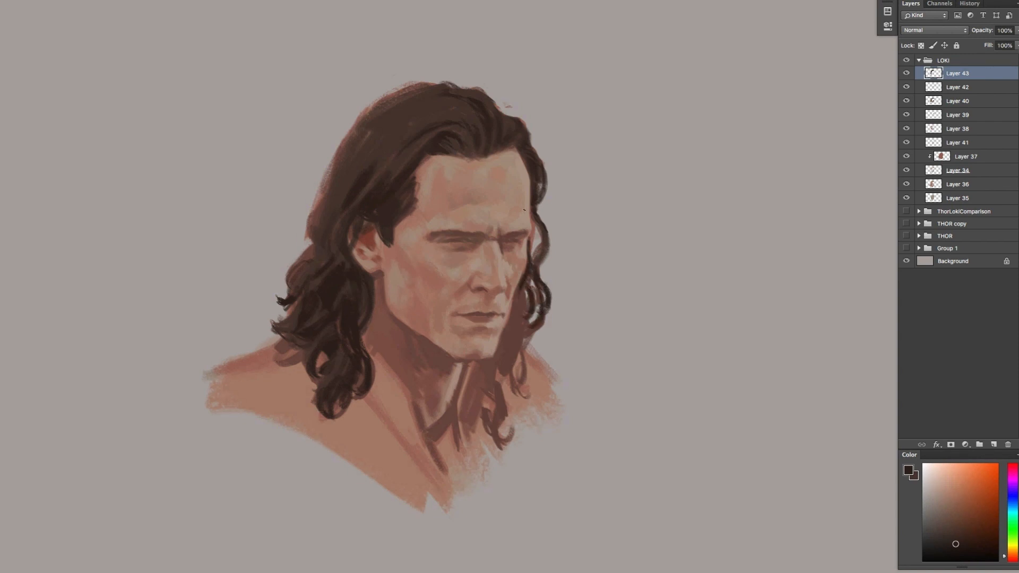
# Fill the far side's hair behind the cheek and jaw with near-black brown down to the neck
pyautogui.keyDown('alt'); pyautogui.click(519, 280); pyautogui.keyUp('alt')
pyautogui.press('x')
pyautogui.keyDown('alt'); pyautogui.click(500, 334); pyautogui.keyUp('alt')
pyautogui.moveTo(500, 334); pyautogui.dragTo(497, 348)
pyautogui.keyDown('alt'); pyautogui.click(527, 281); pyautogui.keyUp('alt')
pyautogui.moveTo(523, 291)
pyautogui.mouseDown()
pyautogui.moveTo(508, 317)
pyautogui.moveTo(516, 328)
pyautogui.moveTo(521, 300)
pyautogui.mouseUp()
pyautogui.moveTo(527, 293)
pyautogui.mouseDown()
pyautogui.moveTo(524, 336)
pyautogui.moveTo(497, 368)
pyautogui.moveTo(478, 369)
pyautogui.moveTo(469, 405)
pyautogui.mouseUp()
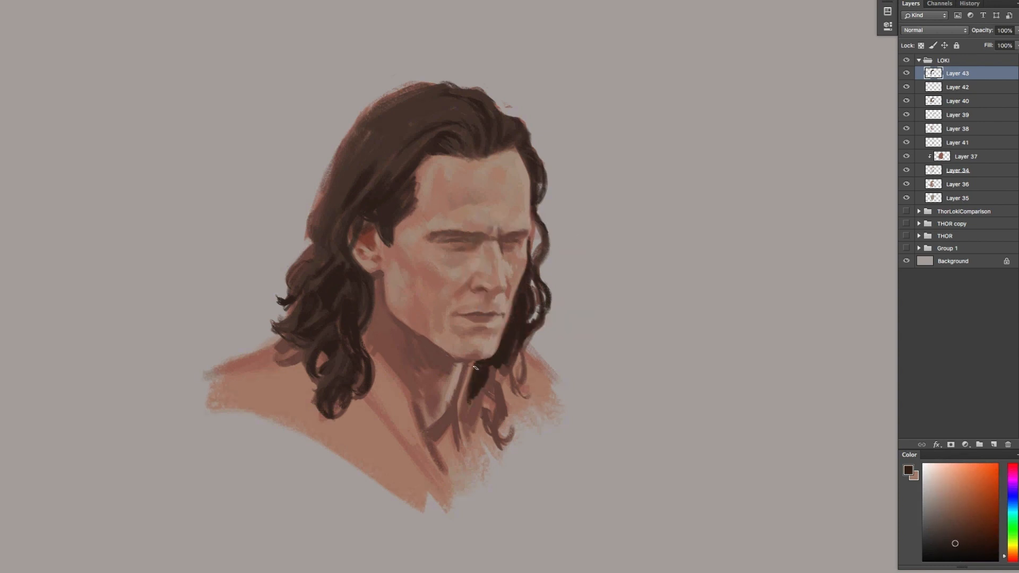
# Paint near-black wavy locks and curled ends over the far side of the neck and shoulder
pyautogui.moveTo(478, 362)
pyautogui.mouseDown()
pyautogui.moveTo(465, 414)
pyautogui.moveTo(490, 423)
pyautogui.mouseUp()
pyautogui.moveTo(496, 380); pyautogui.dragTo(504, 416)
pyautogui.moveTo(490, 406); pyautogui.dragTo(502, 434)
pyautogui.moveTo(501, 366); pyautogui.dragTo(505, 402)
pyautogui.moveTo(507, 382); pyautogui.dragTo(499, 441)
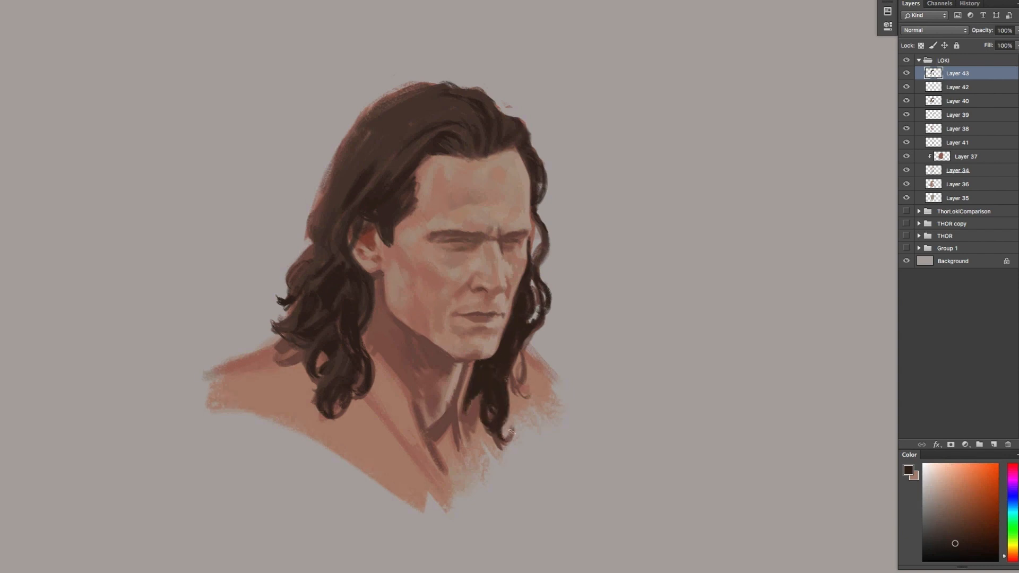
pyautogui.moveTo(513, 362); pyautogui.dragTo(517, 393)
pyautogui.moveTo(504, 440); pyautogui.dragTo(513, 428)
pyautogui.moveTo(524, 370); pyautogui.dragTo(509, 408)
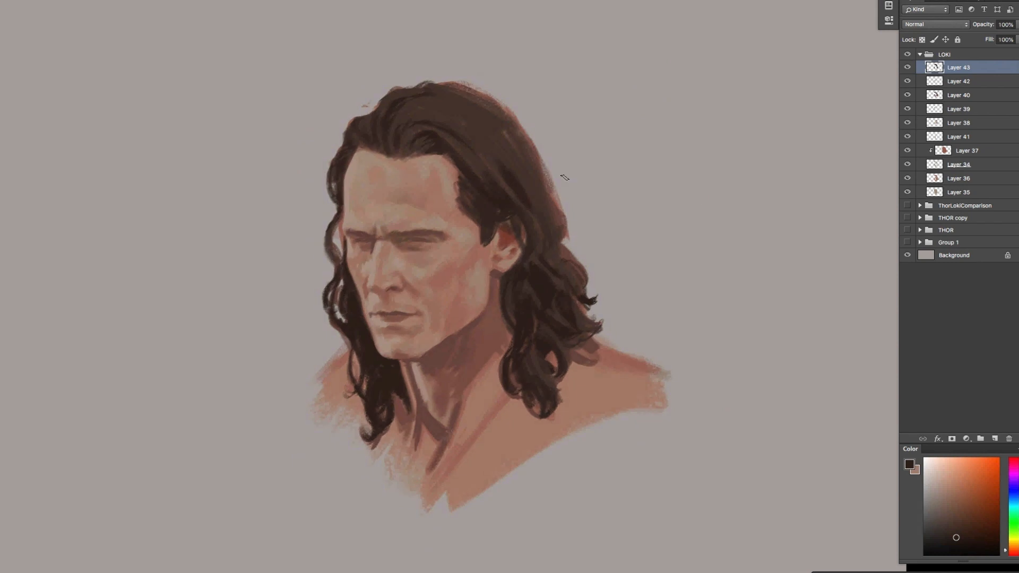
# Add a new layer above Layer 43 and darken the far brow and eye
pyautogui.click(995, 439)
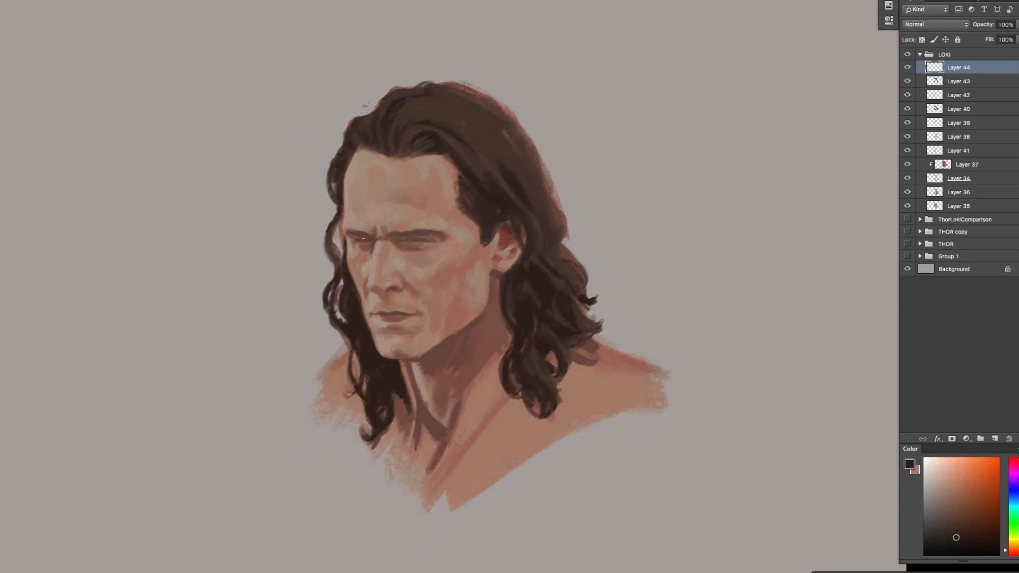
pyautogui.keyDown('alt'); pyautogui.click(361, 234); pyautogui.keyUp('alt')
pyautogui.keyDown('alt'); pyautogui.click(369, 247); pyautogui.keyUp('alt')
pyautogui.keyDown('alt'); pyautogui.click(369, 237); pyautogui.keyUp('alt')
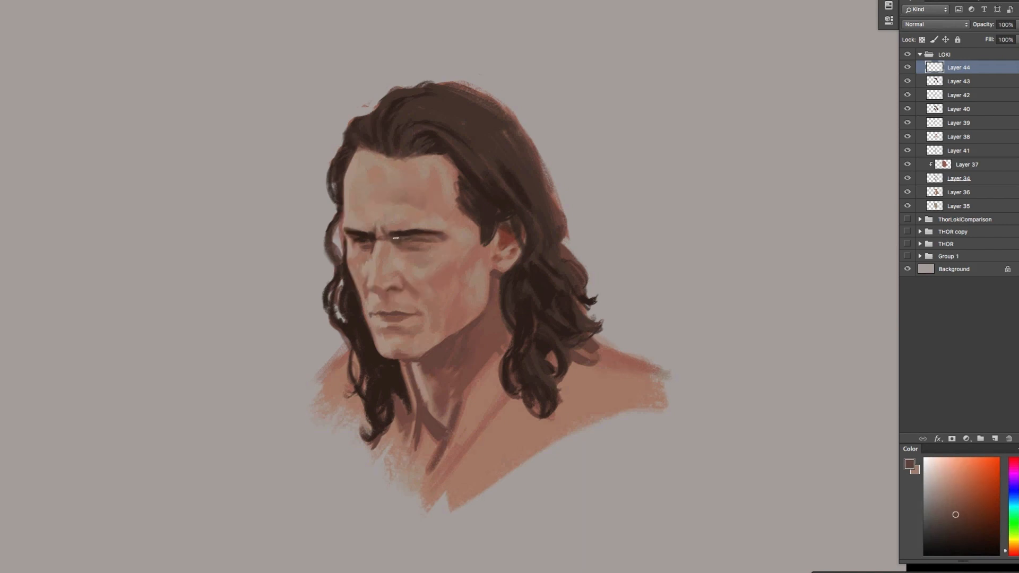
# Darken and define the near brow, upper lid and eye with sampled browns
pyautogui.keyDown('alt'); pyautogui.click(397, 238); pyautogui.keyUp('alt')
pyautogui.keyDown('alt'); pyautogui.click(408, 240); pyautogui.keyUp('alt')
pyautogui.keyDown('alt'); pyautogui.click(436, 240); pyautogui.keyUp('alt')
pyautogui.keyDown('alt'); pyautogui.click(438, 238); pyautogui.keyUp('alt')
pyautogui.keyDown('alt'); pyautogui.click(441, 239); pyautogui.keyUp('alt')
pyautogui.keyDown('alt'); pyautogui.click(408, 240); pyautogui.keyUp('alt')
pyautogui.keyDown('alt'); pyautogui.click(425, 240); pyautogui.keyUp('alt')
# Sample muted reddish skin tones and model the area under the near eye and across the near cheek
pyautogui.keyDown('alt'); pyautogui.click(414, 255); pyautogui.keyUp('alt')
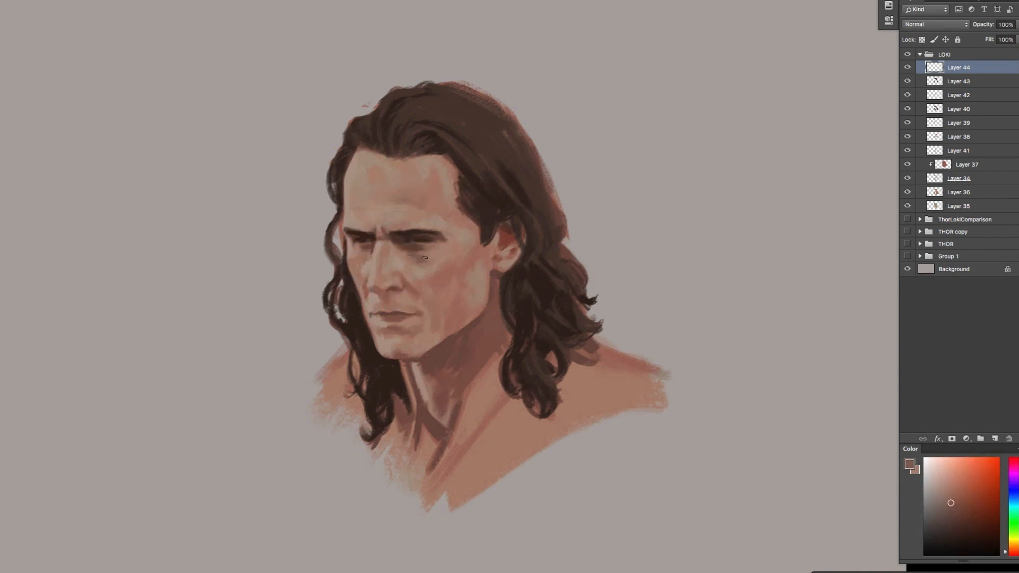
pyautogui.moveTo(421, 284)
pyautogui.mouseDown()
pyautogui.moveTo(444, 282)
pyautogui.moveTo(420, 277)
pyautogui.mouseUp()
pyautogui.keyDown('alt'); pyautogui.click(442, 275); pyautogui.keyUp('alt')
pyautogui.keyDown('alt'); pyautogui.click(429, 280); pyautogui.keyUp('alt')
pyautogui.keyDown('alt'); pyautogui.click(439, 274); pyautogui.keyUp('alt')
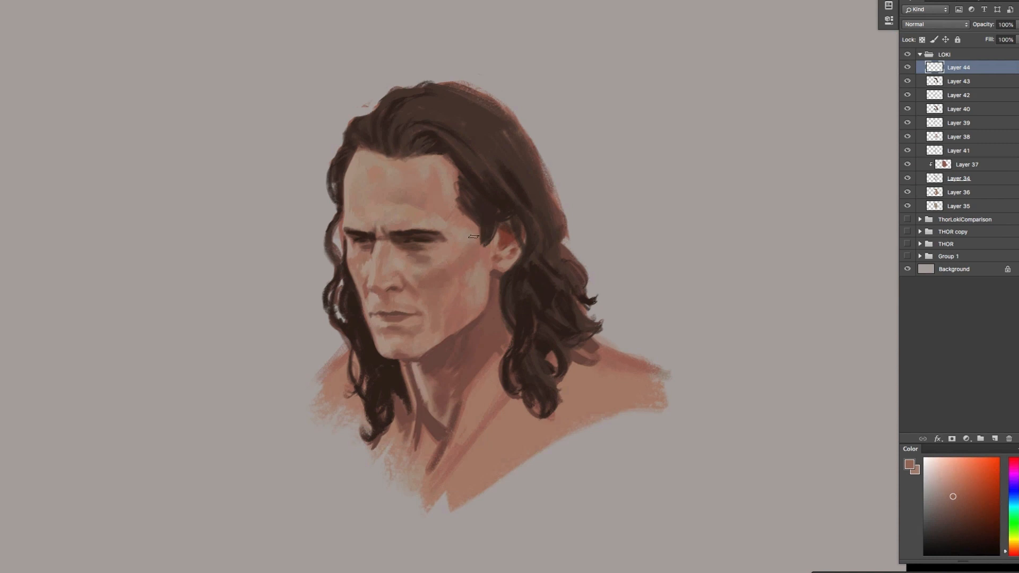
# Sample muted reddish and tan skin tones and model the near nostril, upper lip area and cheek fold beside the nose
pyautogui.keyDown('alt'); pyautogui.click(397, 286); pyautogui.keyUp('alt')
pyautogui.keyDown('alt'); pyautogui.click(394, 288); pyautogui.keyUp('alt')
pyautogui.keyDown('alt'); pyautogui.click(396, 291); pyautogui.keyUp('alt')
pyautogui.keyDown('alt'); pyautogui.click(392, 304); pyautogui.keyUp('alt')
pyautogui.keyDown('alt'); pyautogui.click(397, 291); pyautogui.keyUp('alt')
pyautogui.keyDown('alt'); pyautogui.click(411, 281); pyautogui.keyUp('alt')
pyautogui.keyDown('alt'); pyautogui.click(410, 292); pyautogui.keyUp('alt')
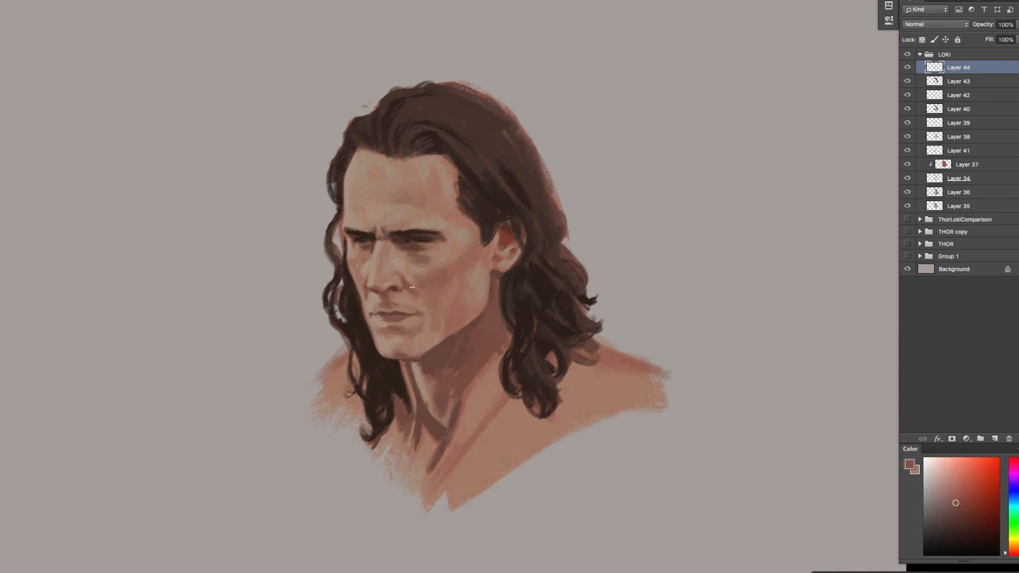
pyautogui.keyDown('alt'); pyautogui.click(421, 281); pyautogui.keyUp('alt')
pyautogui.keyDown('alt'); pyautogui.click(413, 269); pyautogui.keyUp('alt')
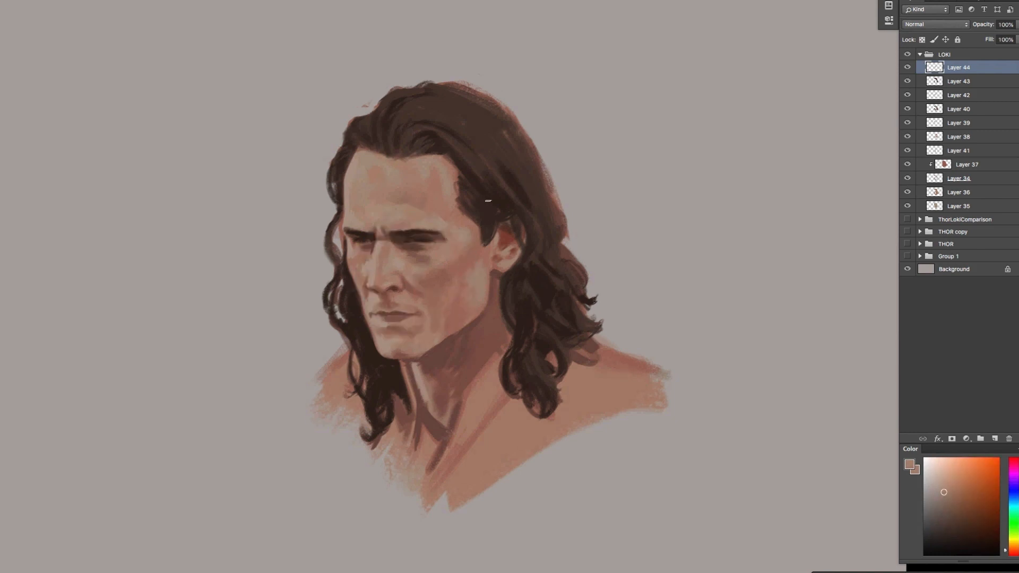
# Darken the line between the lips with dark browns, alternating with sampled skin tones to shape the upper lip
pyautogui.keyDown('alt'); pyautogui.click(421, 239); pyautogui.keyUp('alt')
pyautogui.keyDown('alt'); pyautogui.click(389, 311); pyautogui.keyUp('alt')
pyautogui.keyDown('alt'); pyautogui.click(380, 312); pyautogui.keyUp('alt')
pyautogui.press('x')
pyautogui.click(965, 521)
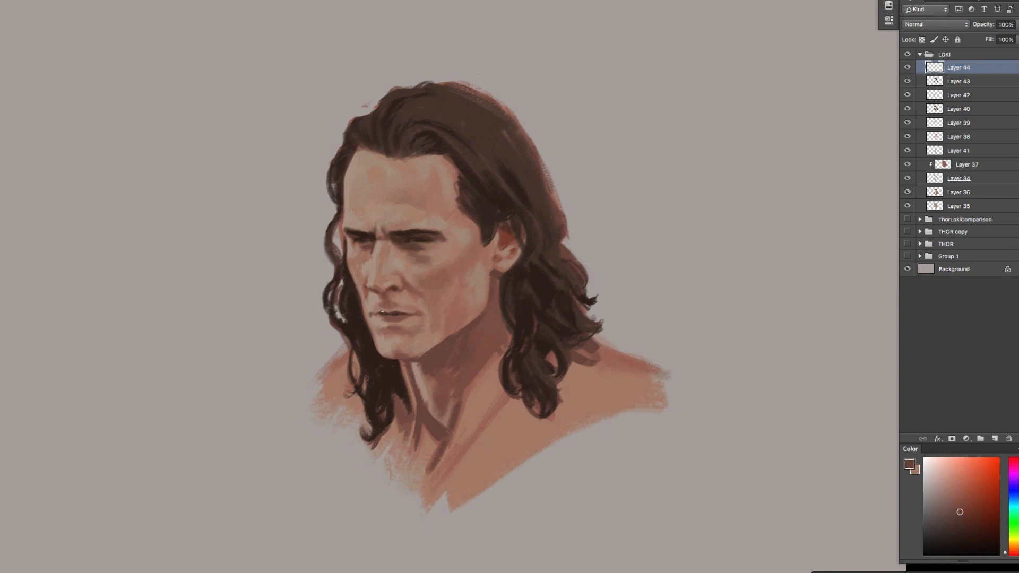
pyautogui.keyDown('alt'); pyautogui.click(383, 312); pyautogui.keyUp('alt')
pyautogui.press('x')
pyautogui.keyDown('alt'); pyautogui.click(370, 314); pyautogui.keyUp('alt')
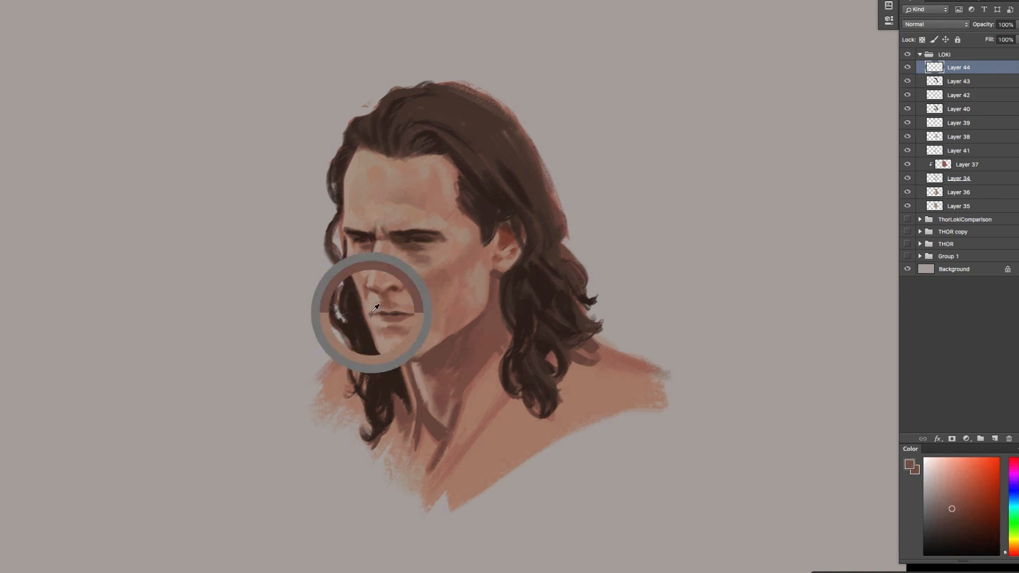
pyautogui.press('x')
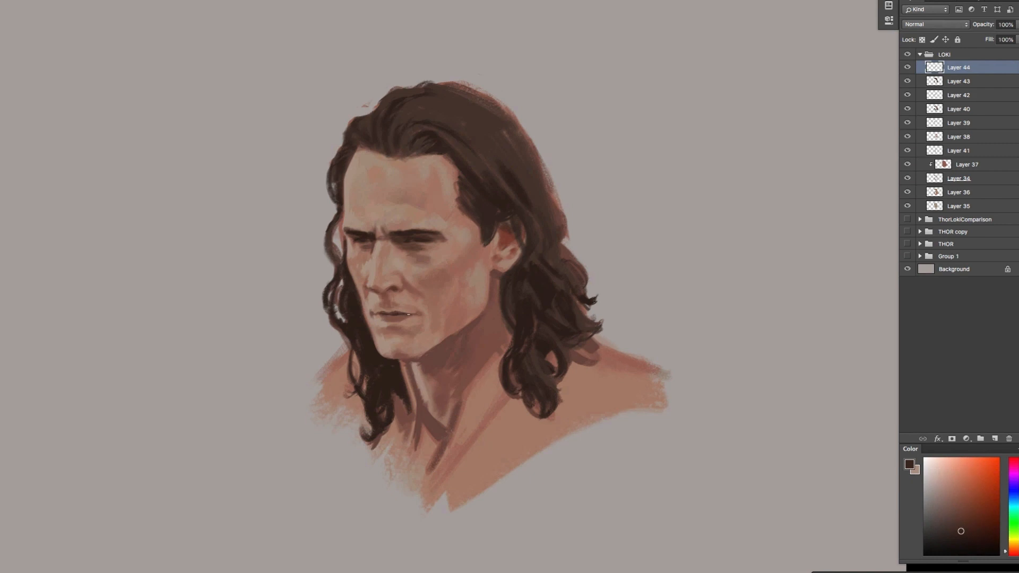
# Define the near corner of the mouth and shade the lower lip with sampled reddish browns
pyautogui.keyDown('alt'); pyautogui.click(414, 312); pyautogui.keyUp('alt')
pyautogui.keyDown('alt'); pyautogui.click(415, 312); pyautogui.keyUp('alt')
pyautogui.keyDown('alt'); pyautogui.click(389, 316); pyautogui.keyUp('alt')
pyautogui.keyDown('alt'); pyautogui.click(388, 323); pyautogui.keyUp('alt')
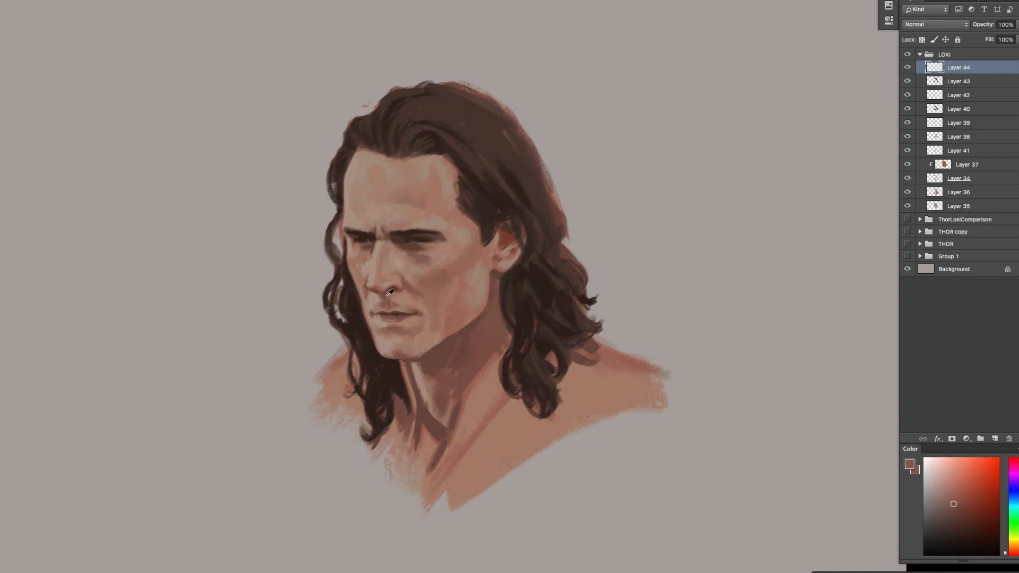
pyautogui.keyDown('alt'); pyautogui.click(393, 326); pyautogui.keyUp('alt')
pyautogui.keyDown('alt'); pyautogui.click(382, 320); pyautogui.keyUp('alt')
pyautogui.keyDown('alt'); pyautogui.click(367, 305); pyautogui.keyUp('alt')
# Clean up the far edge of the chin with sampled dark brown and skin tones
pyautogui.keyDown('alt'); pyautogui.click(366, 317); pyautogui.keyUp('alt')
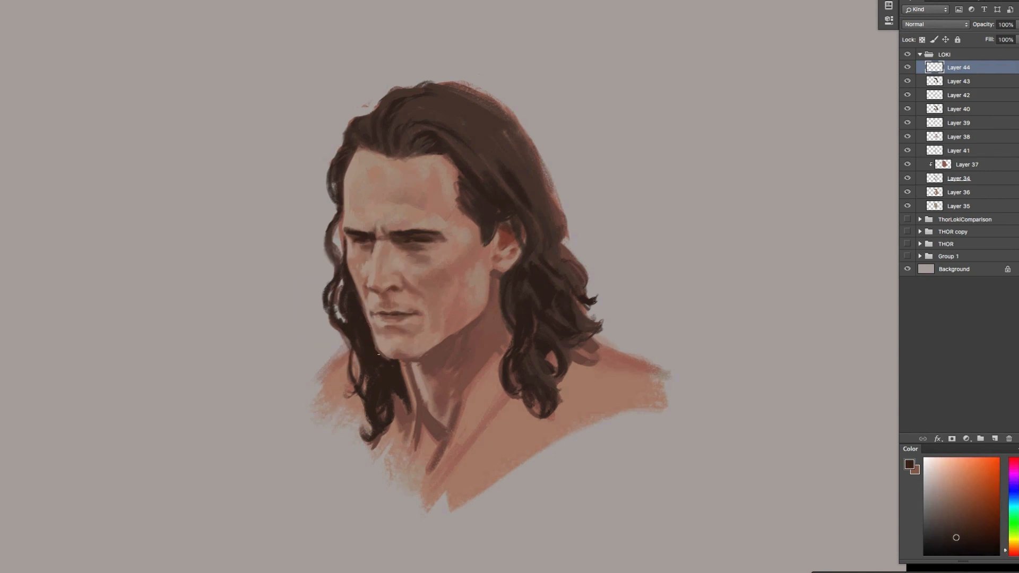
pyautogui.keyDown('alt'); pyautogui.click(381, 340); pyautogui.keyUp('alt')
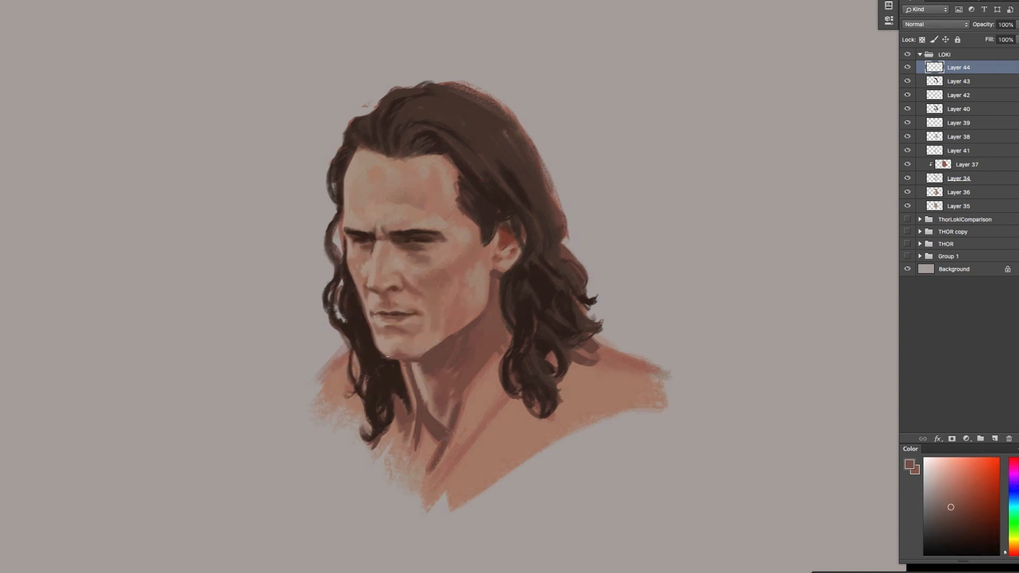
pyautogui.keyDown('alt'); pyautogui.click(390, 360); pyautogui.keyUp('alt')
# Paint a dark reddish-brown shadow along the near jawline from the chin up to the ear, undoing the last stroke
pyautogui.keyDown('alt'); pyautogui.click(453, 343); pyautogui.keyUp('alt')
pyautogui.click(961, 526)
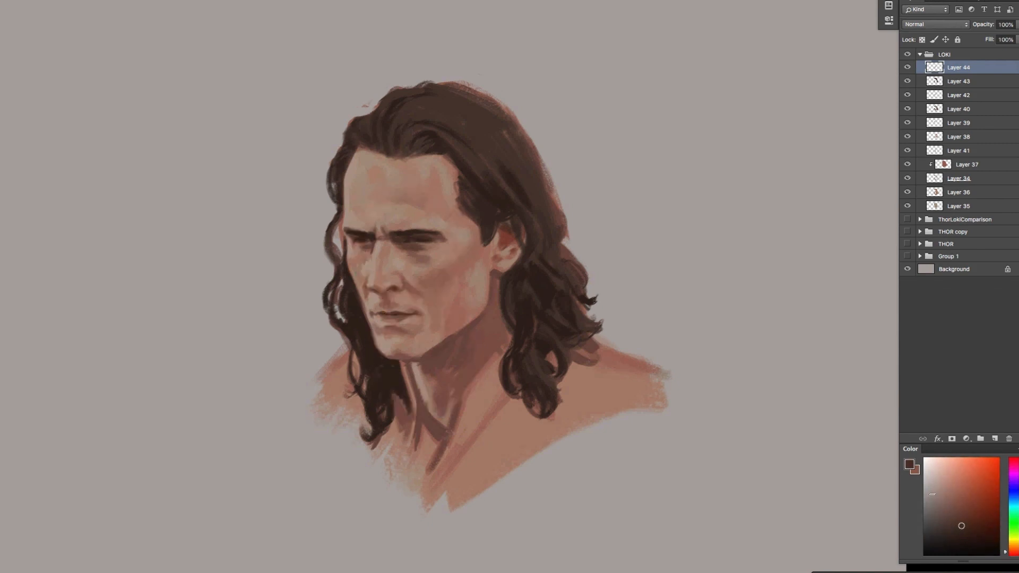
pyautogui.keyDown('alt'); pyautogui.click(428, 354); pyautogui.keyUp('alt')
pyautogui.keyDown('alt'); pyautogui.click(460, 329); pyautogui.keyUp('alt')
pyautogui.moveTo(460, 335)
pyautogui.mouseDown()
pyautogui.moveTo(443, 347)
pyautogui.moveTo(474, 322)
pyautogui.moveTo(487, 274)
pyautogui.moveTo(484, 307)
pyautogui.mouseUp()
pyautogui.click(962, 524)
pyautogui.keyDown('alt'); pyautogui.click(478, 314); pyautogui.keyUp('alt')
pyautogui.press('super+z')
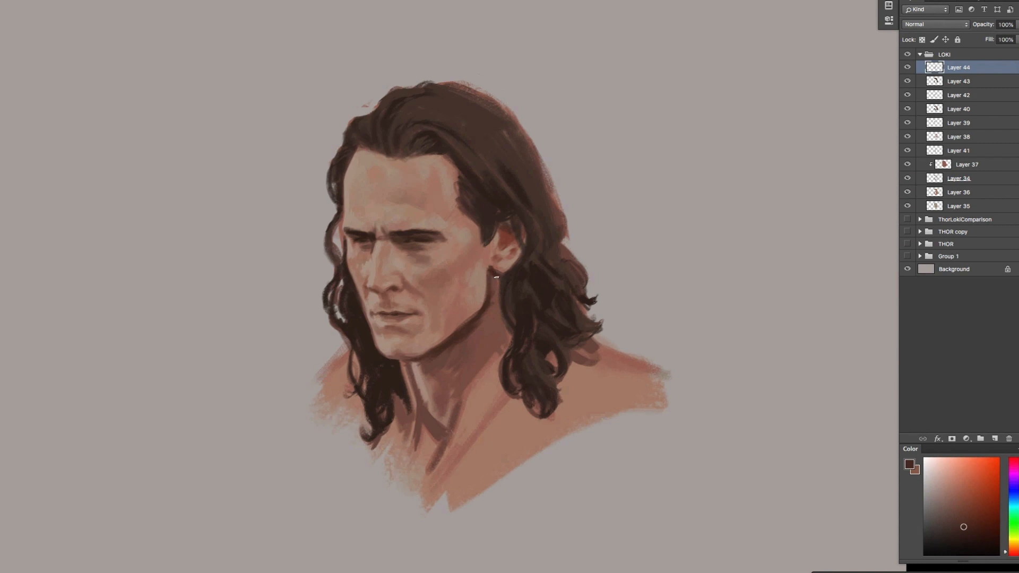
# Copy the lassoed near-side hair and ear onto a new layer and nudge the copy slightly inward and down
pyautogui.press('l')
pyautogui.moveTo(500, 74)
pyautogui.mouseDown()
pyautogui.moveTo(370, 77)
pyautogui.moveTo(507, 201)
pyautogui.moveTo(502, 289)
pyautogui.moveTo(524, 431)
pyautogui.moveTo(614, 80)
pyautogui.mouseUp()
pyautogui.hotkey('ctrl', 'j')
pyautogui.press('v')
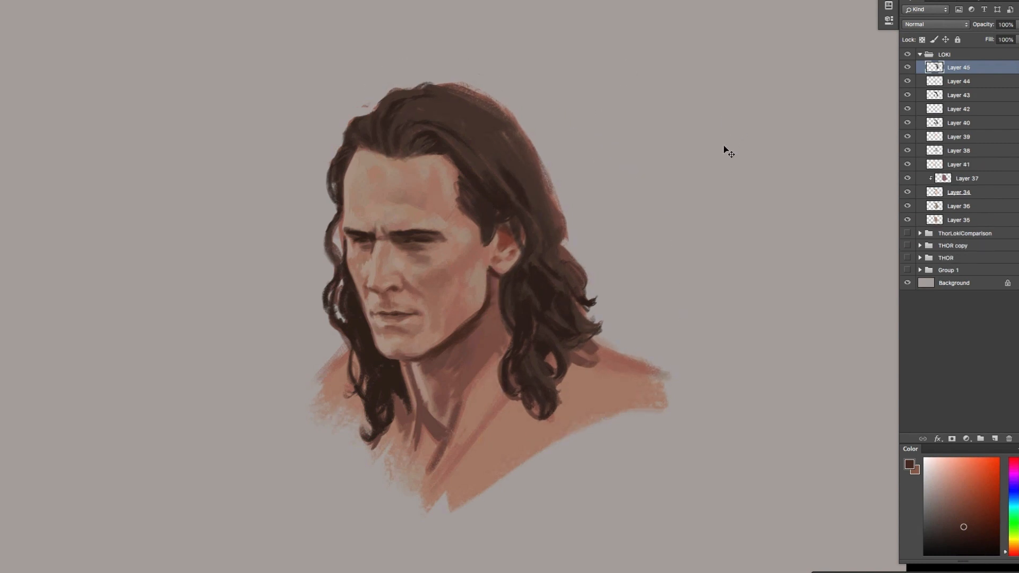
pyautogui.moveTo(729, 143); pyautogui.dragTo(727, 144)
pyautogui.press('super+z')
pyautogui.press('super+z')
pyautogui.press('super+z')
pyautogui.press('super+z')
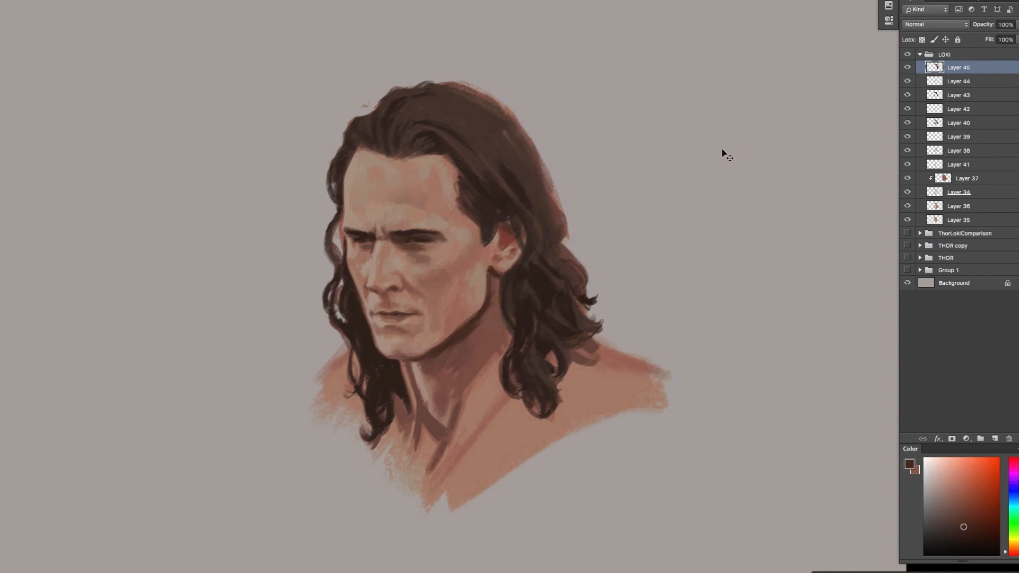
# Touch up the earlobe with sampled reddish skin tones and merge the copied hair layer into Layer 44
pyautogui.press('b')
pyautogui.keyDown('alt'); pyautogui.click(495, 269); pyautogui.keyUp('alt')
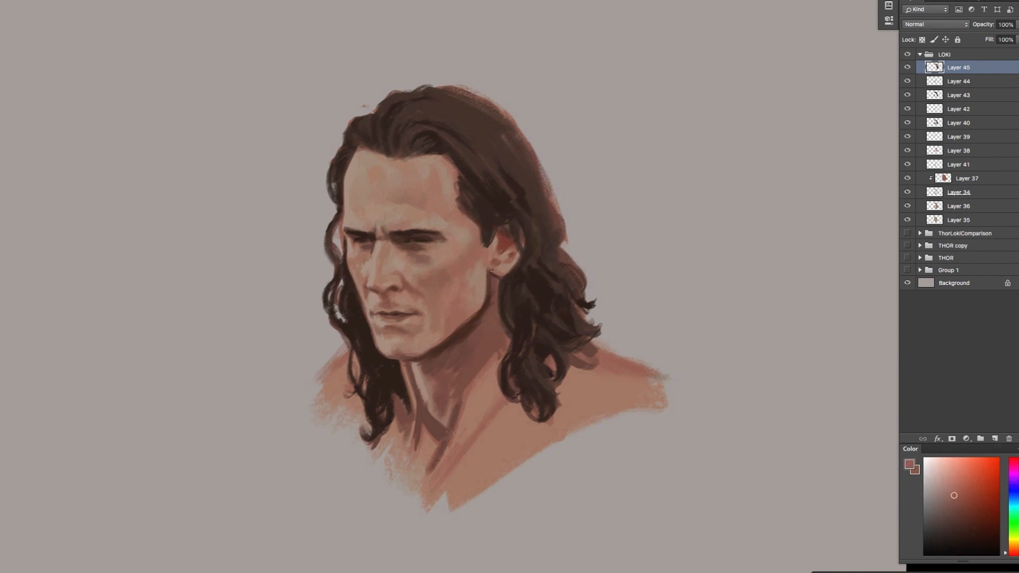
pyautogui.keyDown('alt'); pyautogui.click(493, 269); pyautogui.keyUp('alt')
pyautogui.press('super+e')
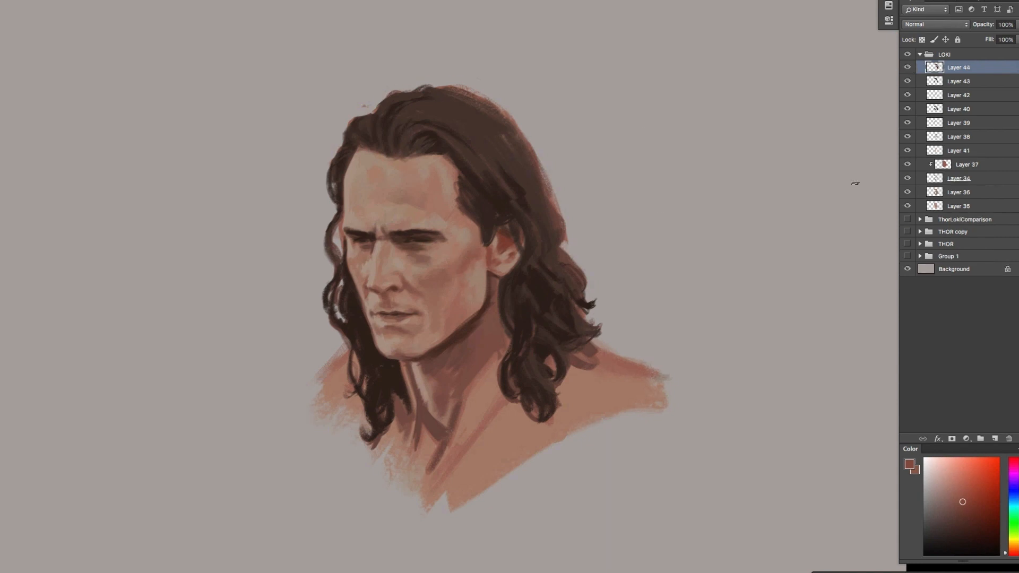
# Sample dark browns and refine the shadow along the jawline and beneath the lower lip
pyautogui.keyDown('alt'); pyautogui.click(371, 344); pyautogui.keyUp('alt')
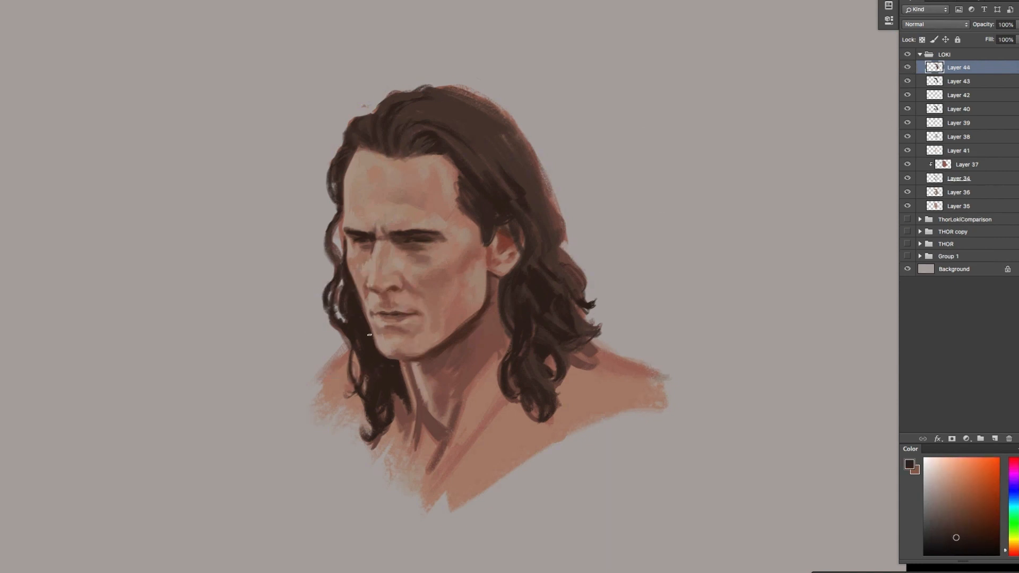
pyautogui.keyDown('alt'); pyautogui.click(417, 360); pyautogui.keyUp('alt')
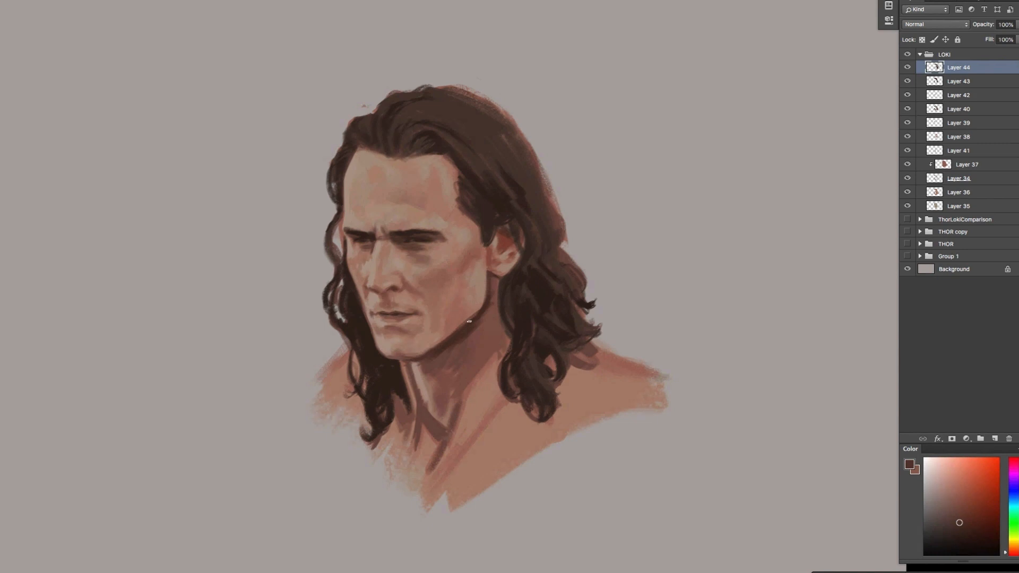
pyautogui.keyDown('alt'); pyautogui.click(397, 331); pyautogui.keyUp('alt')
pyautogui.moveTo(401, 336)
pyautogui.mouseDown()
pyautogui.moveTo(389, 386)
pyautogui.moveTo(468, 374)
pyautogui.moveTo(437, 326)
pyautogui.mouseUp()
pyautogui.hotkey('ctrl', 'j')
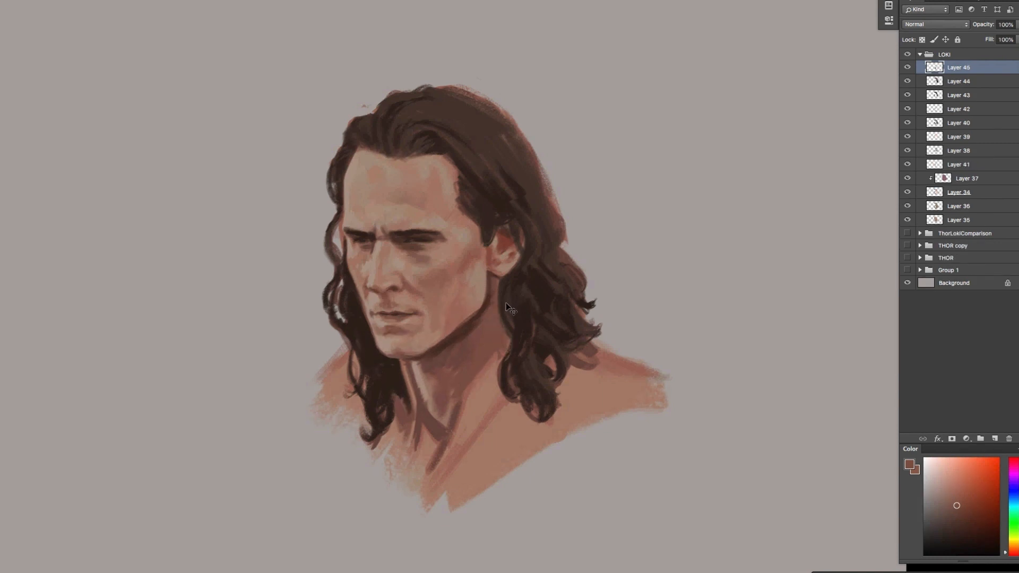
pyautogui.press('Delete')
# Paint a dark shadow on the neck beside the far-side locks below the chin
pyautogui.keyDown('alt'); pyautogui.click(402, 373); pyautogui.keyUp('alt')
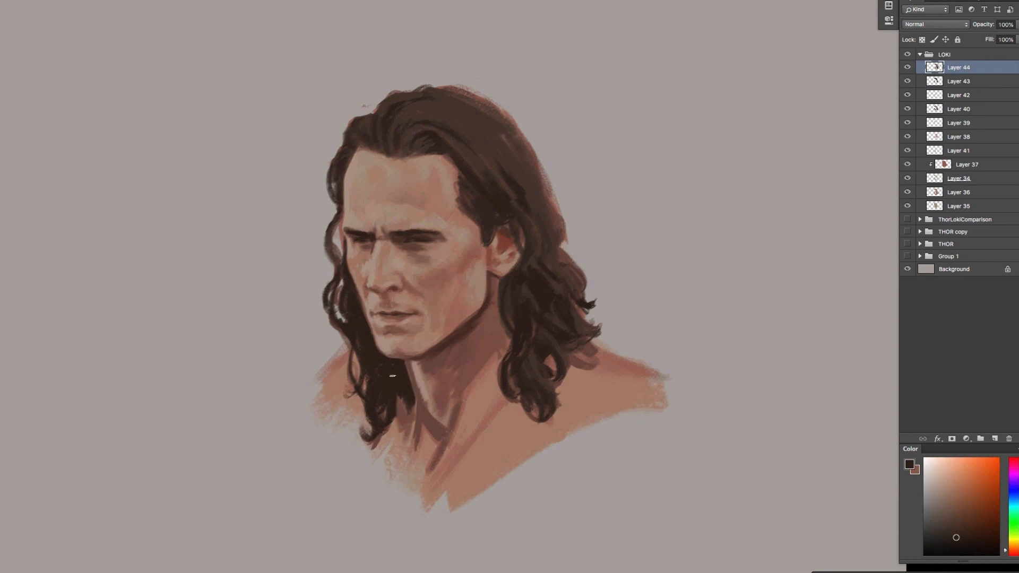
pyautogui.keyDown('alt'); pyautogui.click(405, 404); pyautogui.keyUp('alt')
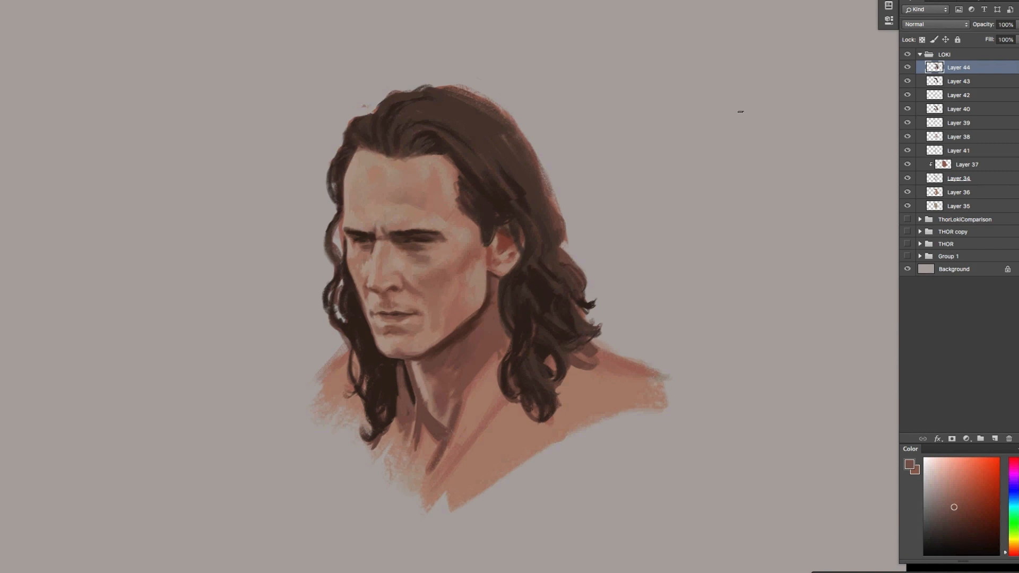
# Copy the lassoed head onto a new layer and start Liquify on it with a brush size of 166
pyautogui.moveTo(457, 78); pyautogui.dragTo(540, 59)
pyautogui.hotkey('ctrl', 'j')
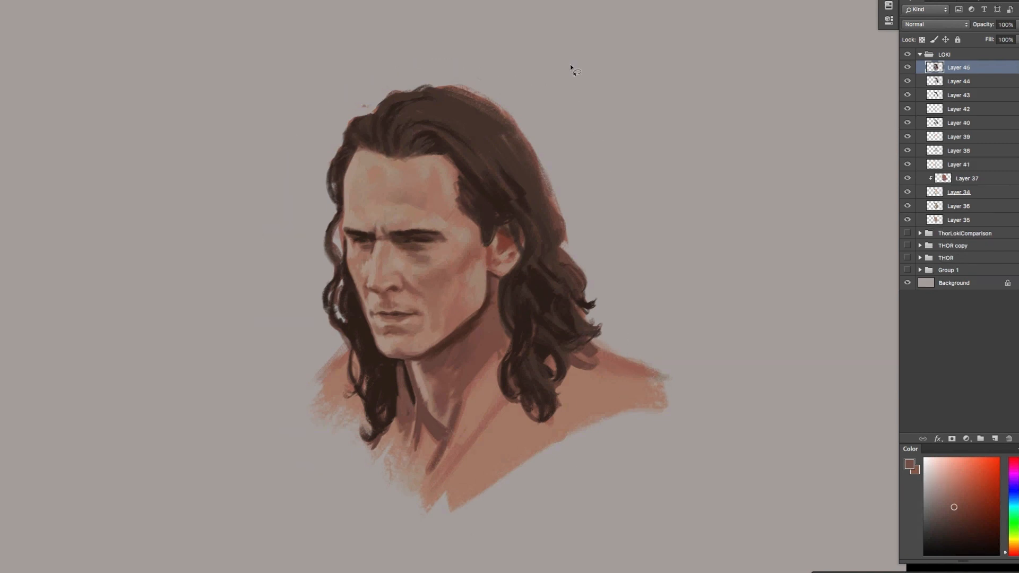
pyautogui.hotkey('ctrl', 'shift', 'x')
pyautogui.moveTo(718, 116); pyautogui.dragTo(720, 116)
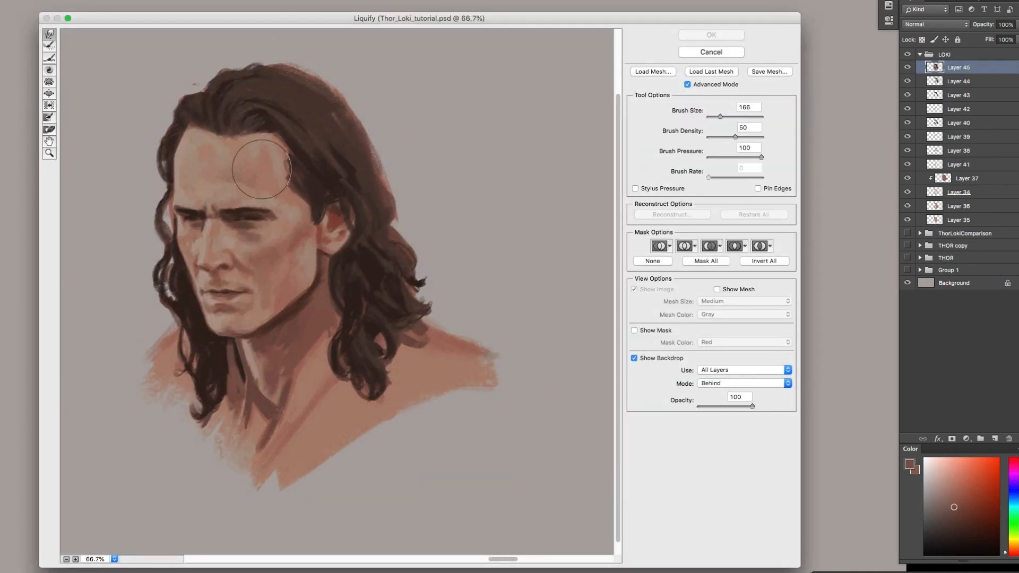
# Push the far side of the face, the near brow and the nose into better proportion with Liquify
pyautogui.moveTo(207, 253)
pyautogui.mouseDown()
pyautogui.moveTo(233, 261)
pyautogui.moveTo(200, 205)
pyautogui.mouseUp()
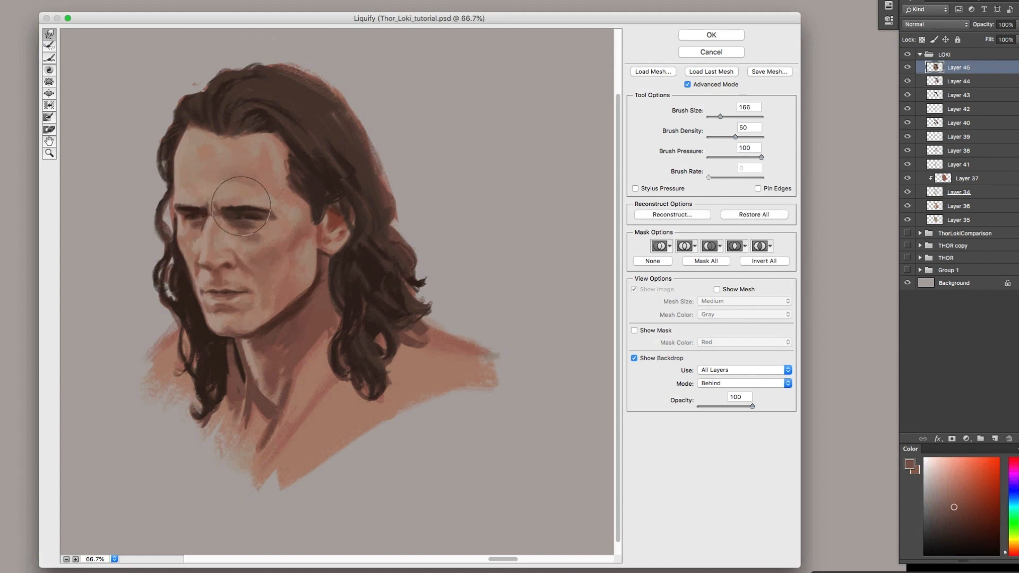
pyautogui.moveTo(270, 209); pyautogui.dragTo(275, 205)
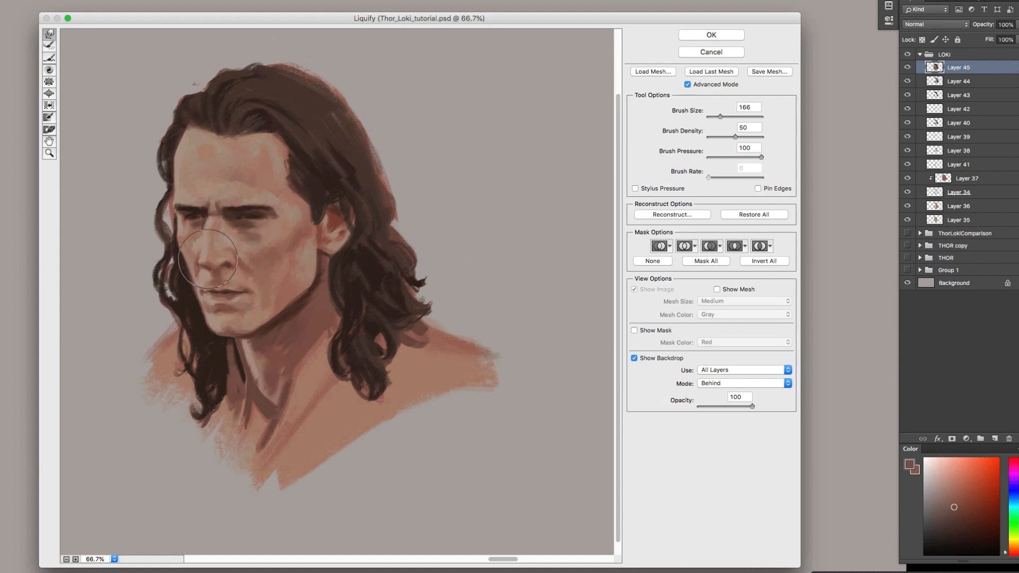
pyautogui.moveTo(208, 255); pyautogui.dragTo(216, 235)
# Lower the hair contour at the crown with brush size 107, and reshape the hairline and far-side hair at size 125
pyautogui.moveTo(721, 117); pyautogui.dragTo(718, 118)
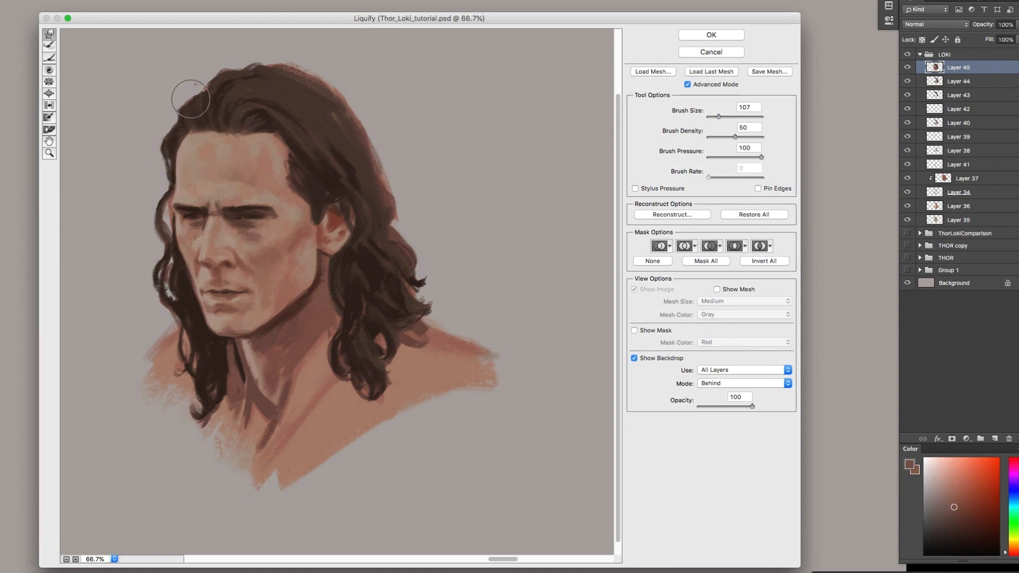
pyautogui.moveTo(204, 95)
pyautogui.mouseDown()
pyautogui.moveTo(231, 66)
pyautogui.moveTo(298, 62)
pyautogui.mouseUp()
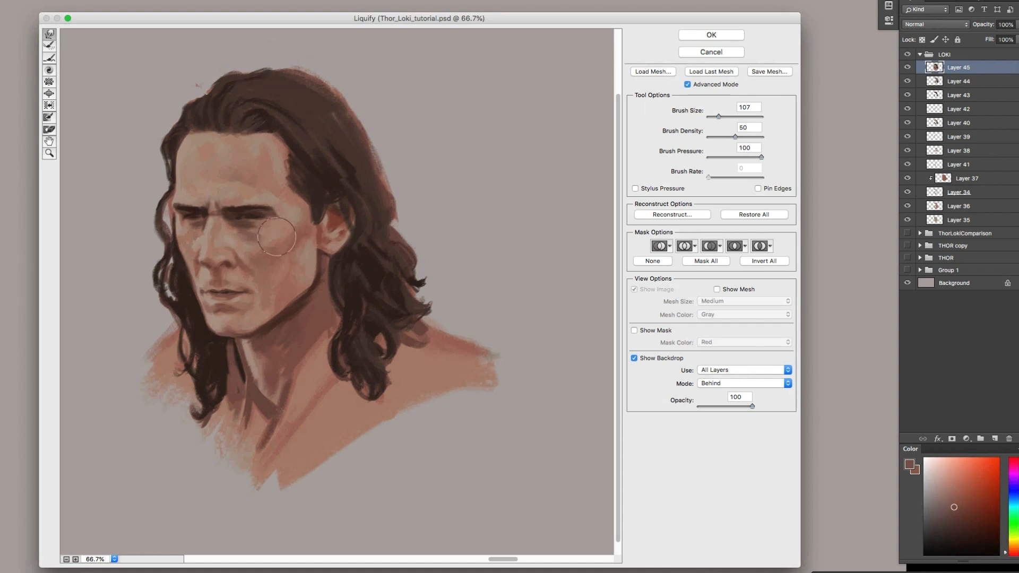
pyautogui.press('[')
pyautogui.press('[')
pyautogui.press('[')
pyautogui.press('[')
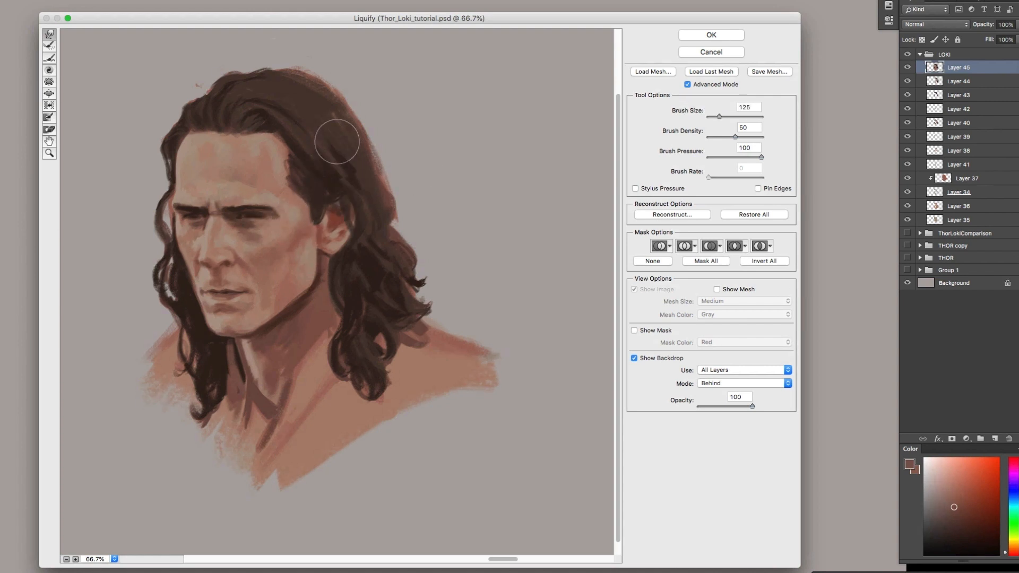
pyautogui.moveTo(290, 177); pyautogui.dragTo(285, 178)
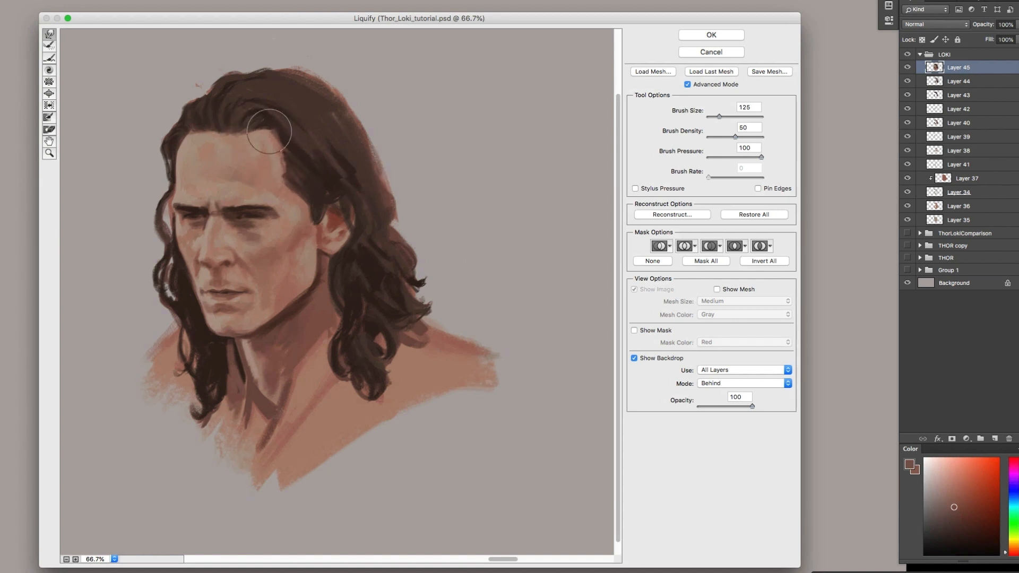
pyautogui.moveTo(271, 125); pyautogui.dragTo(278, 117)
pyautogui.moveTo(182, 117); pyautogui.dragTo(179, 112)
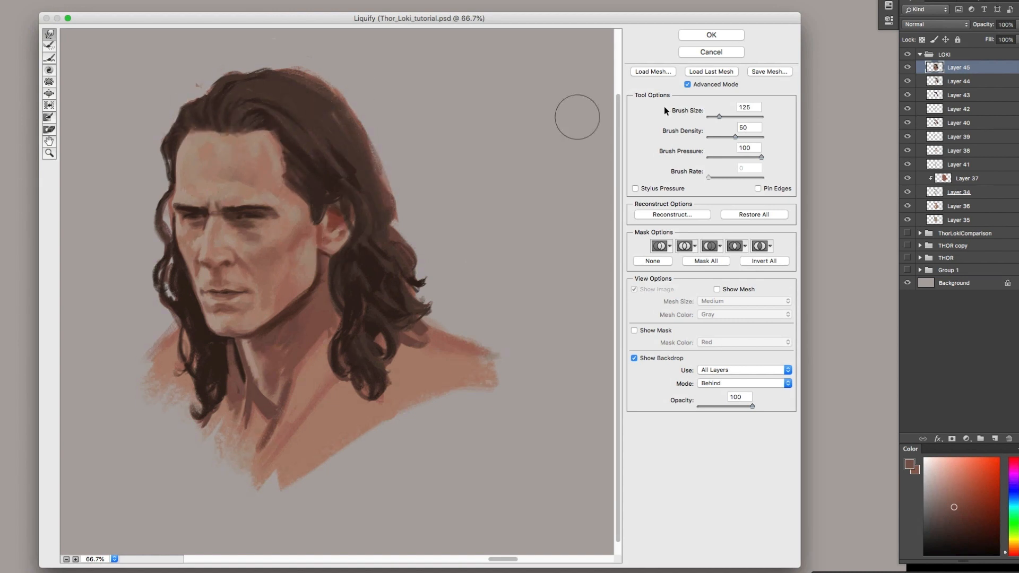
# Refine the jaw corner below the ear and the mouth area with a Liquify brush size of 77
pyautogui.moveTo(720, 116); pyautogui.dragTo(717, 116)
pyautogui.moveTo(333, 248); pyautogui.dragTo(316, 253)
pyautogui.press(']')
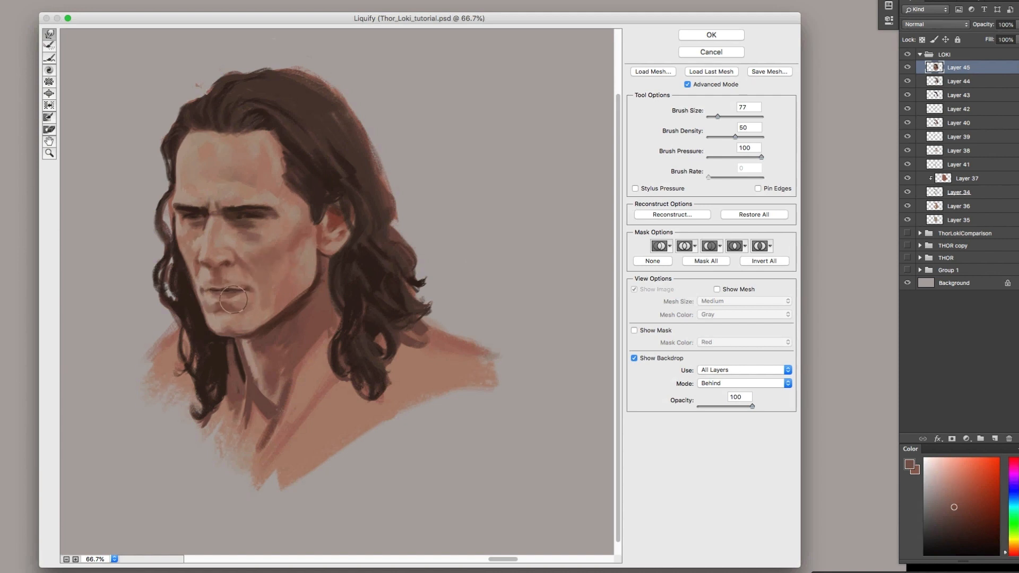
pyautogui.press('alt')
# Reshape the ear and the hair and jaw edge around it with a Liquify brush size of 125
pyautogui.press(']')
pyautogui.press(']')
pyautogui.press(']')
pyautogui.press(']')
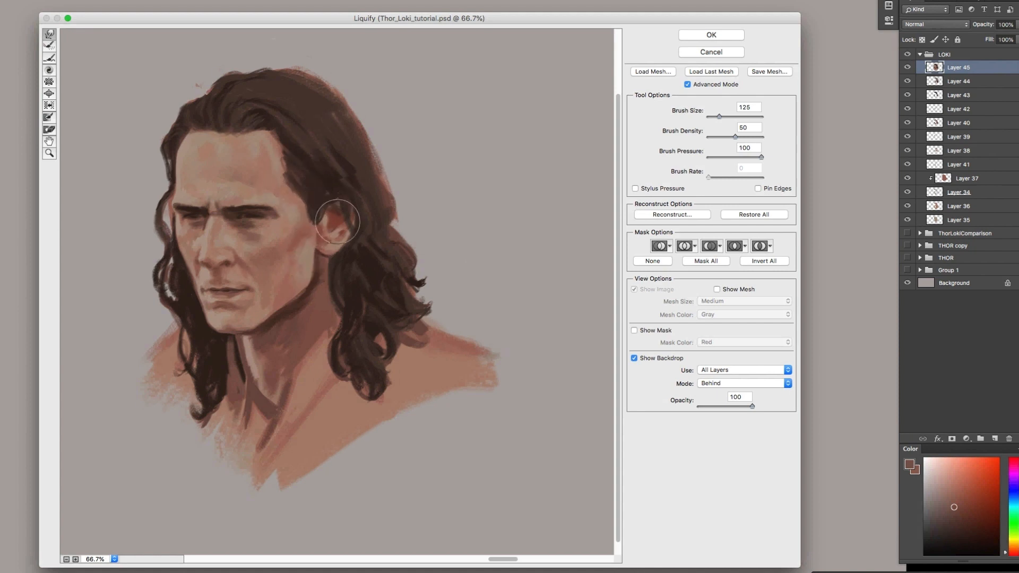
pyautogui.moveTo(320, 213)
pyautogui.mouseDown()
pyautogui.moveTo(314, 223)
pyautogui.moveTo(336, 217)
pyautogui.moveTo(330, 252)
pyautogui.mouseUp()
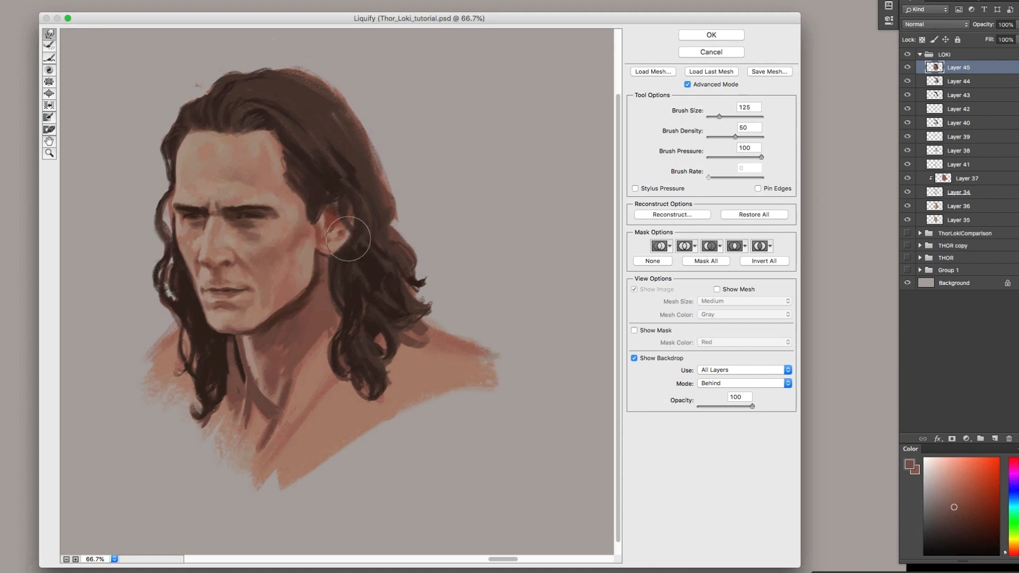
pyautogui.moveTo(345, 194); pyautogui.dragTo(343, 203)
pyautogui.moveTo(336, 262); pyautogui.dragTo(328, 269)
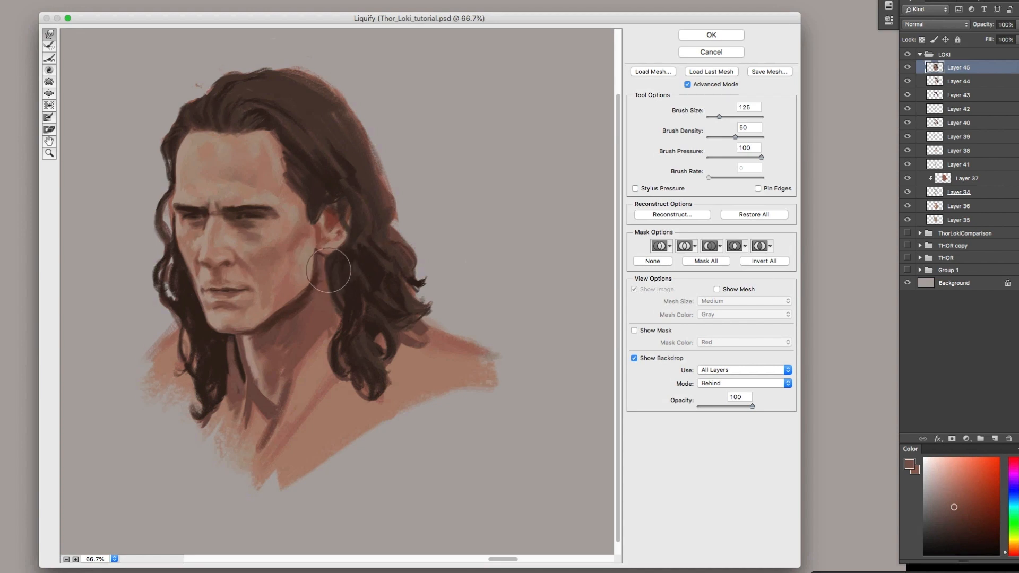
# Push the outer hair contours inward on both sides of the head with a Liquify brush size of 305
pyautogui.press(']')
pyautogui.press(']')
pyautogui.press(']')
pyautogui.press(']')
pyautogui.press(']')
pyautogui.press(']')
pyautogui.press(']')
pyautogui.press(']')
pyautogui.press(']')
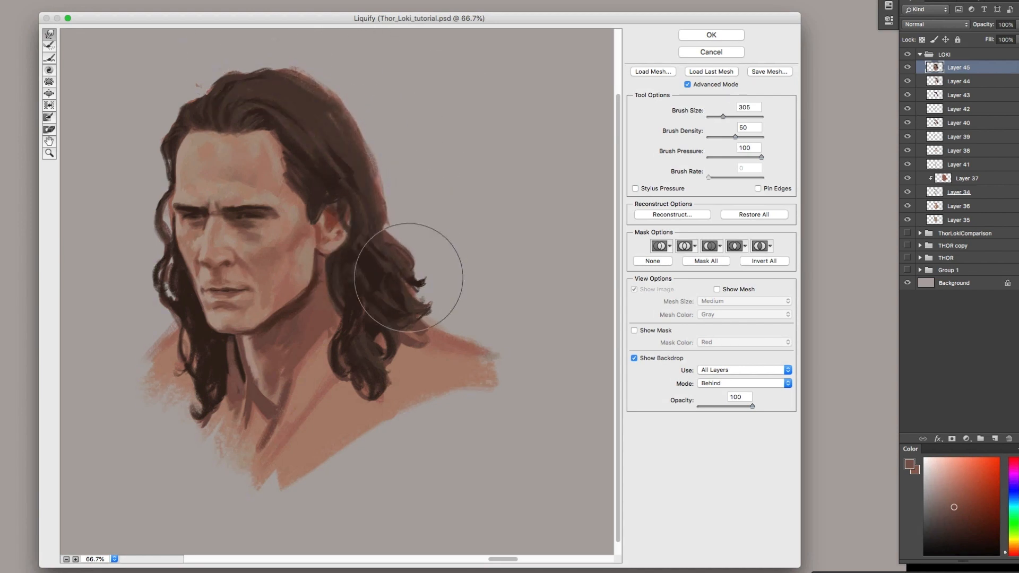
pyautogui.moveTo(410, 279); pyautogui.dragTo(398, 282)
pyautogui.moveTo(127, 276); pyautogui.dragTo(139, 282)
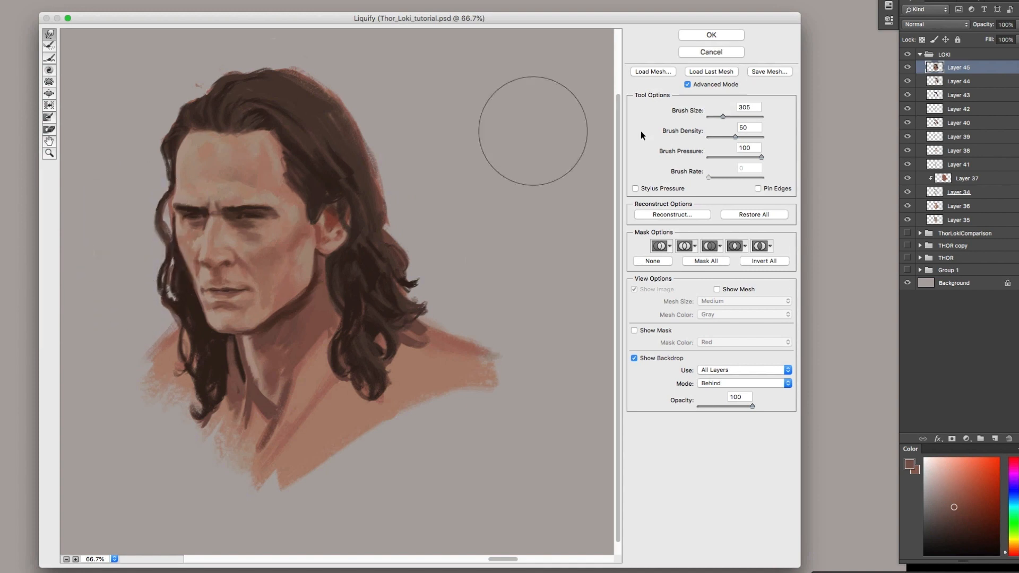
# Reduce the Liquify brush size to 166 and apply the distortion to the head layer
pyautogui.press('[')
pyautogui.press('[')
pyautogui.press('[')
pyautogui.press('[')
pyautogui.press('[')
pyautogui.press('[')
pyautogui.press('[')
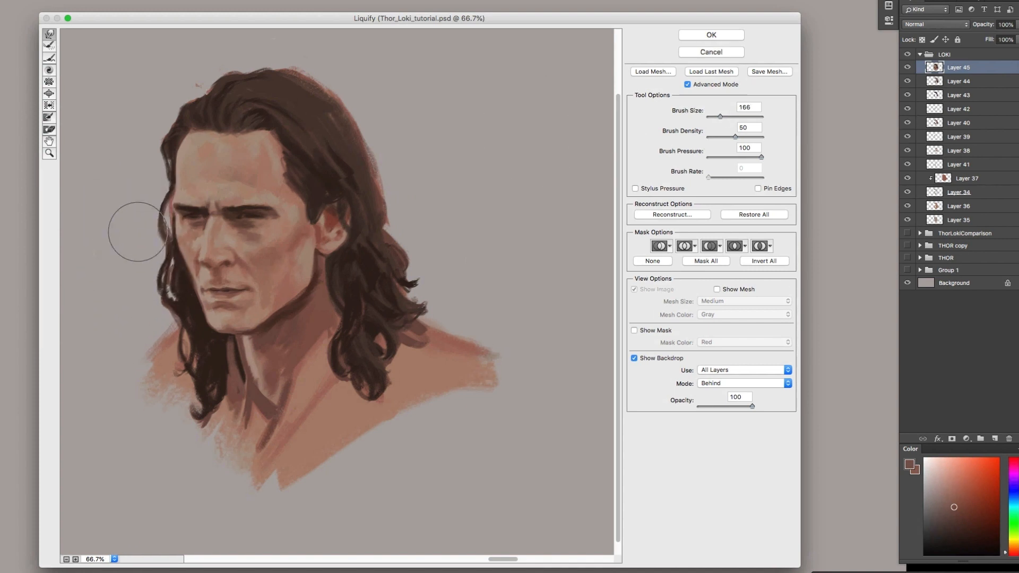
pyautogui.press('Return')
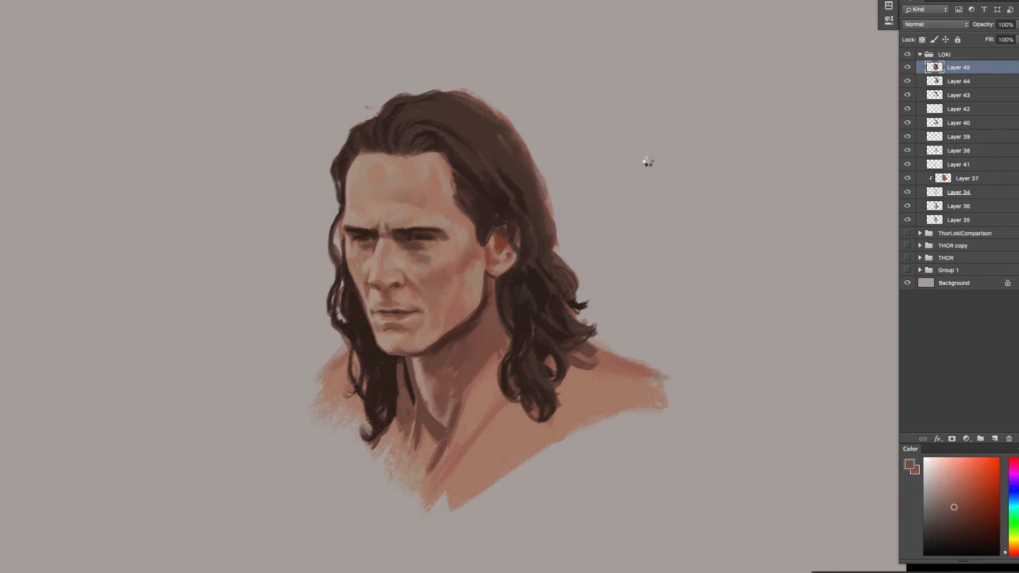
# Flip the canvas horizontally, duplicate Layer 45 and open the copy in Liquify
pyautogui.press('super+shift+h')
pyautogui.moveTo(640, 258); pyautogui.dragTo(604, 251)
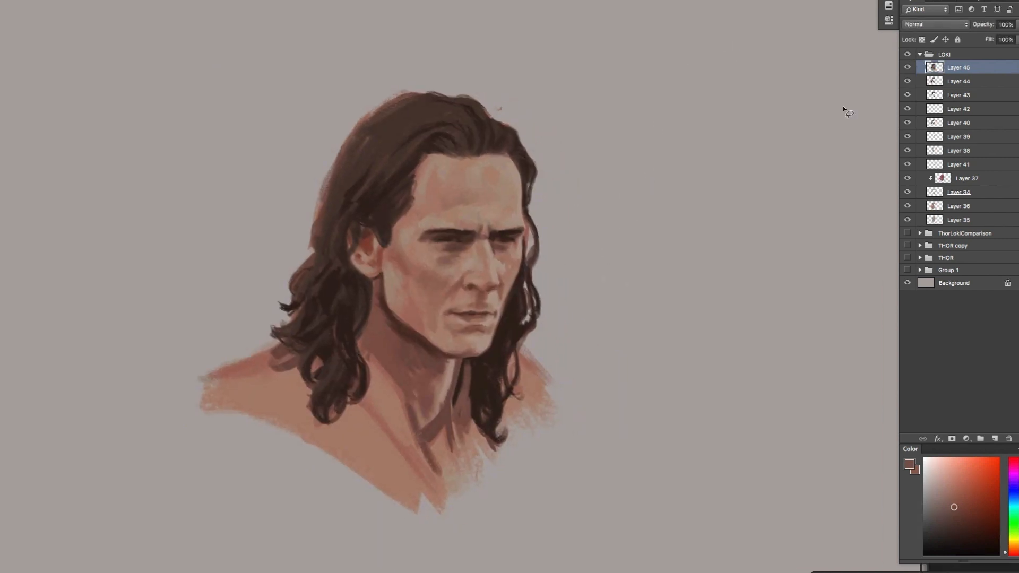
pyautogui.press('super+j')
pyautogui.press('super+shift+x')
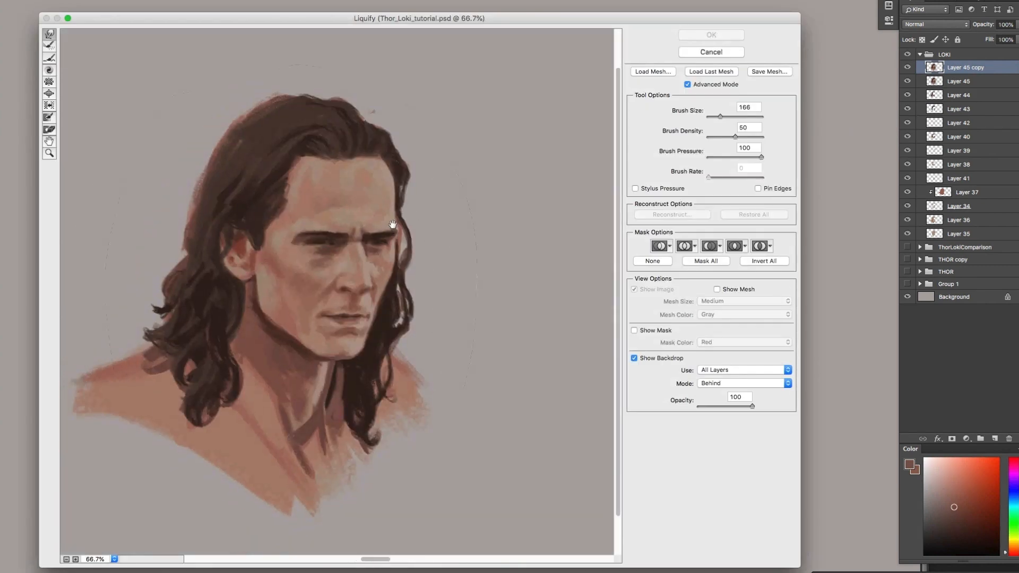
# Reshape the back hair and near-side curls in Liquify, working down to a brush size of 215
pyautogui.moveTo(252, 224); pyautogui.dragTo(253, 202)
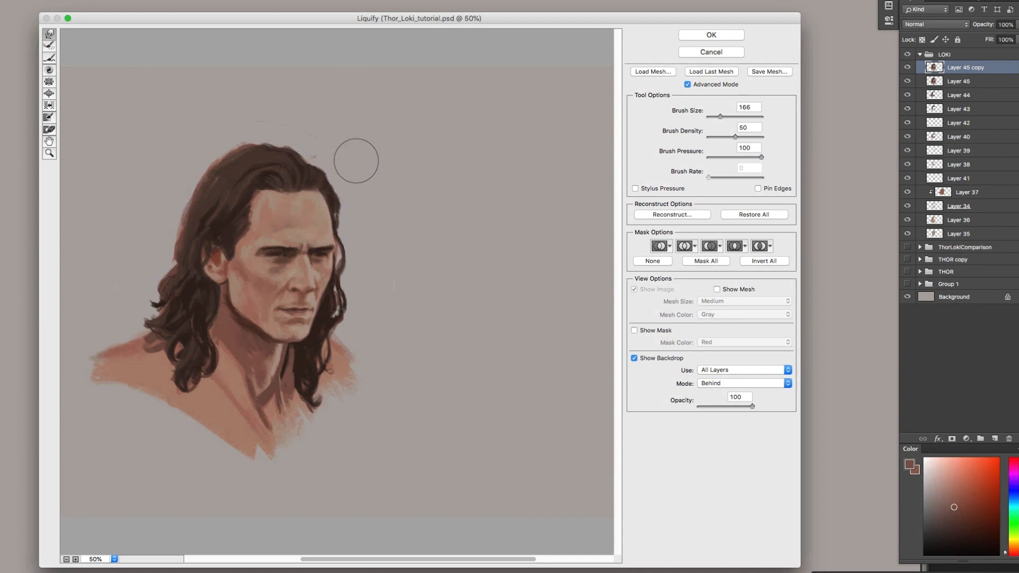
pyautogui.press(']')
pyautogui.press(']')
pyautogui.press(']')
pyautogui.press(']')
pyautogui.press(']')
pyautogui.press(']')
pyautogui.press('[')
pyautogui.press('[')
pyautogui.press('[')
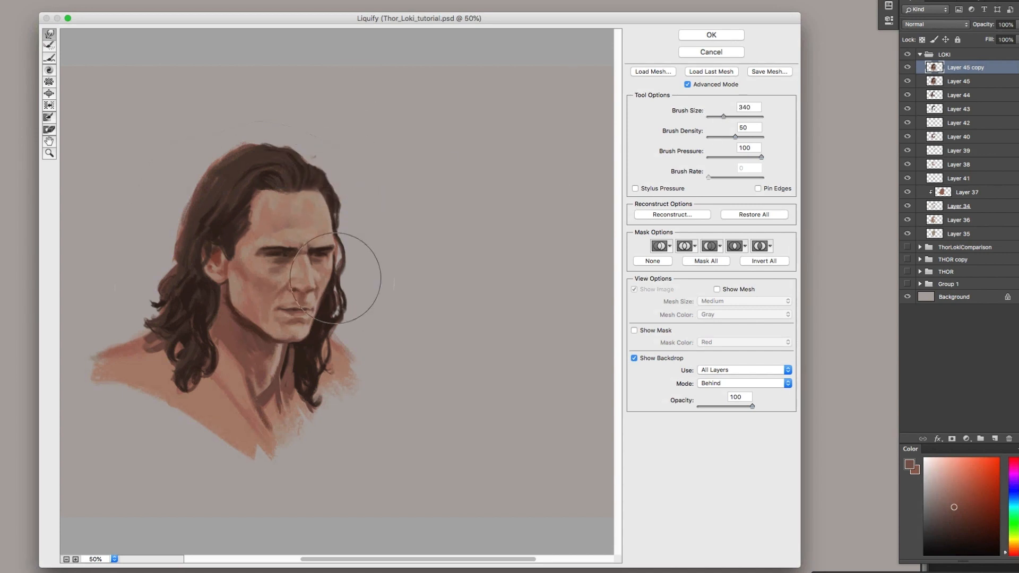
pyautogui.press('[')
pyautogui.press('[')
pyautogui.press('[')
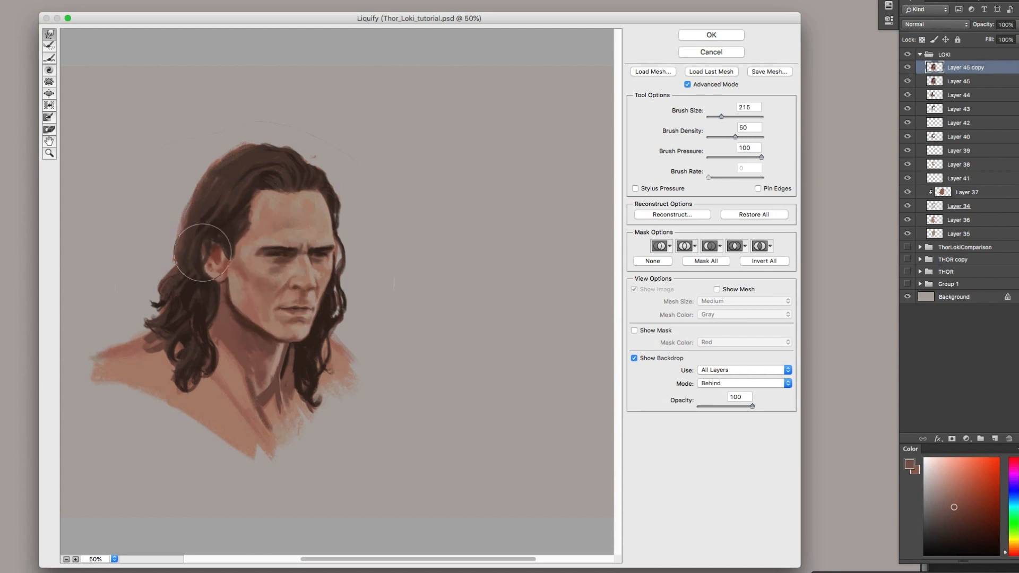
pyautogui.moveTo(192, 211)
pyautogui.mouseDown()
pyautogui.moveTo(151, 319)
pyautogui.moveTo(163, 316)
pyautogui.moveTo(171, 346)
pyautogui.moveTo(192, 367)
pyautogui.mouseUp()
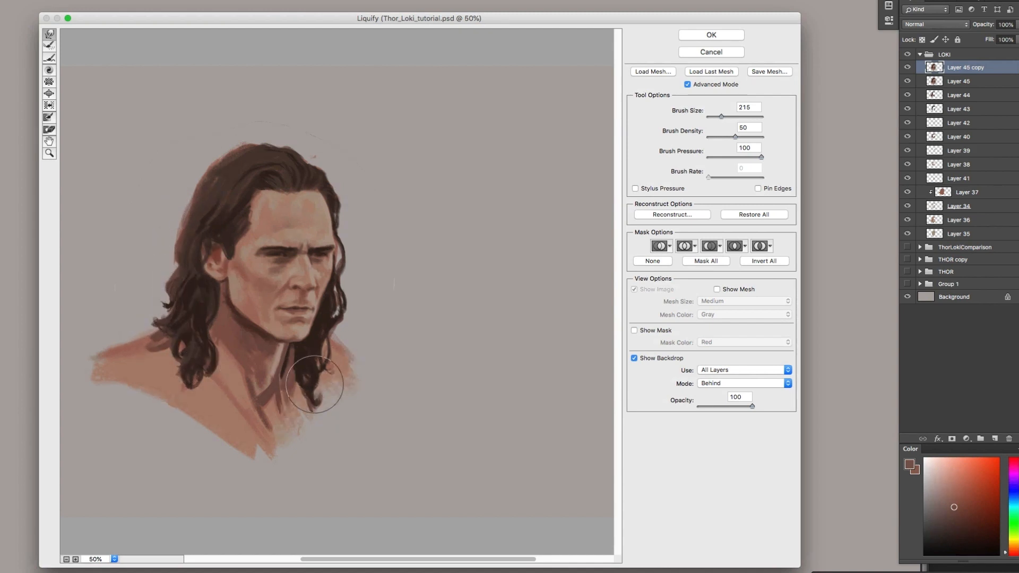
# Refine the hair and face contour with a Liquify brush size of 64, apply it and merge the copy into Layer 45
pyautogui.moveTo(722, 116); pyautogui.dragTo(717, 116)
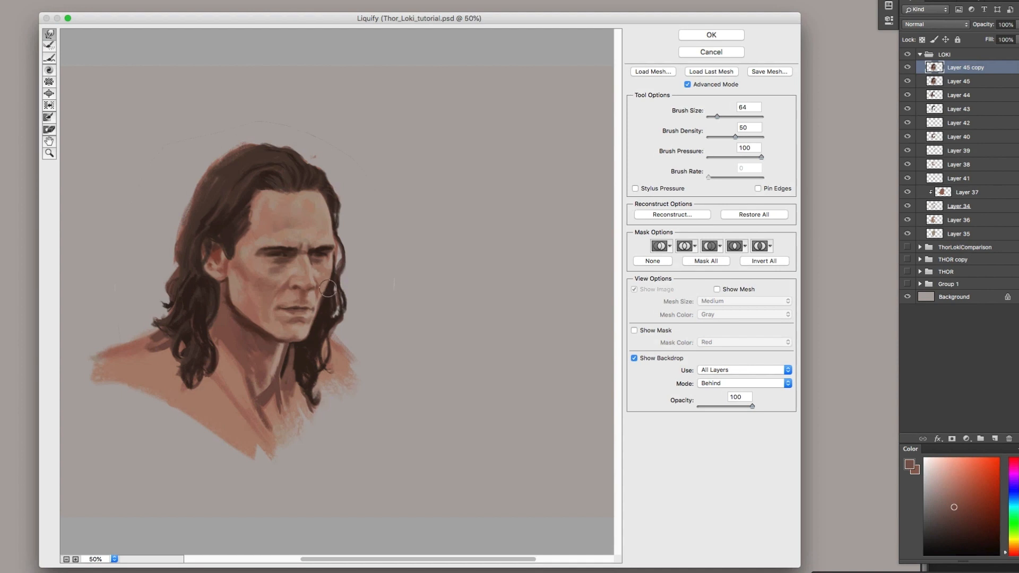
pyautogui.click(713, 36)
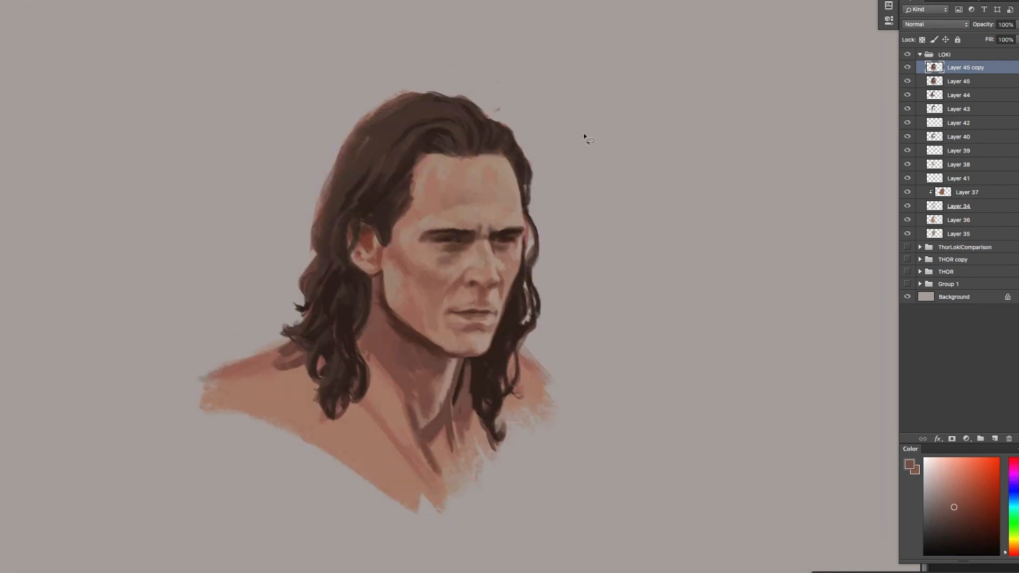
pyautogui.click(909, 71)
pyautogui.click(908, 71)
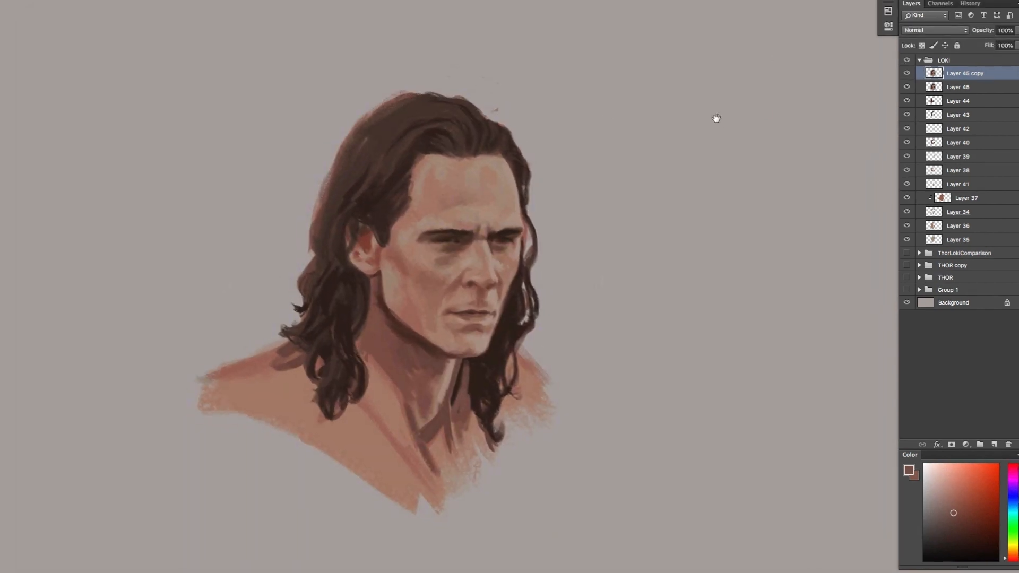
pyautogui.click(908, 76)
pyautogui.press('Delete')
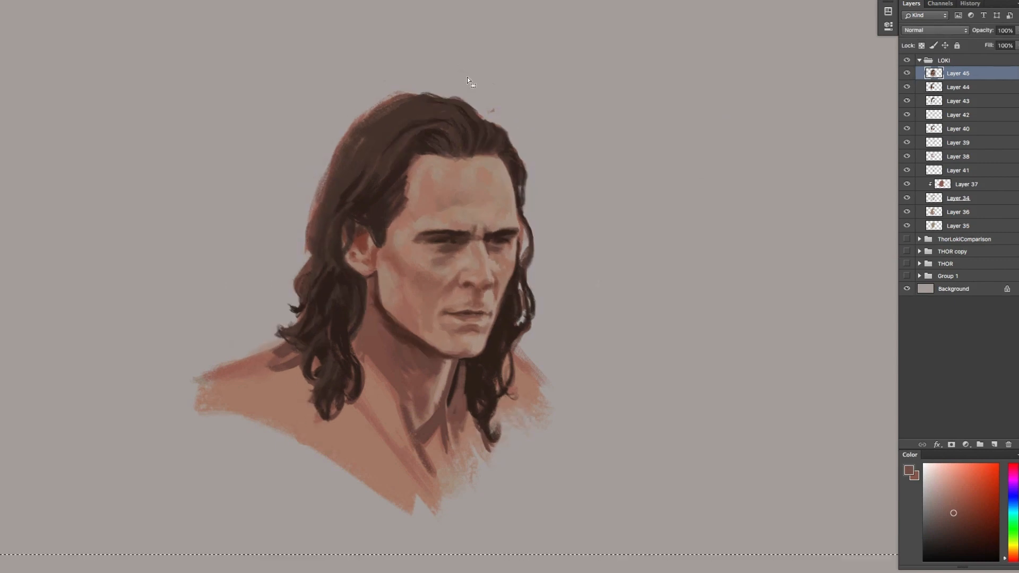
# Lasso the near side of the head with its hair and shoulder, copy it to a new layer and shift it slightly
pyautogui.moveTo(482, 72); pyautogui.dragTo(252, 443)
pyautogui.moveTo(364, 465)
pyautogui.mouseDown()
pyautogui.moveTo(485, 164)
pyautogui.moveTo(525, 104)
pyautogui.mouseUp()
pyautogui.press('super+j')
pyautogui.moveTo(512, 171); pyautogui.dragTo(513, 179)
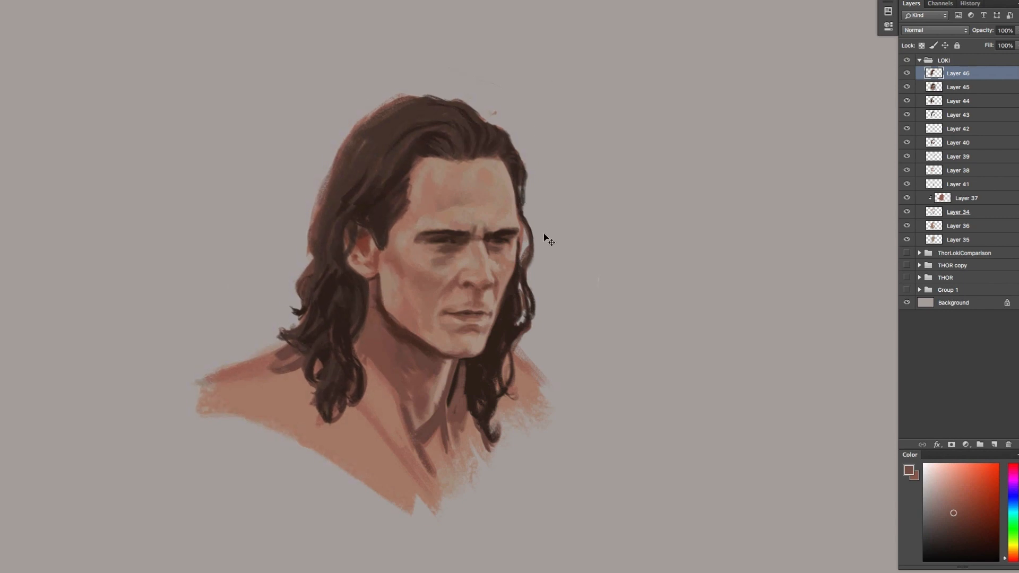
# Trim the hair outline along the crown and back of the head with the sampled background gray
pyautogui.press('b')
pyautogui.keyDown('alt'); pyautogui.click(435, 85); pyautogui.keyUp('alt')
pyautogui.moveTo(445, 94)
pyautogui.mouseDown()
pyautogui.moveTo(328, 137)
pyautogui.moveTo(323, 170)
pyautogui.moveTo(313, 217)
pyautogui.mouseUp()
pyautogui.click(907, 73)
pyautogui.click(908, 73)
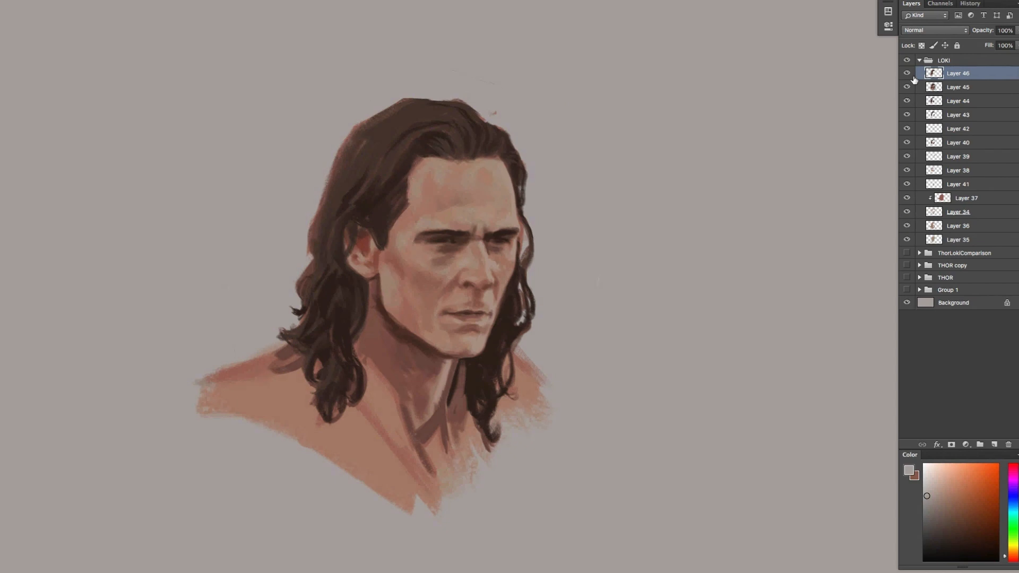
# Copy the jaw and neck area to a new layer, soften the dark jaw shadow with sampled skin tones and merge it down
pyautogui.moveTo(370, 331)
pyautogui.mouseDown()
pyautogui.moveTo(549, 297)
pyautogui.moveTo(477, 292)
pyautogui.mouseUp()
pyautogui.press('super+j')
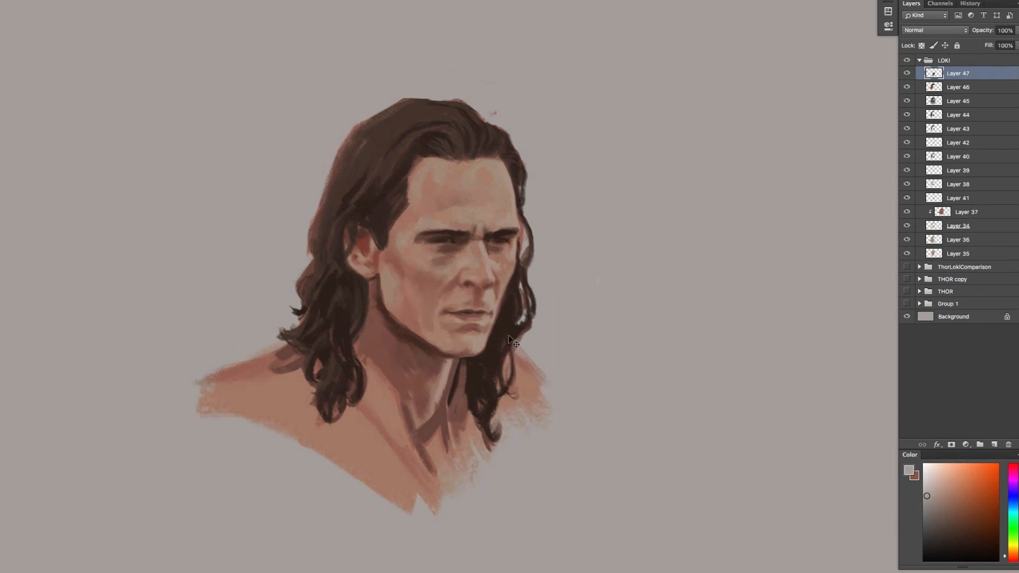
pyautogui.keyDown('alt'); pyautogui.click(380, 296); pyautogui.keyUp('alt')
pyautogui.moveTo(382, 313); pyautogui.dragTo(393, 359)
pyautogui.moveTo(371, 323); pyautogui.dragTo(369, 353)
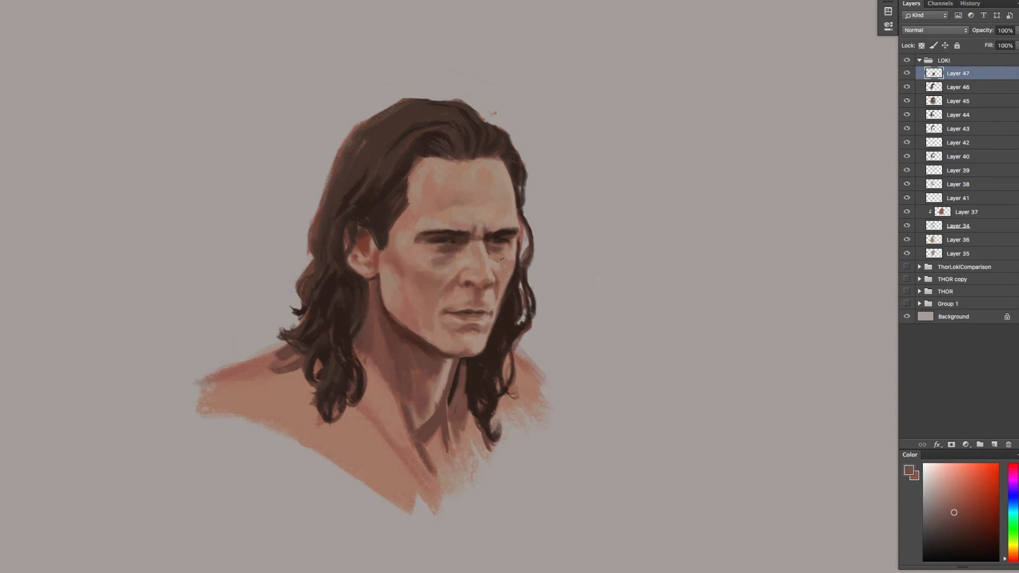
pyautogui.click(908, 74)
pyautogui.click(908, 74)
pyautogui.keyDown('alt'); pyautogui.click(401, 329); pyautogui.keyUp('alt')
pyautogui.press('Delete')
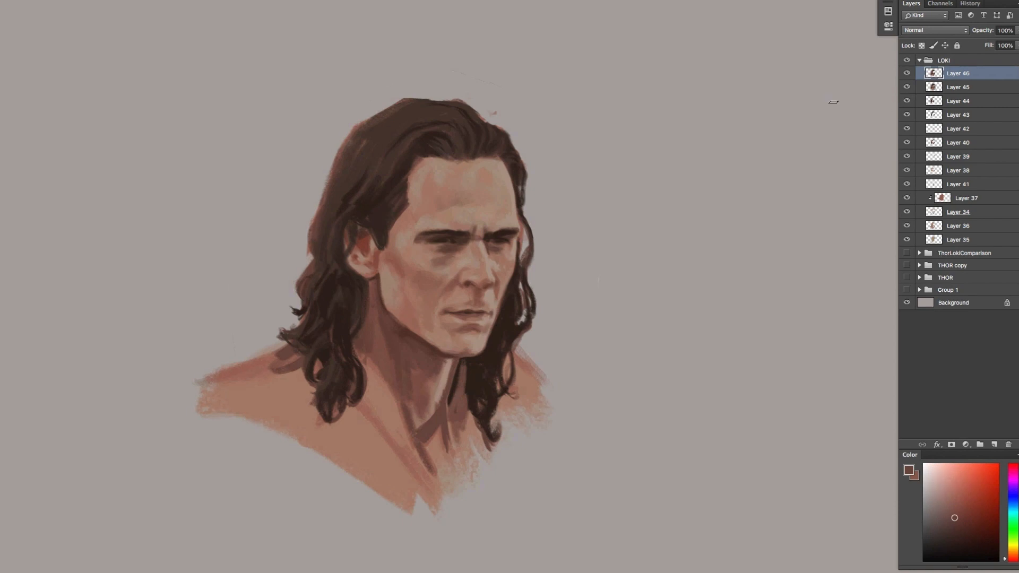
# Touch up the forehead, hairline, eyes and nose with tones sampled from the painting
pyautogui.keyDown('alt'); pyautogui.click(503, 169); pyautogui.keyUp('alt')
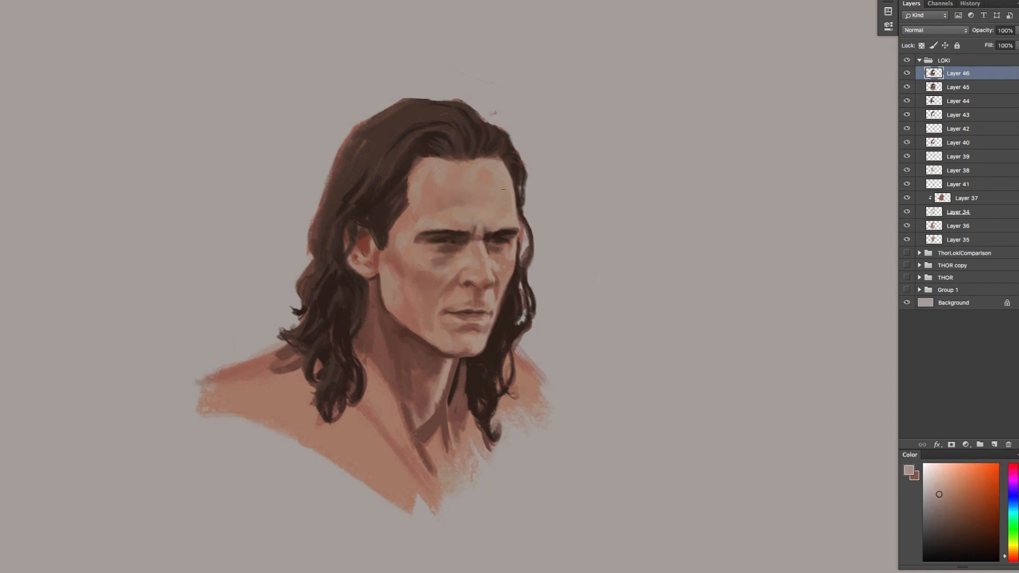
pyautogui.keyDown('alt'); pyautogui.click(410, 193); pyautogui.keyUp('alt')
pyautogui.keyDown('alt'); pyautogui.click(422, 158); pyautogui.keyUp('alt')
pyautogui.keyDown('alt'); pyautogui.click(500, 246); pyautogui.keyUp('alt')
pyautogui.keyDown('alt'); pyautogui.click(448, 241); pyautogui.keyUp('alt')
pyautogui.keyDown('alt'); pyautogui.click(489, 273); pyautogui.keyUp('alt')
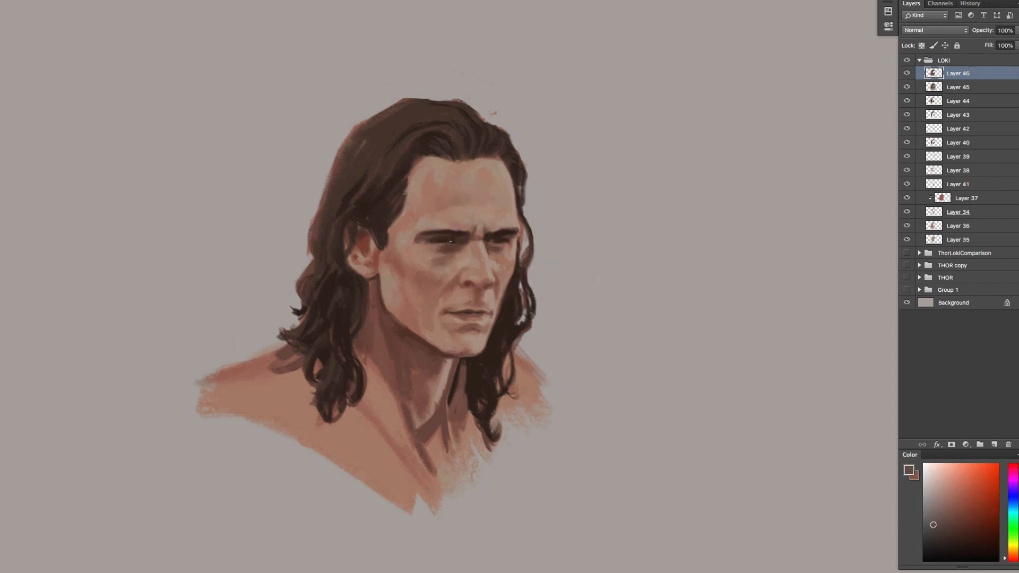
# Refine the near eye and its eyebrow with small dark strokes
pyautogui.keyDown('alt'); pyautogui.click(441, 240); pyautogui.keyUp('alt')
pyautogui.keyDown('alt'); pyautogui.click(454, 241); pyautogui.keyUp('alt')
pyautogui.keyDown('alt'); pyautogui.click(434, 229); pyautogui.keyUp('alt')
pyautogui.keyDown('alt'); pyautogui.click(420, 239); pyautogui.keyUp('alt')
pyautogui.keyDown('alt'); pyautogui.click(440, 237); pyautogui.keyUp('alt')
# Paint the near-side collar in dark green on a new layer, from below the ear down to the chest
pyautogui.click(1016, 525)
pyautogui.moveTo(381, 380); pyautogui.dragTo(396, 422)
pyautogui.hotkey('ctrl', 'shift', 'alt', 'n')
pyautogui.moveTo(358, 333); pyautogui.dragTo(381, 376)
pyautogui.moveTo(358, 336)
pyautogui.mouseDown()
pyautogui.moveTo(428, 442)
pyautogui.moveTo(351, 349)
pyautogui.moveTo(420, 433)
pyautogui.moveTo(364, 394)
pyautogui.moveTo(438, 474)
pyautogui.mouseUp()
# Paint the far-side strip of the green collar and clean up the neck edge beside it with sampled skin brown
pyautogui.press('x')
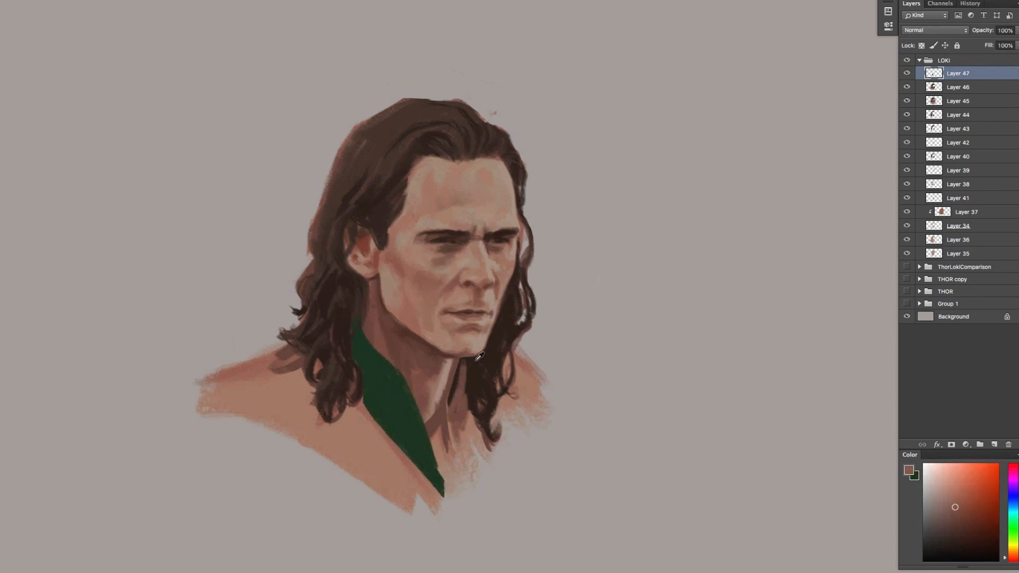
pyautogui.keyDown('alt'); pyautogui.click(454, 383); pyautogui.keyUp('alt')
pyautogui.press('x')
pyautogui.moveTo(463, 364); pyautogui.dragTo(453, 447)
pyautogui.press('x')
pyautogui.moveTo(466, 378); pyautogui.dragTo(454, 463)
pyautogui.moveTo(449, 398); pyautogui.dragTo(444, 484)
# Block in the jacket with dark gray on the near shoulder and chest and lighter gray on the far shoulder
pyautogui.click(928, 539)
pyautogui.moveTo(361, 413)
pyautogui.mouseDown()
pyautogui.moveTo(401, 478)
pyautogui.moveTo(351, 417)
pyautogui.mouseUp()
pyautogui.moveTo(352, 417)
pyautogui.mouseDown()
pyautogui.moveTo(426, 502)
pyautogui.moveTo(348, 454)
pyautogui.mouseUp()
pyautogui.moveTo(319, 353); pyautogui.dragTo(319, 378)
pyautogui.moveTo(291, 352); pyautogui.dragTo(298, 374)
pyautogui.moveTo(233, 358)
pyautogui.mouseDown()
pyautogui.moveTo(283, 344)
pyautogui.moveTo(284, 453)
pyautogui.moveTo(317, 411)
pyautogui.moveTo(322, 440)
pyautogui.moveTo(414, 487)
pyautogui.moveTo(396, 464)
pyautogui.moveTo(441, 502)
pyautogui.moveTo(463, 397)
pyautogui.moveTo(452, 485)
pyautogui.moveTo(496, 409)
pyautogui.moveTo(507, 354)
pyautogui.moveTo(525, 408)
pyautogui.moveTo(541, 383)
pyautogui.moveTo(507, 356)
pyautogui.moveTo(508, 425)
pyautogui.moveTo(519, 441)
pyautogui.moveTo(559, 402)
pyautogui.mouseUp()
pyautogui.click(926, 522)
# Create a new layer in Color blend mode and tint the brown hair gray
pyautogui.click(995, 445)
pyautogui.click(935, 30)
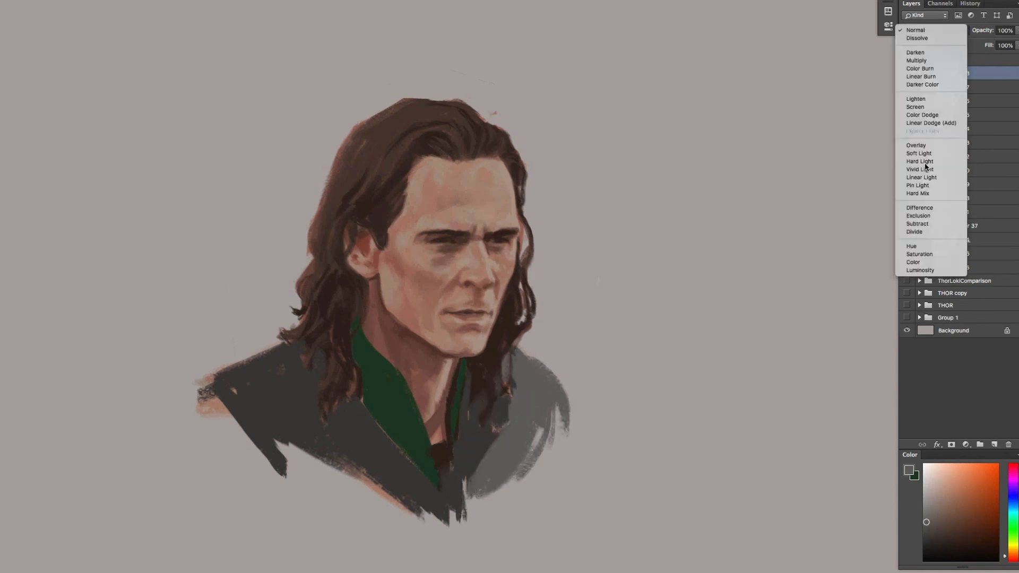
pyautogui.click(923, 248)
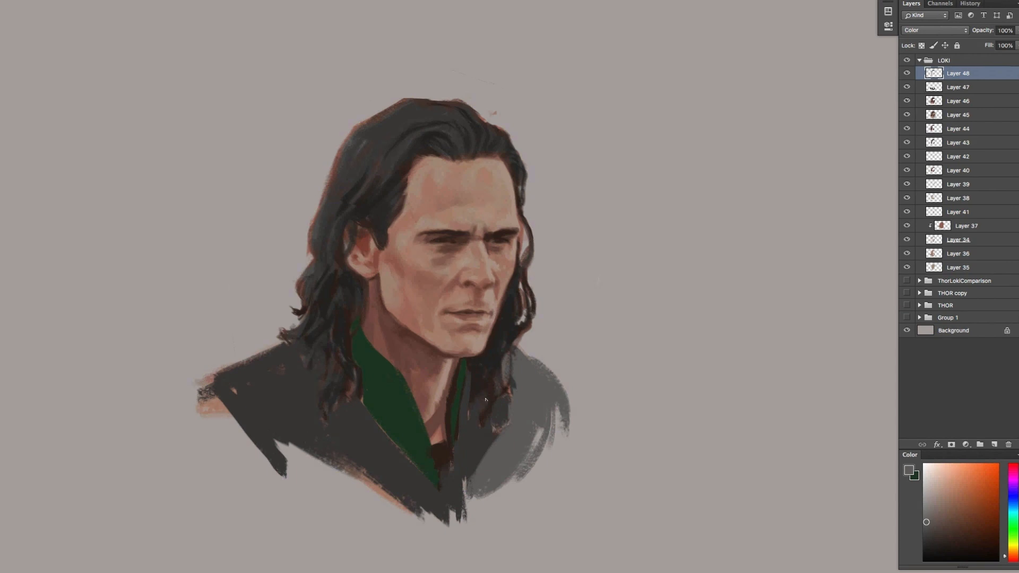
# Paint near-black strands down the back of the hair on a new normal layer
pyautogui.click(935, 537)
pyautogui.click(994, 444)
pyautogui.moveTo(364, 174); pyautogui.dragTo(339, 215)
pyautogui.click(933, 551)
pyautogui.moveTo(367, 155)
pyautogui.mouseDown()
pyautogui.moveTo(321, 232)
pyautogui.moveTo(325, 262)
pyautogui.mouseUp()
pyautogui.moveTo(321, 281)
pyautogui.mouseDown()
pyautogui.moveTo(314, 243)
pyautogui.moveTo(314, 300)
pyautogui.mouseUp()
# Paint near-black strokes through the near-side curls from below the ear to the shoulder
pyautogui.moveTo(335, 288); pyautogui.dragTo(301, 339)
pyautogui.moveTo(329, 325)
pyautogui.mouseDown()
pyautogui.moveTo(314, 361)
pyautogui.moveTo(342, 380)
pyautogui.mouseUp()
pyautogui.moveTo(343, 383); pyautogui.dragTo(326, 418)
pyautogui.moveTo(352, 361); pyautogui.dragTo(344, 389)
pyautogui.moveTo(356, 373); pyautogui.dragTo(346, 405)
pyautogui.moveTo(361, 286); pyautogui.dragTo(343, 347)
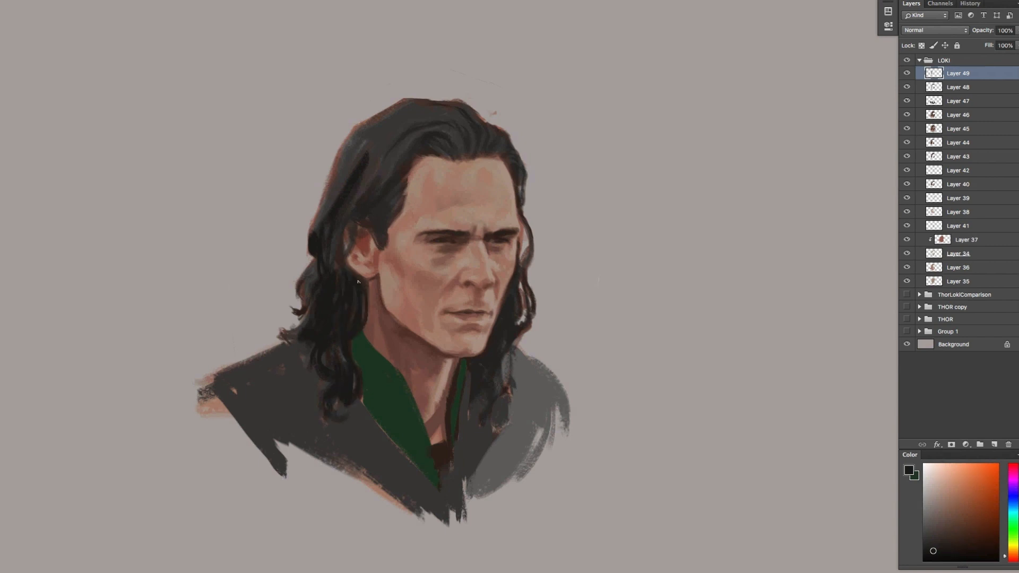
# Add near-black strands around the ear, the temple and the swept-back upper hair
pyautogui.moveTo(359, 252); pyautogui.dragTo(342, 287)
pyautogui.moveTo(353, 214); pyautogui.dragTo(339, 225)
pyautogui.moveTo(394, 186); pyautogui.dragTo(381, 222)
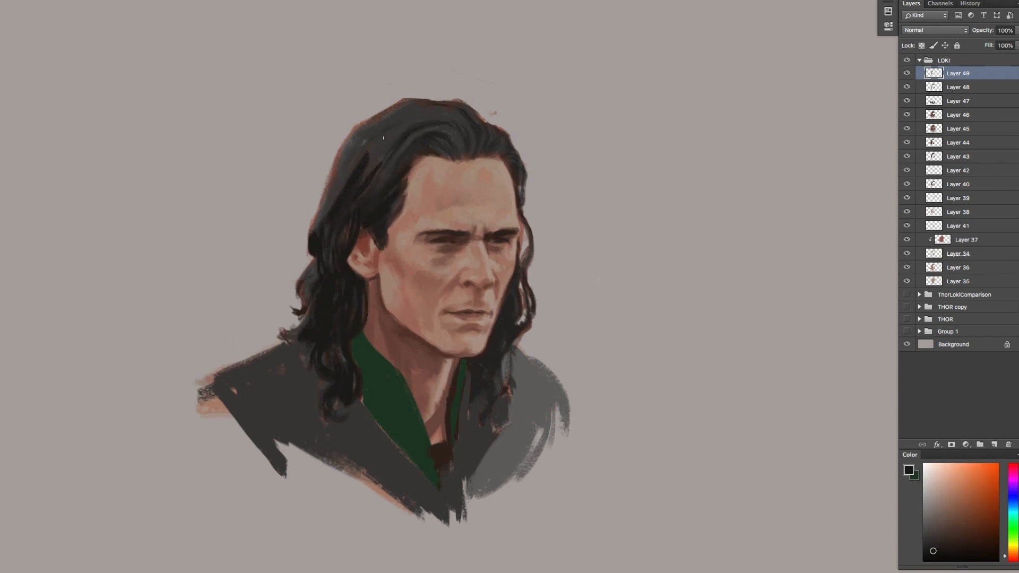
pyautogui.moveTo(381, 140); pyautogui.dragTo(324, 210)
pyautogui.moveTo(346, 151); pyautogui.dragTo(315, 217)
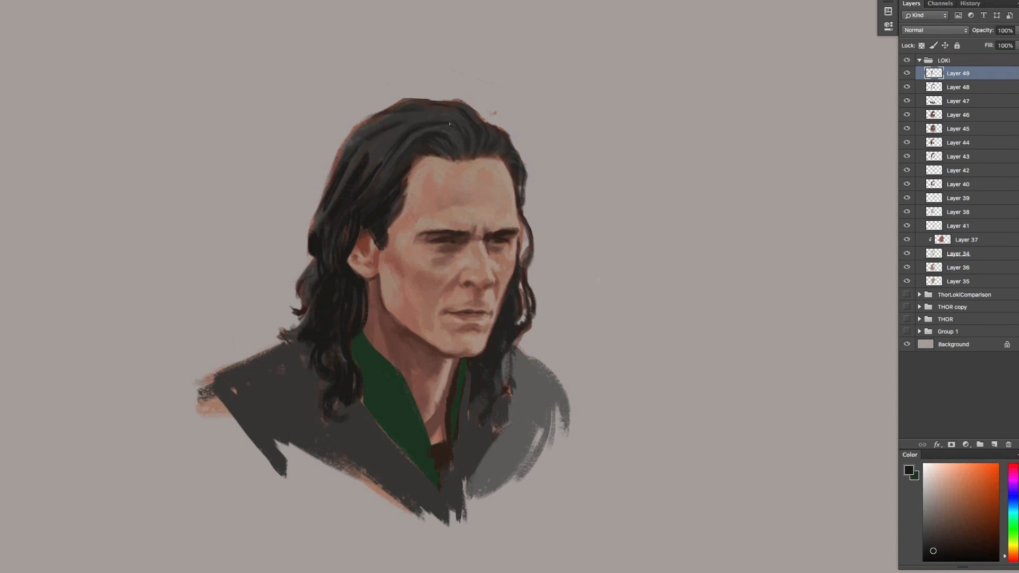
pyautogui.moveTo(420, 140); pyautogui.dragTo(393, 176)
# Add black locks over the far side of the jacket and the collar, and darken the outer curls and crown
pyautogui.moveTo(504, 336); pyautogui.dragTo(504, 390)
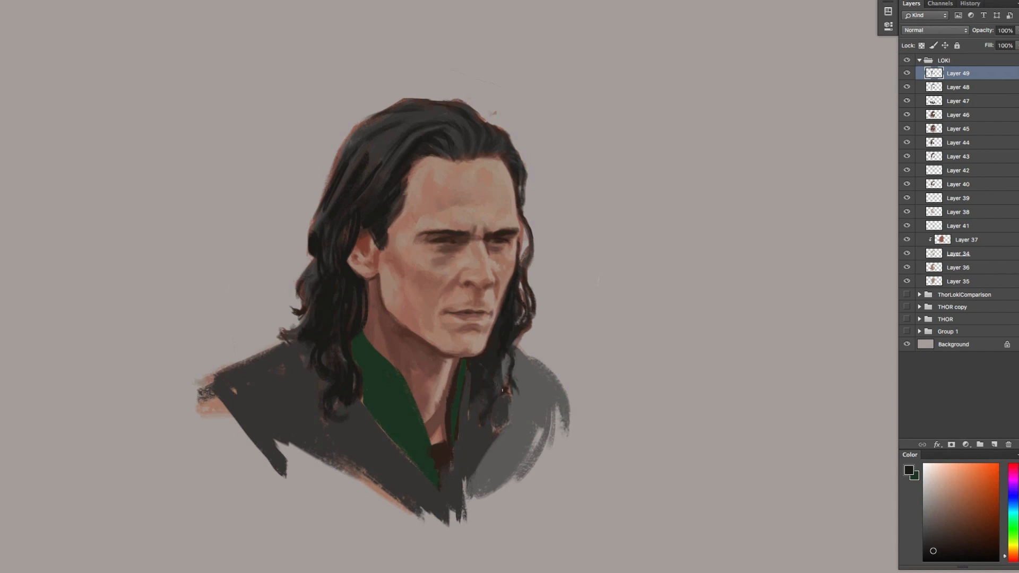
pyautogui.moveTo(502, 428); pyautogui.dragTo(480, 361)
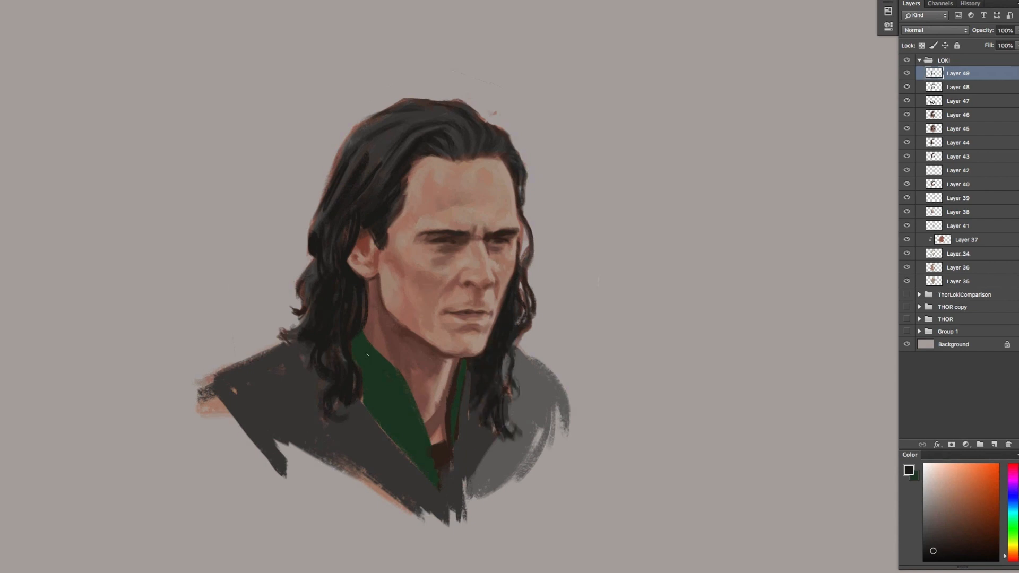
pyautogui.moveTo(366, 355); pyautogui.dragTo(349, 389)
pyautogui.moveTo(293, 317)
pyautogui.mouseDown()
pyautogui.moveTo(295, 339)
pyautogui.moveTo(321, 262)
pyautogui.mouseUp()
pyautogui.moveTo(330, 206)
pyautogui.mouseDown()
pyautogui.moveTo(398, 136)
pyautogui.moveTo(372, 199)
pyautogui.mouseUp()
pyautogui.moveTo(466, 133)
pyautogui.mouseDown()
pyautogui.moveTo(430, 150)
pyautogui.moveTo(513, 140)
pyautogui.moveTo(411, 105)
pyautogui.mouseUp()
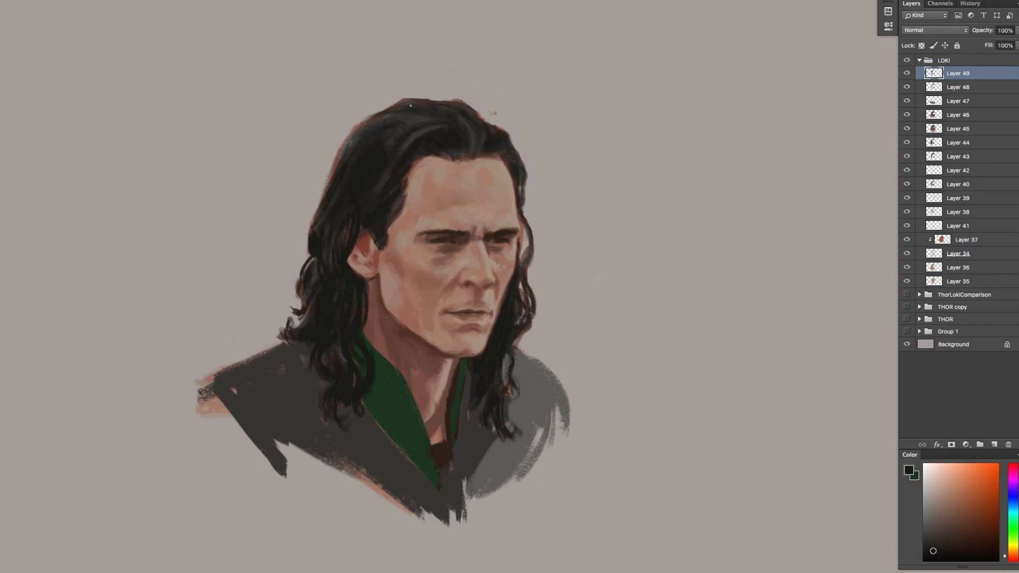
# Draw dark seams across the near shoulder and along the near lapel with a sampled dark tone
pyautogui.keyDown('alt'); pyautogui.click(456, 379); pyautogui.keyUp('alt')
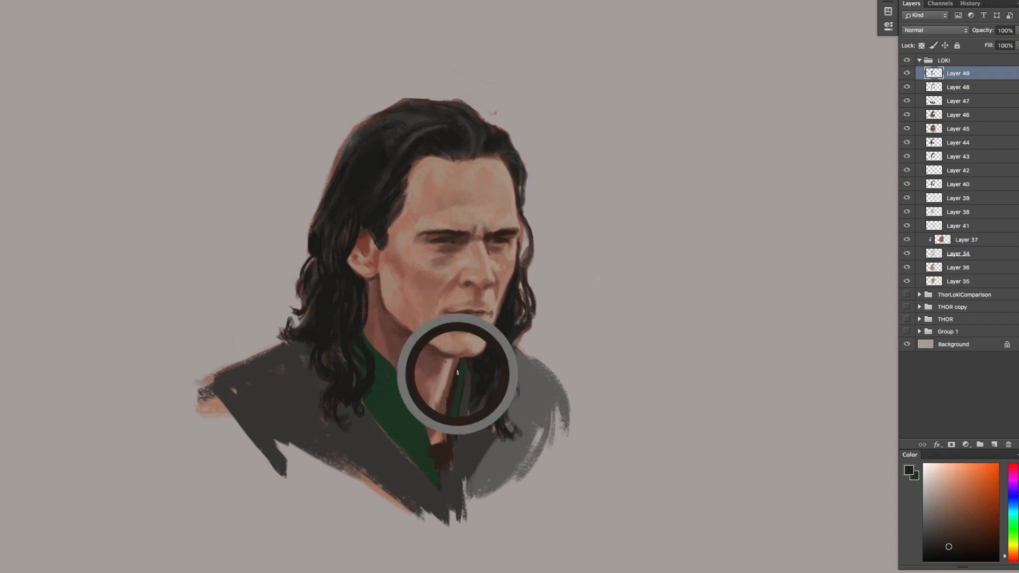
pyautogui.moveTo(290, 345); pyautogui.dragTo(311, 366)
pyautogui.moveTo(351, 413); pyautogui.dragTo(394, 470)
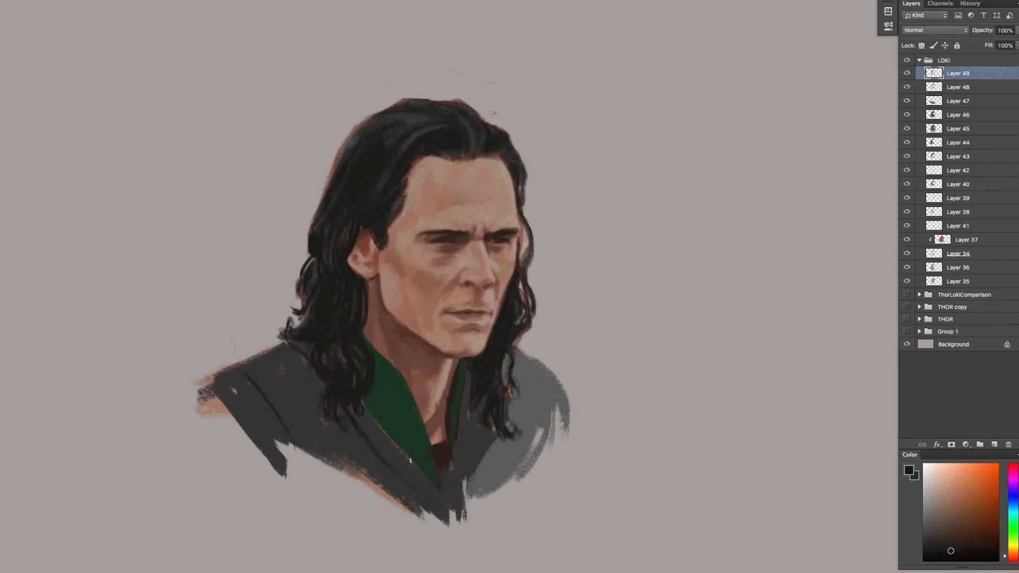
# Paint dark fold strokes down the near side of the green collar
pyautogui.moveTo(393, 391)
pyautogui.mouseDown()
pyautogui.moveTo(438, 479)
pyautogui.moveTo(417, 451)
pyautogui.mouseUp()
pyautogui.keyDown('alt'); pyautogui.click(404, 400); pyautogui.keyUp('alt')
pyautogui.hotkey('ctrl', 'z')
pyautogui.moveTo(375, 378)
pyautogui.mouseDown()
pyautogui.moveTo(382, 428)
pyautogui.moveTo(409, 464)
pyautogui.mouseUp()
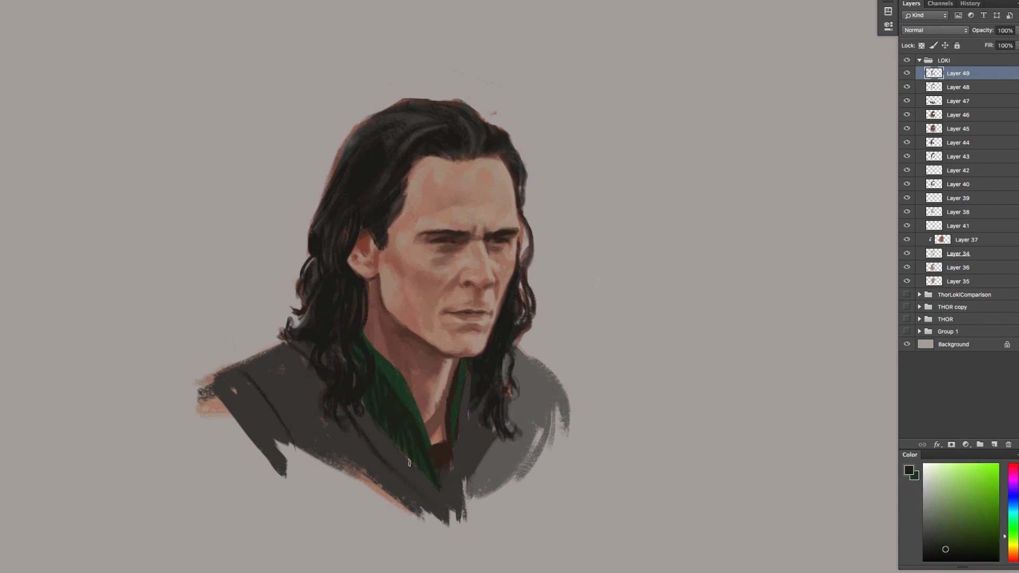
# Draw dark edges along the far collar and lapel and curved seams over the far shoulder
pyautogui.moveTo(463, 384)
pyautogui.mouseDown()
pyautogui.moveTo(455, 507)
pyautogui.moveTo(492, 457)
pyautogui.moveTo(475, 499)
pyautogui.mouseUp()
pyautogui.keyDown('alt'); pyautogui.click(482, 441); pyautogui.keyUp('alt')
pyautogui.moveTo(505, 441); pyautogui.dragTo(482, 500)
pyautogui.hotkey('ctrl', 'z')
pyautogui.moveTo(517, 358); pyautogui.dragTo(547, 446)
pyautogui.moveTo(545, 373); pyautogui.dragTo(561, 433)
# Shade the top of the near shoulder and the far lapel with grays sampled from the jacket
pyautogui.keyDown('alt'); pyautogui.click(523, 375); pyautogui.keyUp('alt')
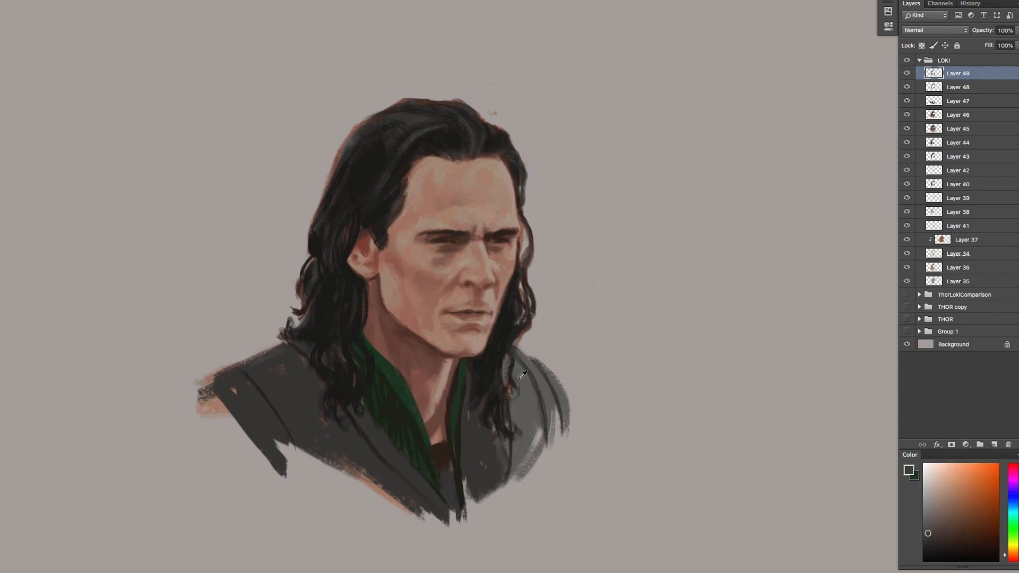
pyautogui.moveTo(281, 351); pyautogui.dragTo(233, 371)
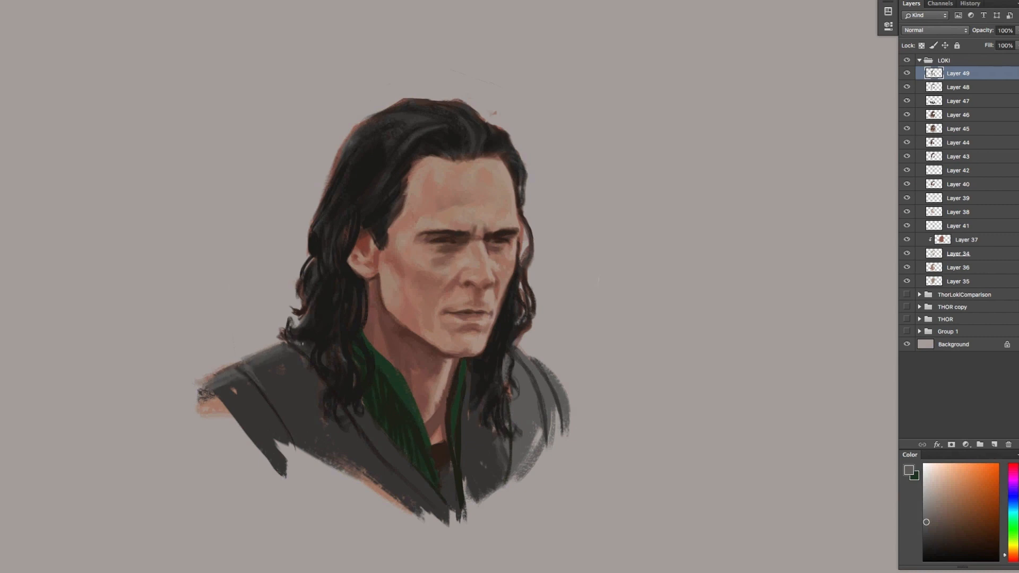
pyautogui.keyDown('alt'); pyautogui.click(482, 451); pyautogui.keyUp('alt')
pyautogui.moveTo(494, 446); pyautogui.dragTo(484, 483)
pyautogui.keyDown('alt'); pyautogui.click(488, 467); pyautogui.keyUp('alt')
pyautogui.moveTo(503, 476); pyautogui.dragTo(481, 508)
# Blend sampled gray tones across the near chest and lower shoulder edge of the jacket
pyautogui.moveTo(387, 456)
pyautogui.mouseDown()
pyautogui.moveTo(414, 488)
pyautogui.moveTo(330, 460)
pyautogui.moveTo(381, 472)
pyautogui.mouseUp()
pyautogui.moveTo(322, 387); pyautogui.dragTo(271, 437)
pyautogui.moveTo(330, 399)
pyautogui.mouseDown()
pyautogui.moveTo(313, 435)
pyautogui.moveTo(336, 446)
pyautogui.moveTo(354, 437)
pyautogui.mouseUp()
pyautogui.keyDown('alt'); pyautogui.click(311, 380); pyautogui.keyUp('alt')
pyautogui.keyDown('alt'); pyautogui.click(305, 424); pyautogui.keyUp('alt')
pyautogui.moveTo(290, 429); pyautogui.dragTo(262, 434)
pyautogui.moveTo(279, 432); pyautogui.dragTo(260, 457)
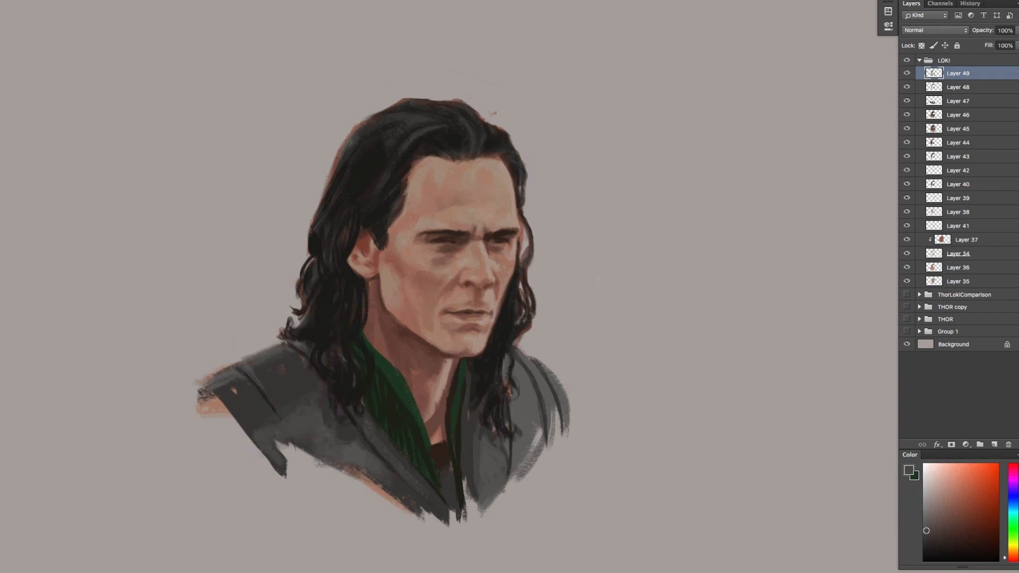
# Lasso most of the head and the near shoulder and copy the selection to a new layer
pyautogui.moveTo(508, 294); pyautogui.dragTo(531, 295)
pyautogui.moveTo(486, 74)
pyautogui.mouseDown()
pyautogui.moveTo(489, 564)
pyautogui.moveTo(528, 324)
pyautogui.mouseUp()
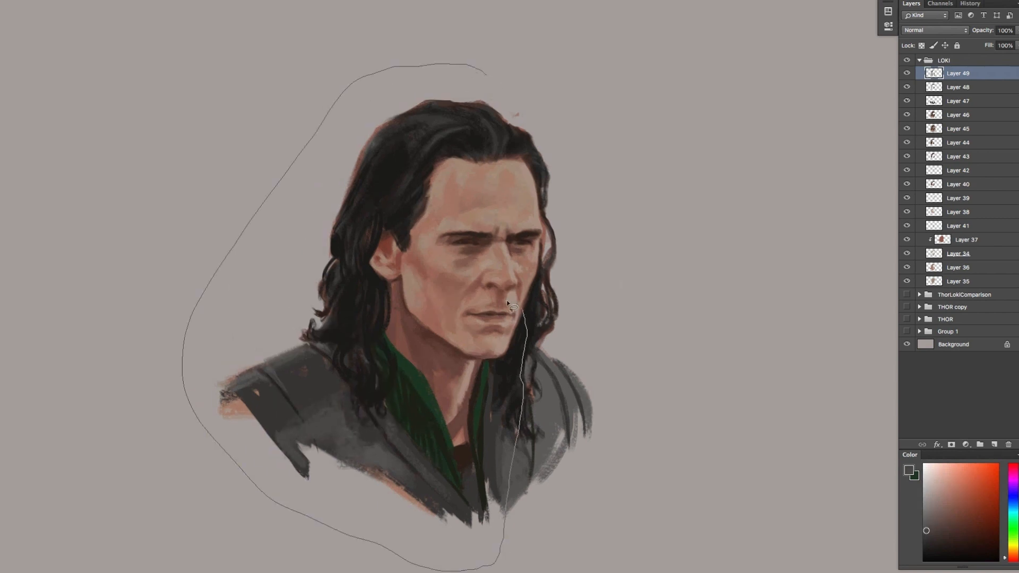
pyautogui.moveTo(499, 169); pyautogui.dragTo(510, 167)
pyautogui.hotkey('ctrl', 'j')
# Transform the copied head and near shoulder to a slightly smaller size, bringing the back of the head inward
pyautogui.hotkey('ctrl', 't')
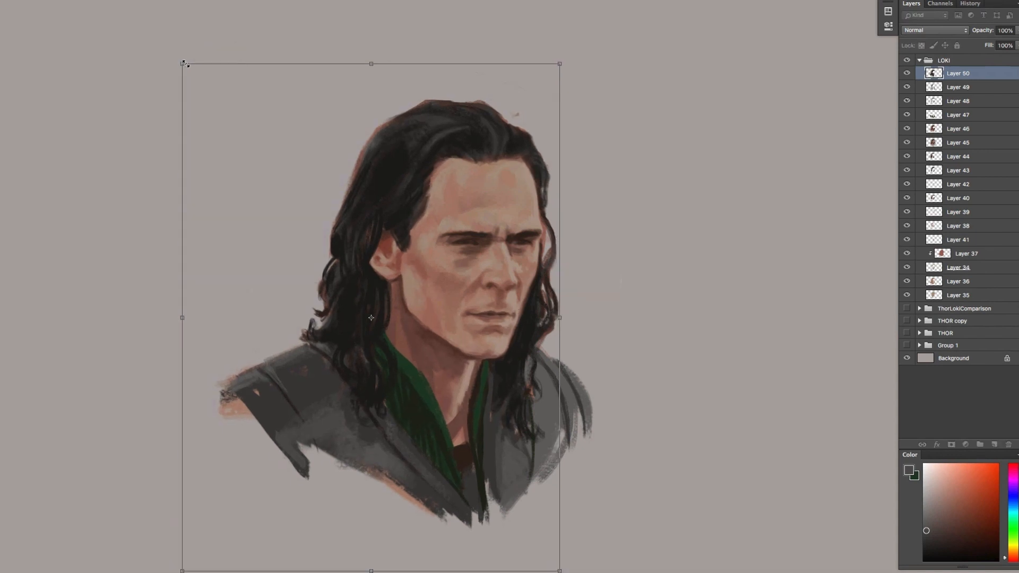
pyautogui.moveTo(188, 563); pyautogui.dragTo(196, 572)
pyautogui.moveTo(191, 64); pyautogui.dragTo(191, 72)
pyautogui.moveTo(500, 322); pyautogui.dragTo(500, 318)
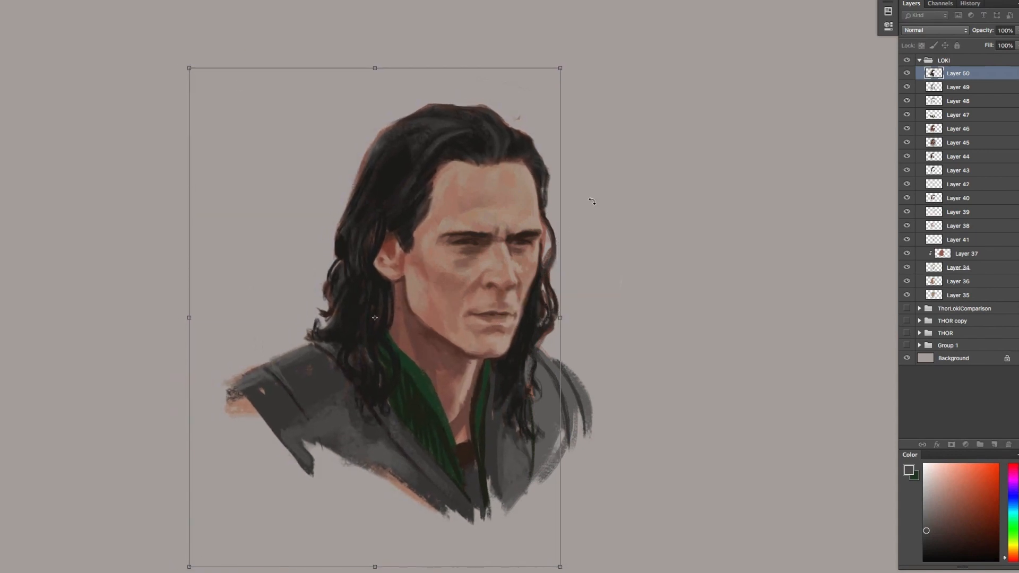
pyautogui.press('Return')
# Nudge the mouth and chin slightly upward to shorten the lower face
pyautogui.moveTo(498, 277)
pyautogui.mouseDown()
pyautogui.moveTo(449, 276)
pyautogui.moveTo(501, 277)
pyautogui.mouseUp()
pyautogui.moveTo(546, 361); pyautogui.dragTo(542, 358)
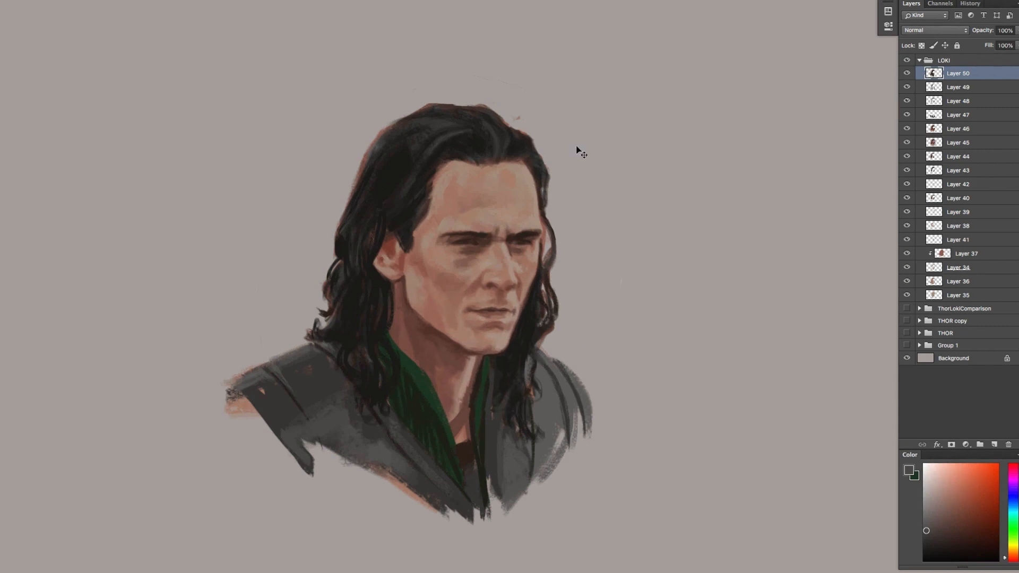
pyautogui.keyDown('alt'); pyautogui.click(534, 186); pyautogui.keyUp('alt')
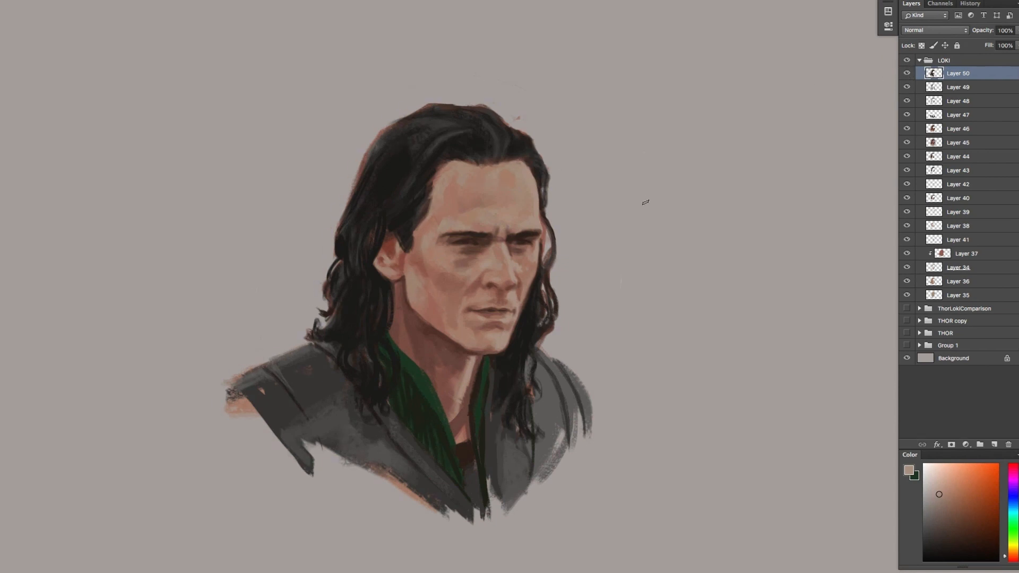
pyautogui.hotkey('ctrl', 'shift', 'alt', 'n')
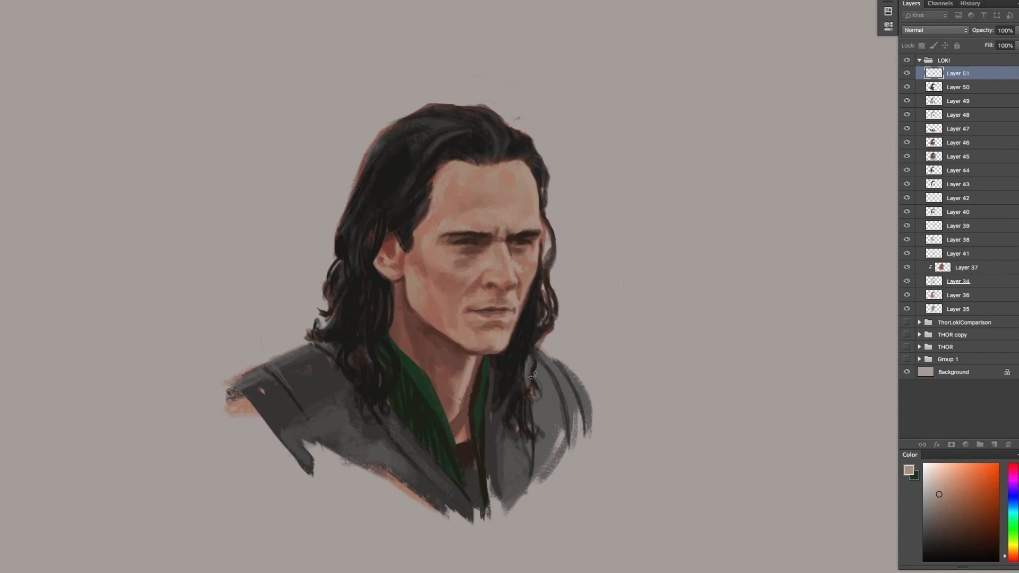
pyautogui.hotkey('ctrl', 'z')
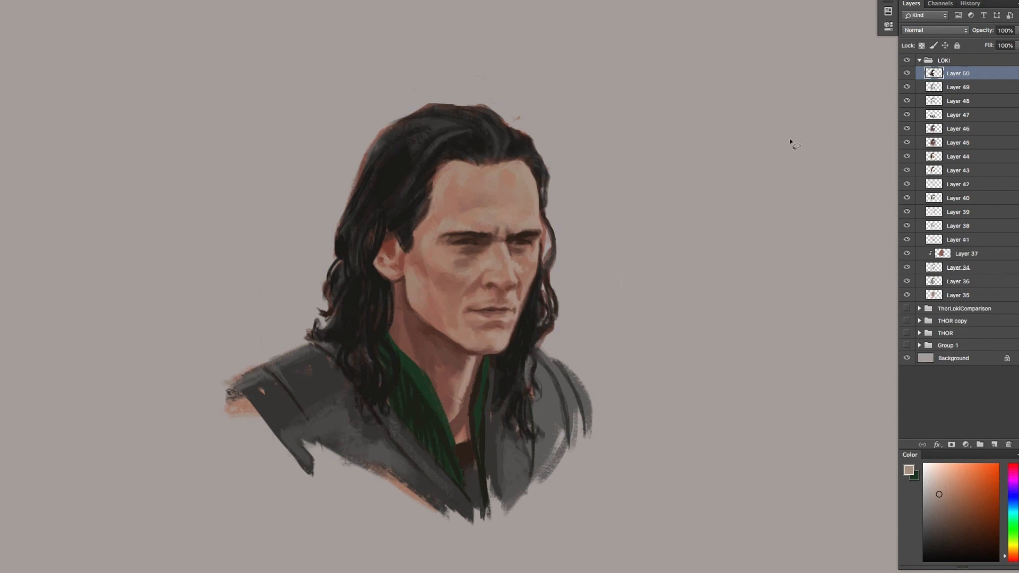
# Copy the hair at the back of the head to a new layer and warp its outline inward toward the face
pyautogui.moveTo(404, 79)
pyautogui.mouseDown()
pyautogui.moveTo(268, 282)
pyautogui.moveTo(318, 353)
pyautogui.moveTo(451, 106)
pyautogui.mouseUp()
pyautogui.hotkey('ctrl', 'shift', 'alt', 'n')
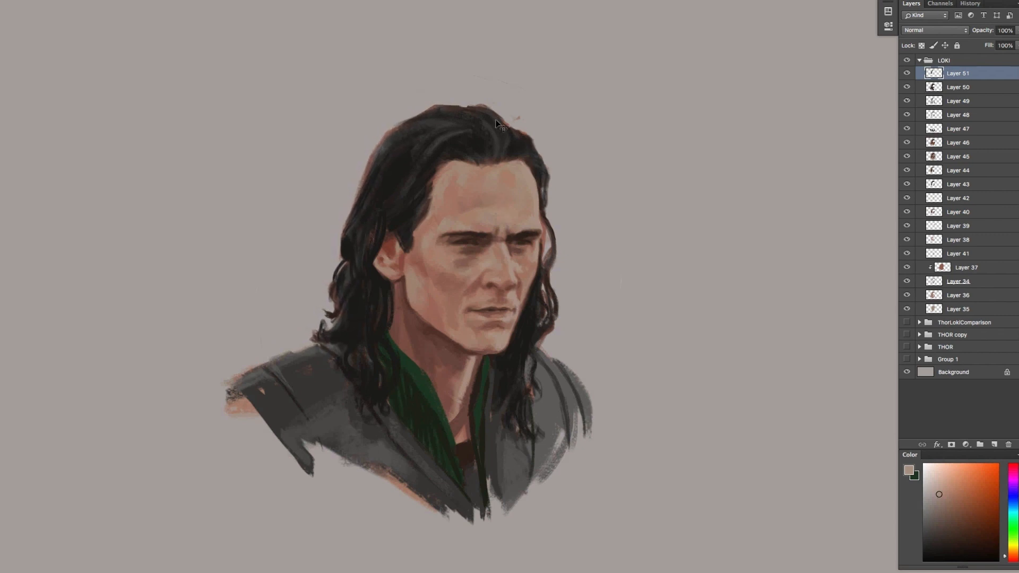
pyautogui.hotkey('ctrl', 't')
pyautogui.rightClick(391, 301)
pyautogui.click(410, 371)
pyautogui.hotkey('ctrl', 'h')
pyautogui.moveTo(342, 324); pyautogui.dragTo(327, 332)
pyautogui.moveTo(346, 234); pyautogui.dragTo(357, 238)
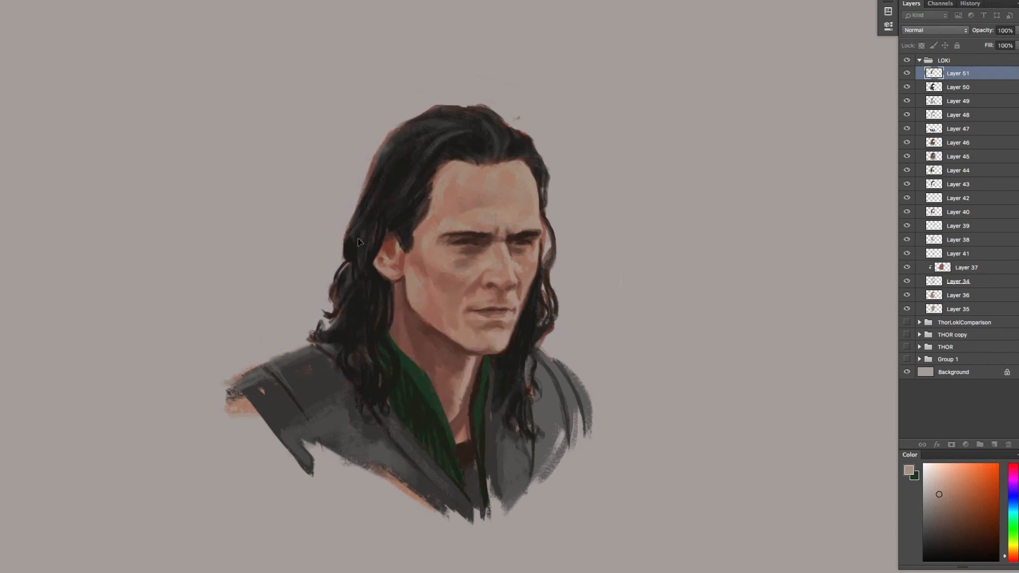
pyautogui.press('Return')
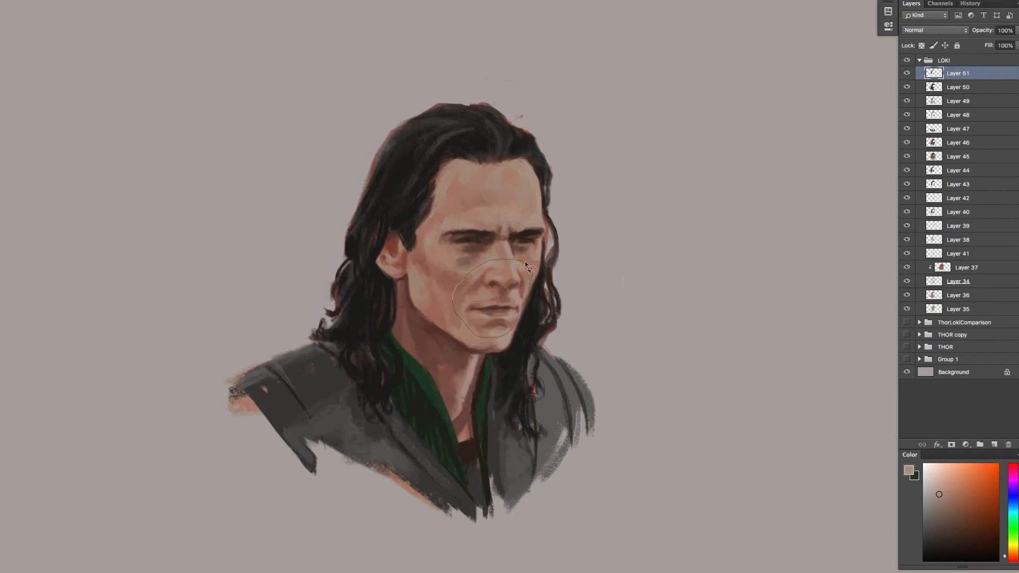
# Copy the nose and mouth area to a new layer and try copying the far edge of the forehead
pyautogui.hotkey('ctrl', 'shift', 'alt', 'n')
pyautogui.hotkey('ctrl', 'shift', 'alt', 'n')
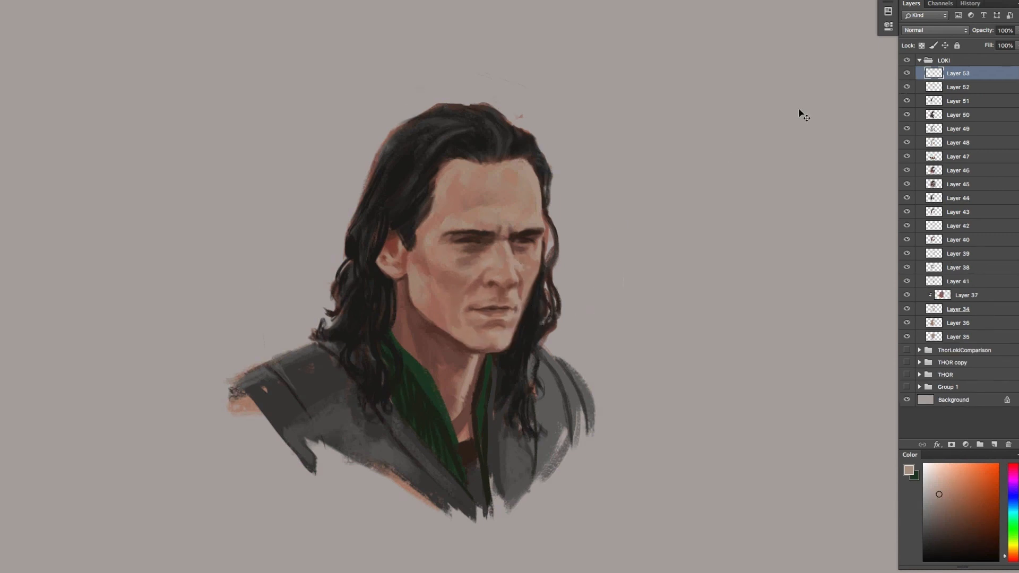
pyautogui.hotkey('ctrl', 'z')
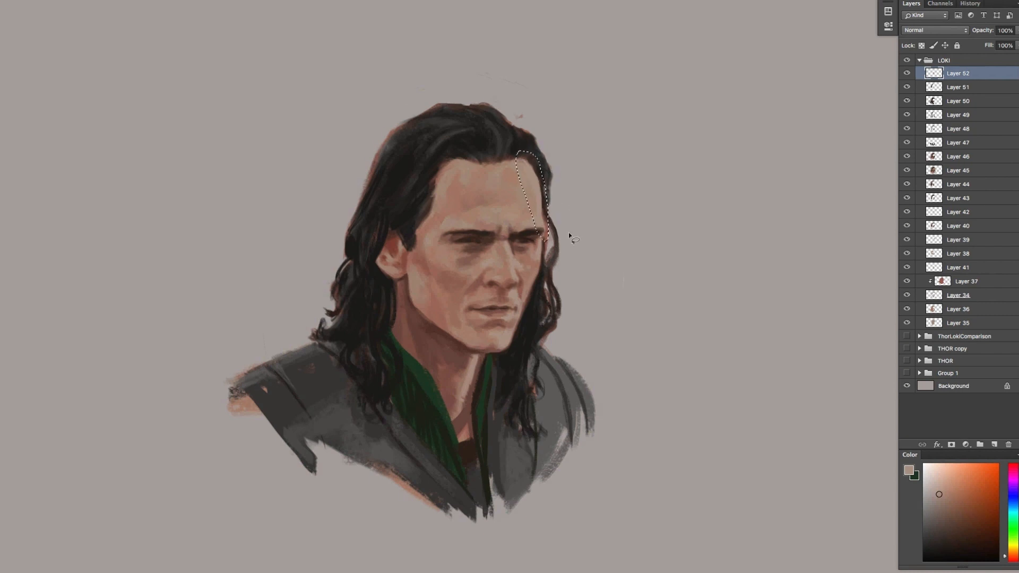
pyautogui.hotkey('ctrl', 'shift', 'alt', 'n')
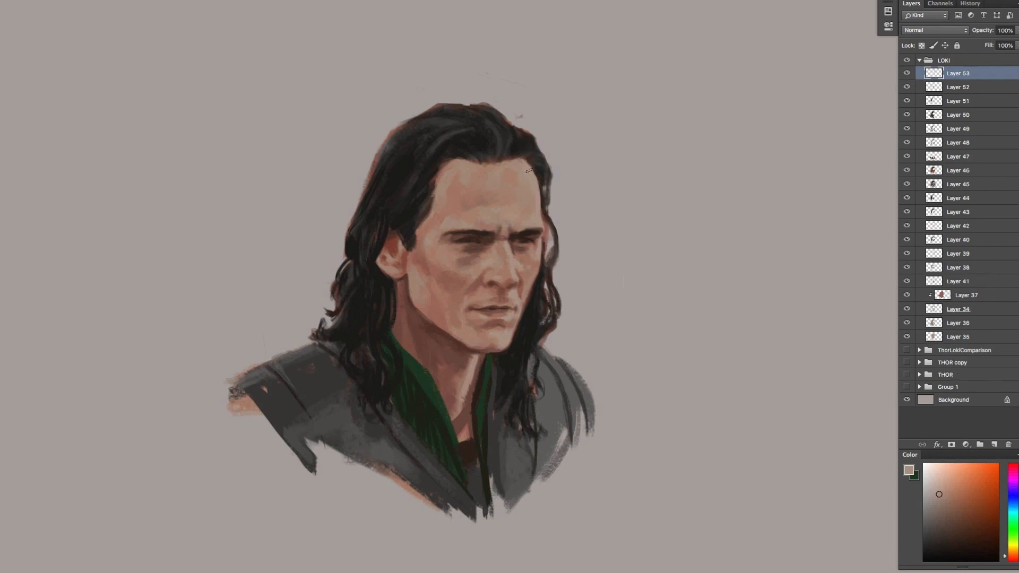
pyautogui.hotkey('ctrl', 'z')
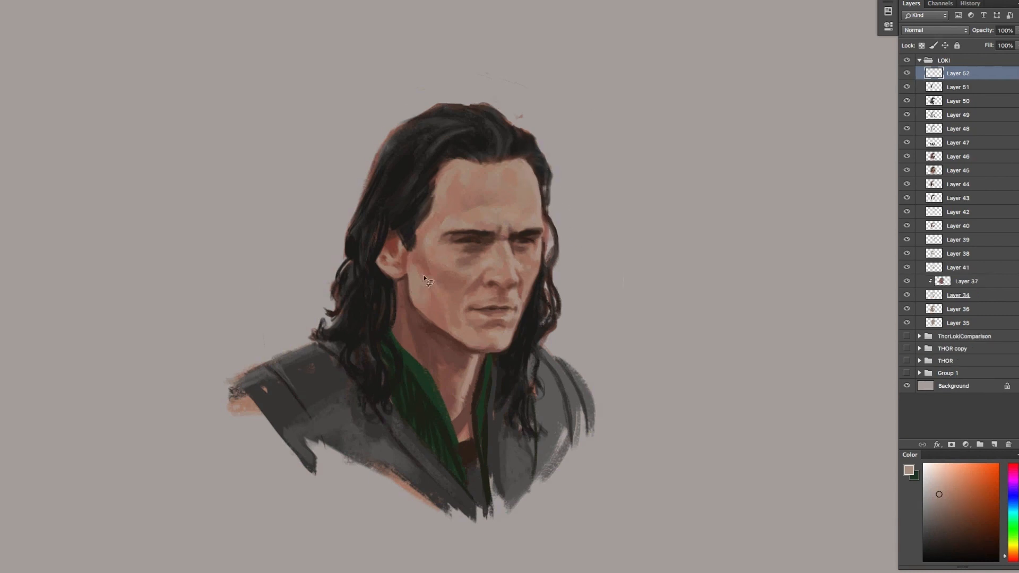
# Lasso part of the face, paste a merged copy on a new layer and nudge it slightly
pyautogui.press('l')
pyautogui.moveTo(417, 283)
pyautogui.mouseDown()
pyautogui.moveTo(360, 234)
pyautogui.moveTo(426, 134)
pyautogui.moveTo(417, 282)
pyautogui.mouseUp()
pyautogui.press('super+shift+c')
pyautogui.press('super+v')
pyautogui.press('v')
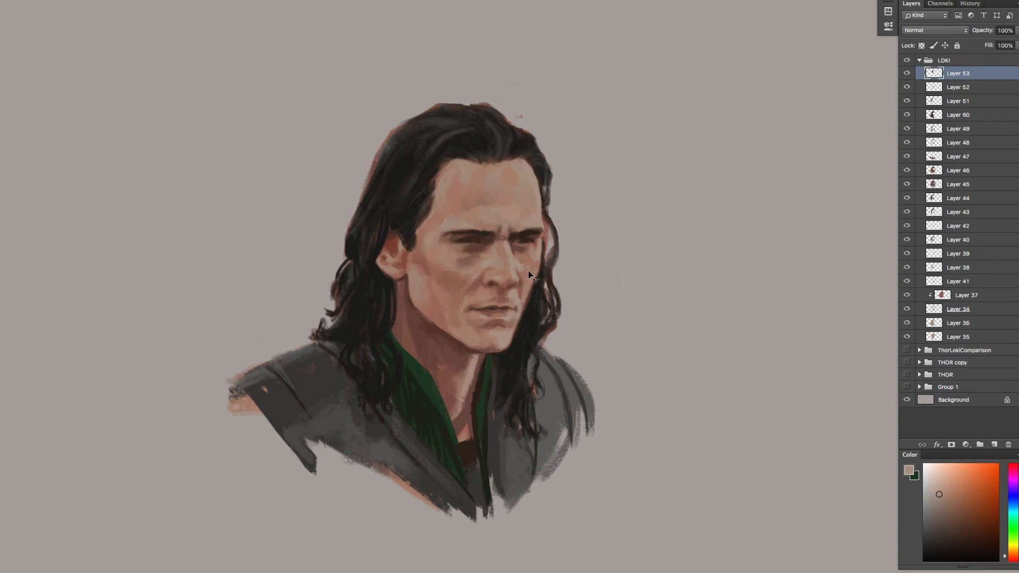
pyautogui.moveTo(665, 249); pyautogui.dragTo(663, 246)
pyautogui.moveTo(554, 270); pyautogui.dragTo(550, 271)
# Touch up the pasted piece along the near hairline, merge it down and compare the face with and without it
pyautogui.press('b')
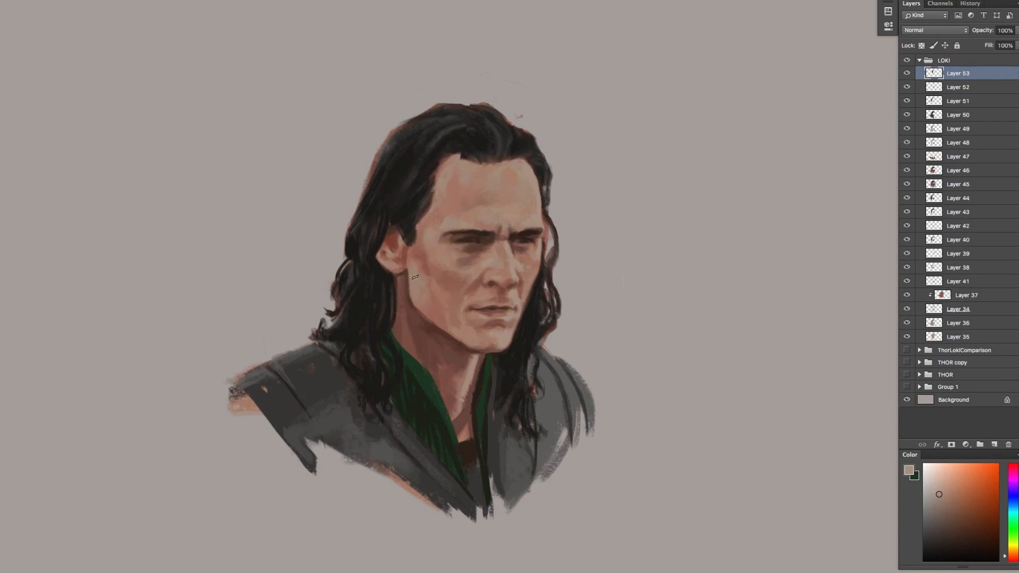
pyautogui.moveTo(436, 170)
pyautogui.mouseDown()
pyautogui.moveTo(463, 156)
pyautogui.moveTo(488, 162)
pyautogui.moveTo(452, 129)
pyautogui.moveTo(429, 157)
pyautogui.mouseUp()
pyautogui.press('super+e')
pyautogui.click(907, 74)
pyautogui.click(907, 73)
# Copy the near eye and brow to a new layer to reposition them, and try the same with the far eye
pyautogui.press('l')
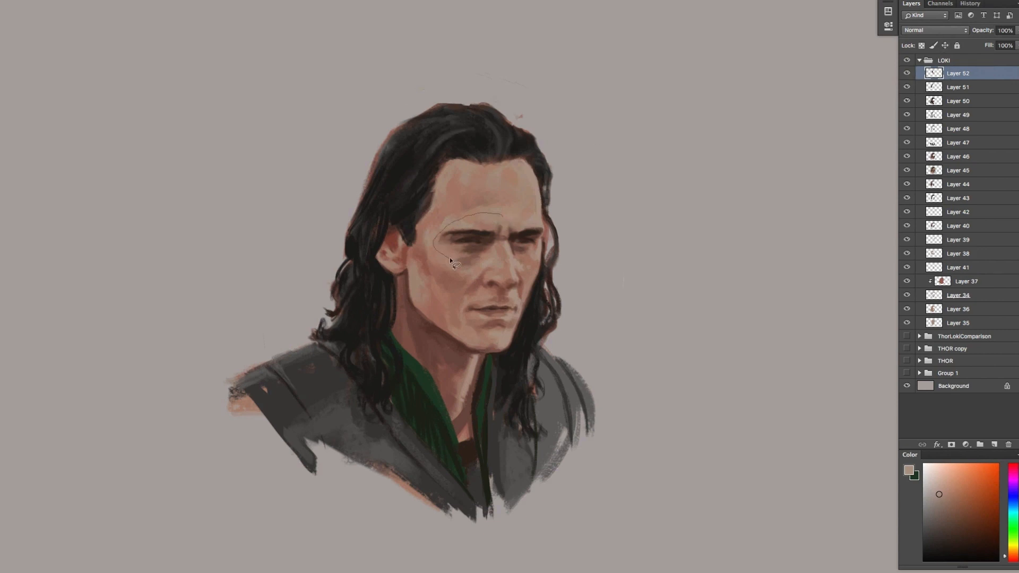
pyautogui.moveTo(450, 257)
pyautogui.mouseDown()
pyautogui.moveTo(498, 246)
pyautogui.moveTo(444, 239)
pyautogui.moveTo(478, 249)
pyautogui.mouseUp()
pyautogui.press('super+j')
pyautogui.press('v')
pyautogui.press('l')
pyautogui.press('super+j')
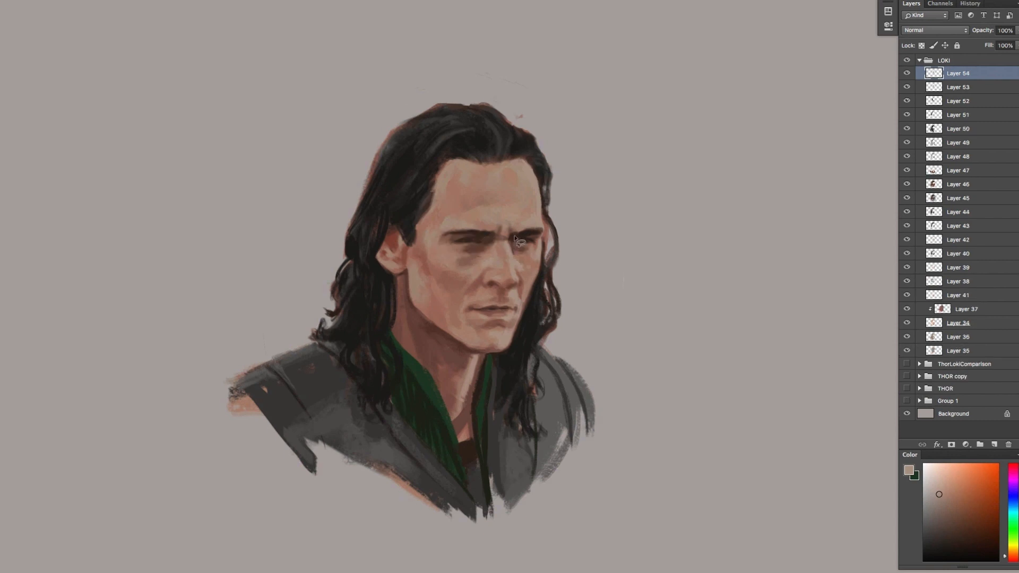
pyautogui.press('v')
pyautogui.press('Delete')
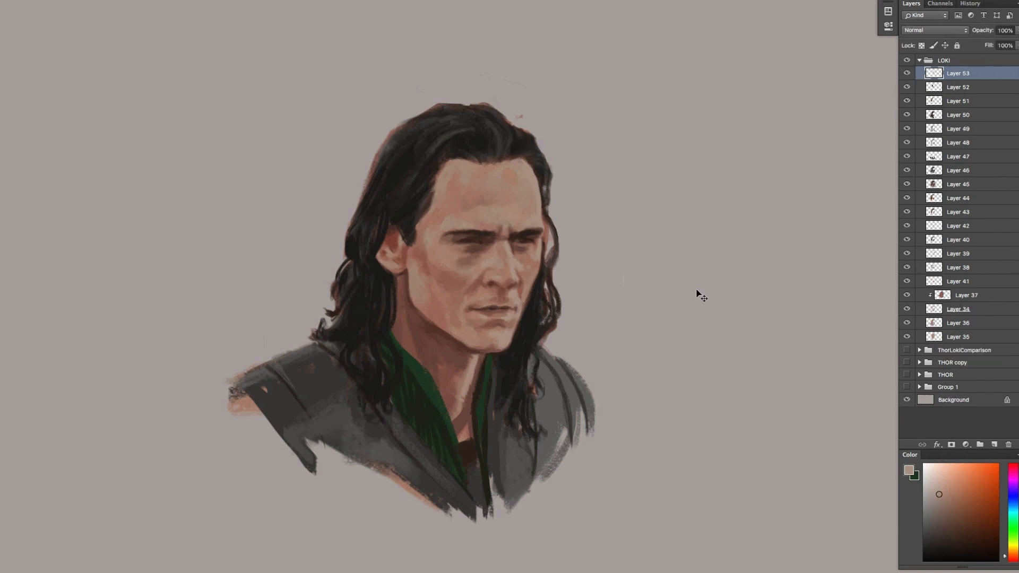
# Paste a merged copy of the near ear, shift it slightly toward the cheek and paint dark hair around its outer edge
pyautogui.press('l')
pyautogui.moveTo(392, 232)
pyautogui.mouseDown()
pyautogui.moveTo(367, 229)
pyautogui.moveTo(416, 394)
pyautogui.moveTo(413, 256)
pyautogui.moveTo(380, 266)
pyautogui.moveTo(375, 238)
pyautogui.mouseUp()
pyautogui.press('super+shift+c')
pyautogui.press('super+v')
pyautogui.press('v')
pyautogui.press('b')
pyautogui.keyDown('alt'); pyautogui.click(375, 259); pyautogui.keyUp('alt')
pyautogui.keyDown('alt'); pyautogui.click(389, 244); pyautogui.keyUp('alt')
pyautogui.keyDown('alt'); pyautogui.click(375, 239); pyautogui.keyUp('alt')
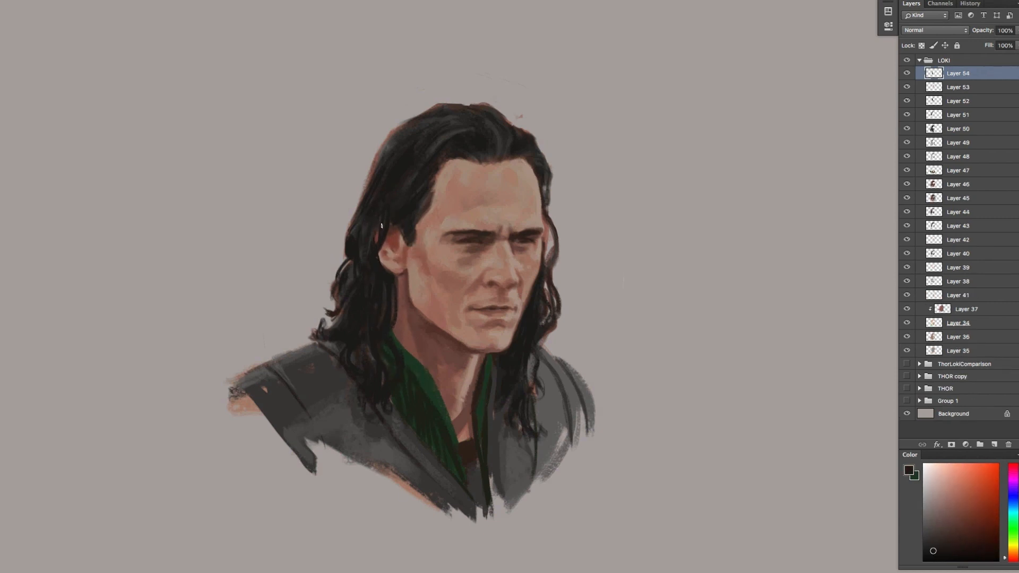
# Merge the ear and eye correction layers down and compare the portrait with and without the changes
pyautogui.click(908, 75)
pyautogui.click(908, 74)
pyautogui.press('super+e')
pyautogui.click(908, 75)
pyautogui.click(909, 75)
pyautogui.press('super+e')
pyautogui.moveTo(907, 74); pyautogui.dragTo(907, 101)
pyautogui.moveTo(907, 101); pyautogui.dragTo(907, 75)
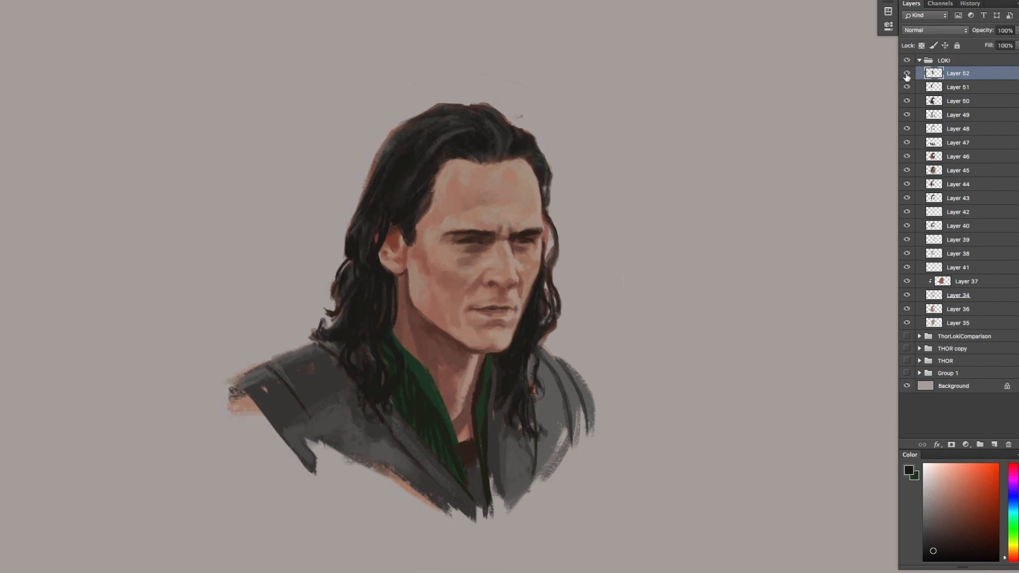
# Add a new layer and sample skin tones from the forehead for retouching
pyautogui.keyDown('alt'); pyautogui.click(535, 178); pyautogui.keyUp('alt')
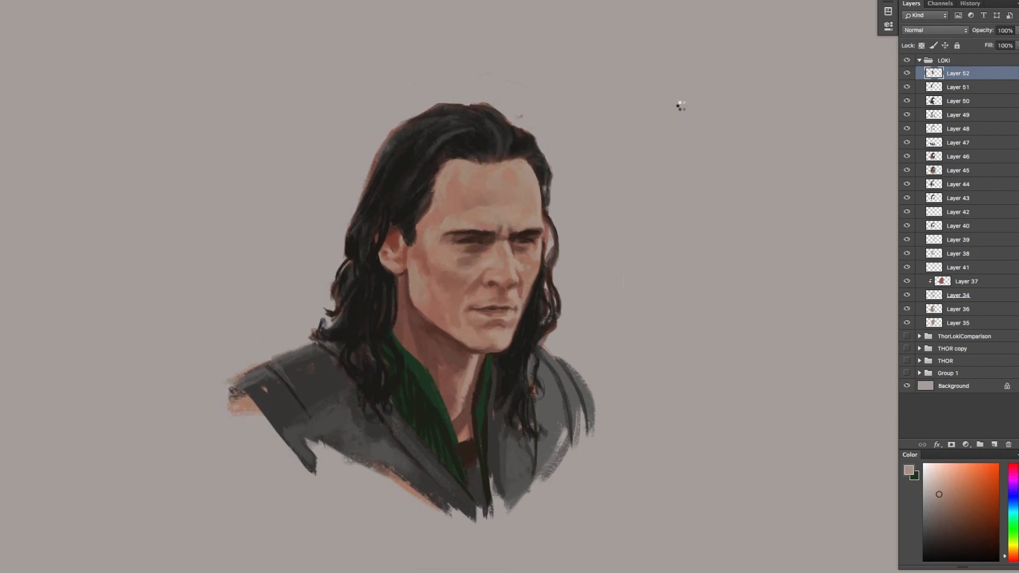
pyautogui.press('super+z')
pyautogui.keyDown('alt'); pyautogui.click(443, 211); pyautogui.keyUp('alt')
pyautogui.press('alt+shift+super+n')
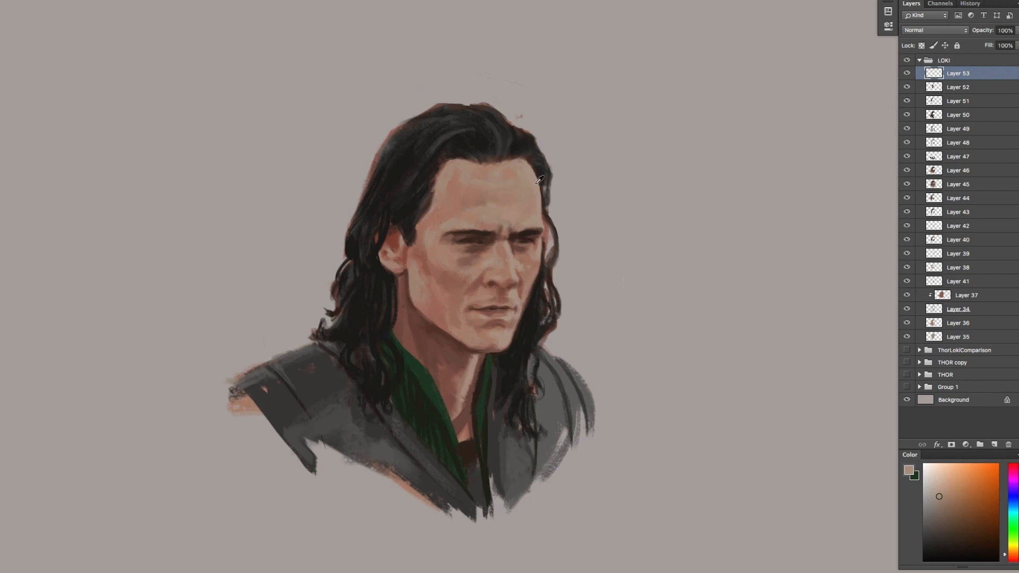
pyautogui.keyDown('alt'); pyautogui.click(540, 180); pyautogui.keyUp('alt')
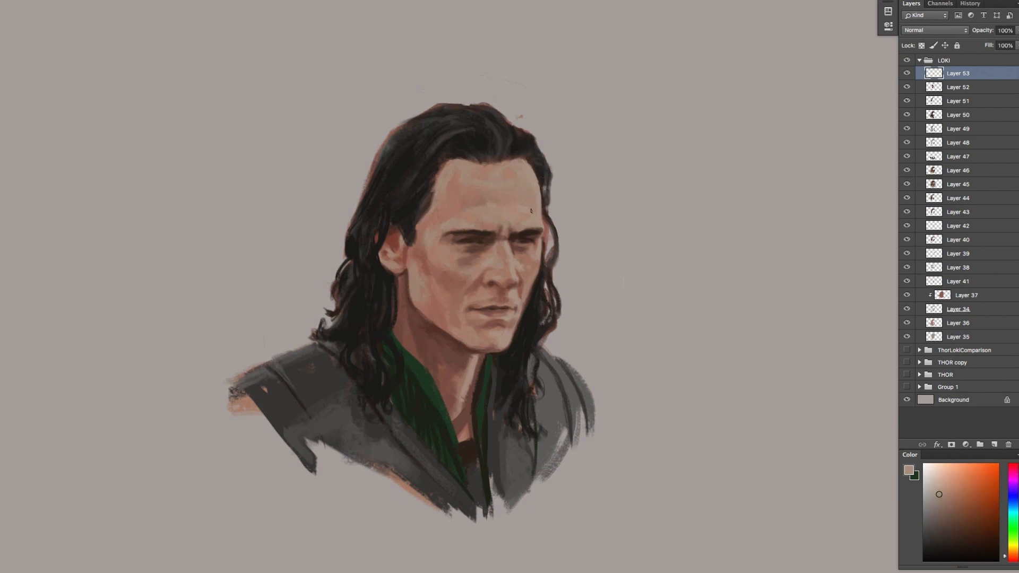
# Paint subtle frown creases and skin tones between the eyebrows and above the far brow
pyautogui.keyDown('alt'); pyautogui.click(487, 227); pyautogui.keyUp('alt')
pyautogui.keyDown('alt'); pyautogui.click(519, 224); pyautogui.keyUp('alt')
pyautogui.keyDown('alt'); pyautogui.click(537, 218); pyautogui.keyUp('alt')
pyautogui.keyDown('alt'); pyautogui.click(497, 235); pyautogui.keyUp('alt')
pyautogui.keyDown('alt'); pyautogui.click(495, 229); pyautogui.keyUp('alt')
pyautogui.keyDown('alt'); pyautogui.click(489, 231); pyautogui.keyUp('alt')
pyautogui.keyDown('alt'); pyautogui.click(530, 228); pyautogui.keyUp('alt')
pyautogui.keyDown('alt'); pyautogui.click(526, 222); pyautogui.keyUp('alt')
pyautogui.keyDown('alt'); pyautogui.click(539, 246); pyautogui.keyUp('alt')
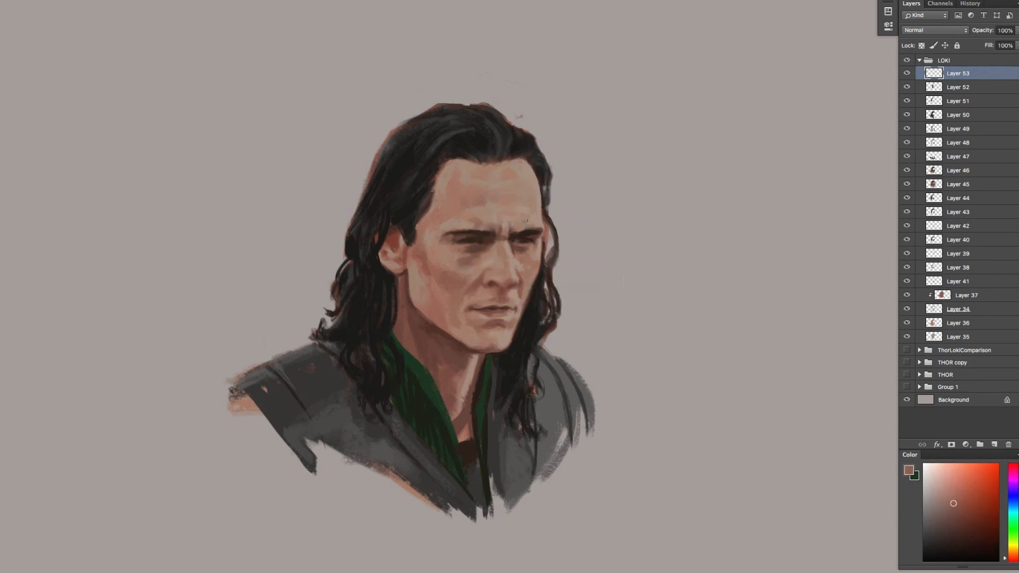
# Retouch the far edge of the forehead and the skin beneath the far eye with sampled tones
pyautogui.keyDown('alt'); pyautogui.click(541, 200); pyautogui.keyUp('alt')
pyautogui.keyDown('alt'); pyautogui.click(538, 201); pyautogui.keyUp('alt')
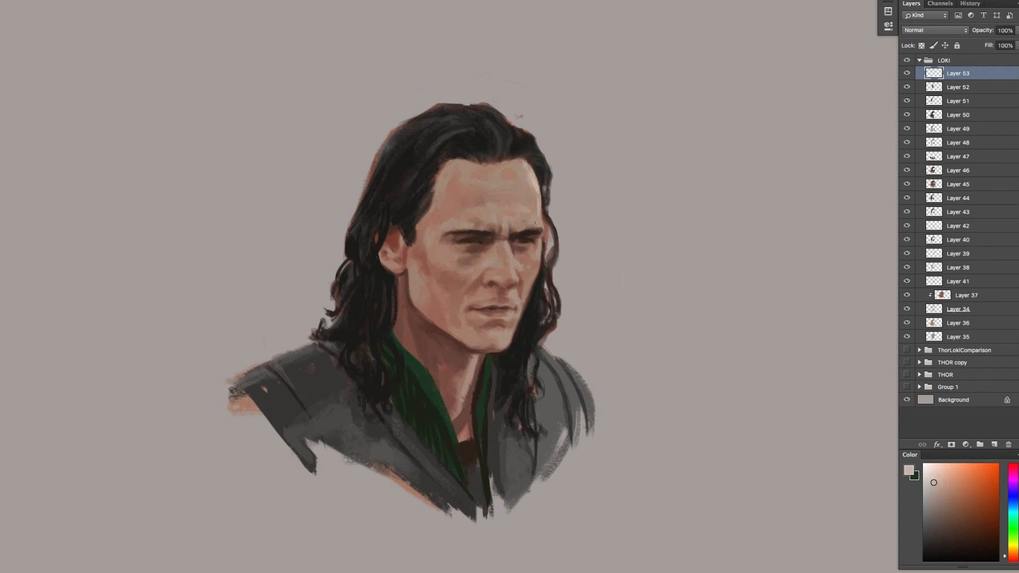
pyautogui.keyDown('alt'); pyautogui.click(532, 253); pyautogui.keyUp('alt')
pyautogui.keyDown('alt'); pyautogui.click(520, 248); pyautogui.keyUp('alt')
pyautogui.keyDown('alt'); pyautogui.click(518, 253); pyautogui.keyUp('alt')
pyautogui.keyDown('alt'); pyautogui.click(535, 186); pyautogui.keyUp('alt')
pyautogui.keyDown('alt'); pyautogui.click(510, 304); pyautogui.keyUp('alt')
pyautogui.keyDown('alt'); pyautogui.click(541, 218); pyautogui.keyUp('alt')
# Mix a pale muted skin tone and paint it on the near side of the forehead by the hairline
pyautogui.click(942, 482)
pyautogui.moveTo(453, 193)
pyautogui.mouseDown()
pyautogui.moveTo(465, 212)
pyautogui.moveTo(445, 211)
pyautogui.moveTo(454, 214)
pyautogui.moveTo(449, 171)
pyautogui.moveTo(449, 208)
pyautogui.mouseUp()
pyautogui.hotkey('ctrl', 'z')
pyautogui.keyDown('alt'); pyautogui.click(451, 198); pyautogui.keyUp('alt')
pyautogui.click(932, 489)
pyautogui.hotkey('ctrl', 'z')
pyautogui.keyDown('alt'); pyautogui.click(449, 185); pyautogui.keyUp('alt')
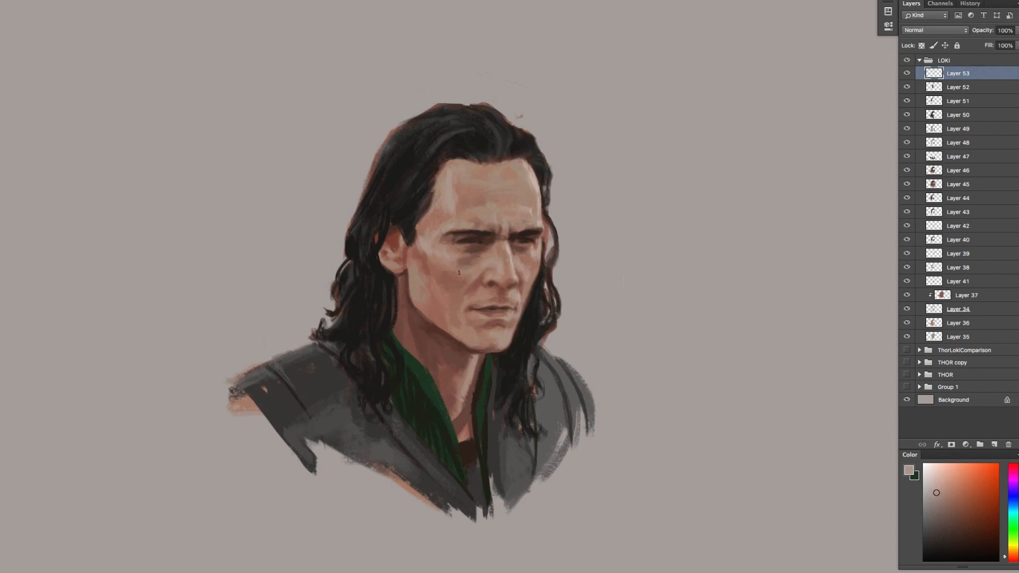
# Retouch the near cheek and jaw with skin tones sampled from the surrounding face
pyautogui.keyDown('alt'); pyautogui.click(486, 242); pyautogui.keyUp('alt')
pyautogui.keyDown('alt'); pyautogui.click(465, 266); pyautogui.keyUp('alt')
pyautogui.keyDown('alt'); pyautogui.click(458, 274); pyautogui.keyUp('alt')
pyautogui.keyDown('alt'); pyautogui.click(444, 284); pyautogui.keyUp('alt')
pyautogui.keyDown('alt'); pyautogui.click(476, 334); pyautogui.keyUp('alt')
pyautogui.keyDown('alt'); pyautogui.click(496, 323); pyautogui.keyUp('alt')
pyautogui.keyDown('alt'); pyautogui.click(439, 314); pyautogui.keyUp('alt')
# Mix a muted greyish skin tone and paint it over the near cheek in front of the ear
pyautogui.moveTo(952, 499); pyautogui.dragTo(939, 497)
pyautogui.press('super+z')
pyautogui.click(935, 503)
pyautogui.moveTo(426, 282)
pyautogui.mouseDown()
pyautogui.moveTo(429, 299)
pyautogui.moveTo(431, 265)
pyautogui.mouseUp()
pyautogui.click(934, 512)
pyautogui.press('super+z')
pyautogui.click(943, 510)
pyautogui.keyDown('alt'); pyautogui.click(424, 285); pyautogui.keyUp('alt')
pyautogui.keyDown('alt'); pyautogui.click(431, 271); pyautogui.keyUp('alt')
pyautogui.keyDown('alt'); pyautogui.click(417, 260); pyautogui.keyUp('alt')
pyautogui.keyDown('alt'); pyautogui.click(431, 266); pyautogui.keyUp('alt')
# Paint muted skin tones on the near temple and the upper forehead
pyautogui.keyDown('alt'); pyautogui.click(435, 233); pyautogui.keyUp('alt')
pyautogui.keyDown('alt'); pyautogui.click(460, 204); pyautogui.keyUp('alt')
pyautogui.keyDown('alt'); pyautogui.click(426, 240); pyautogui.keyUp('alt')
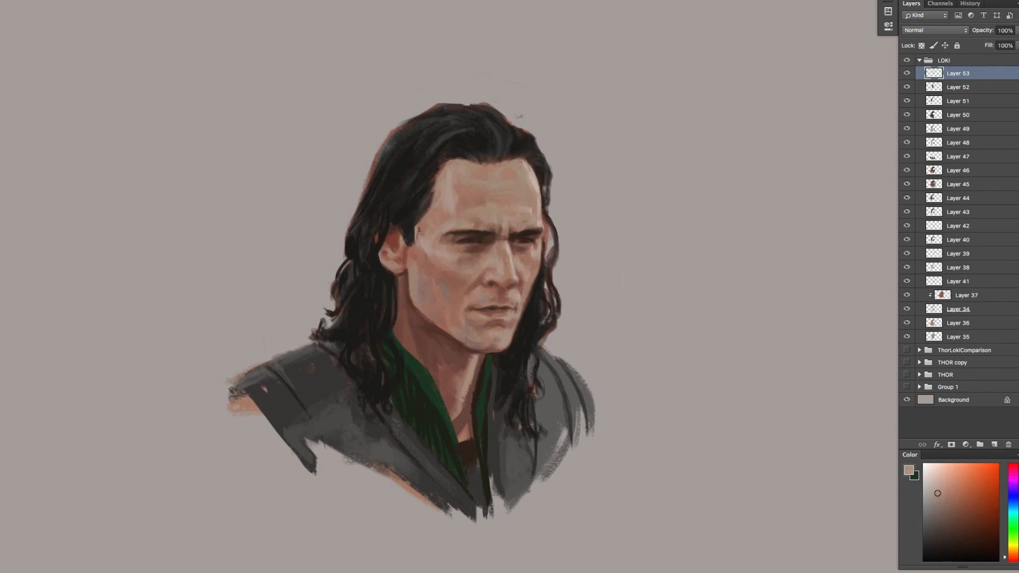
pyautogui.keyDown('alt'); pyautogui.click(519, 168); pyautogui.keyUp('alt')
pyautogui.keyDown('alt'); pyautogui.click(526, 160); pyautogui.keyUp('alt')
# Sample tones from the cheek and blend them into the near cheek, side of the forehead and hairline
pyautogui.keyDown('alt'); pyautogui.click(476, 286); pyautogui.keyUp('alt')
pyautogui.keyDown('alt'); pyautogui.click(450, 268); pyautogui.keyUp('alt')
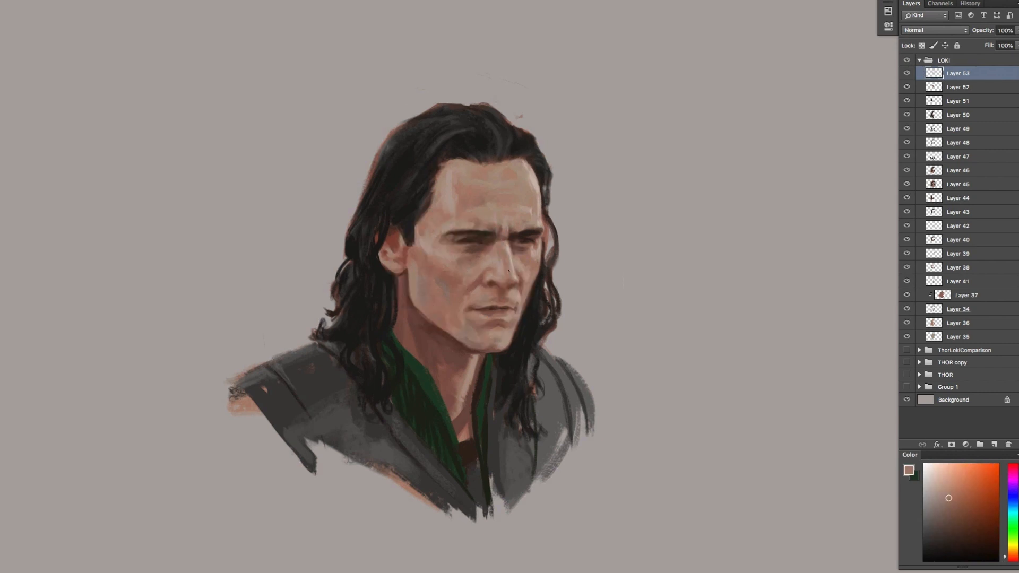
pyautogui.keyDown('alt'); pyautogui.click(425, 255); pyautogui.keyUp('alt')
pyautogui.keyDown('alt'); pyautogui.click(453, 210); pyautogui.keyUp('alt')
pyautogui.keyDown('alt'); pyautogui.click(463, 184); pyautogui.keyUp('alt')
pyautogui.keyDown('alt'); pyautogui.click(514, 171); pyautogui.keyUp('alt')
pyautogui.moveTo(506, 170); pyautogui.dragTo(517, 164)
# Refine the lips and mouth corner with a sampled reddish skin tone
pyautogui.keyDown('alt'); pyautogui.click(527, 278); pyautogui.keyUp('alt')
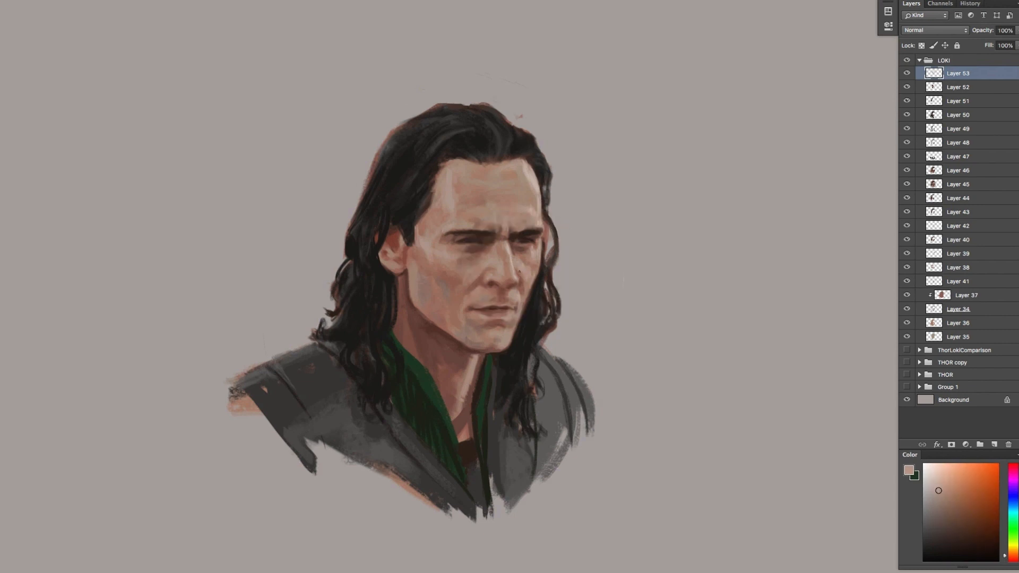
pyautogui.keyDown('alt'); pyautogui.click(494, 275); pyautogui.keyUp('alt')
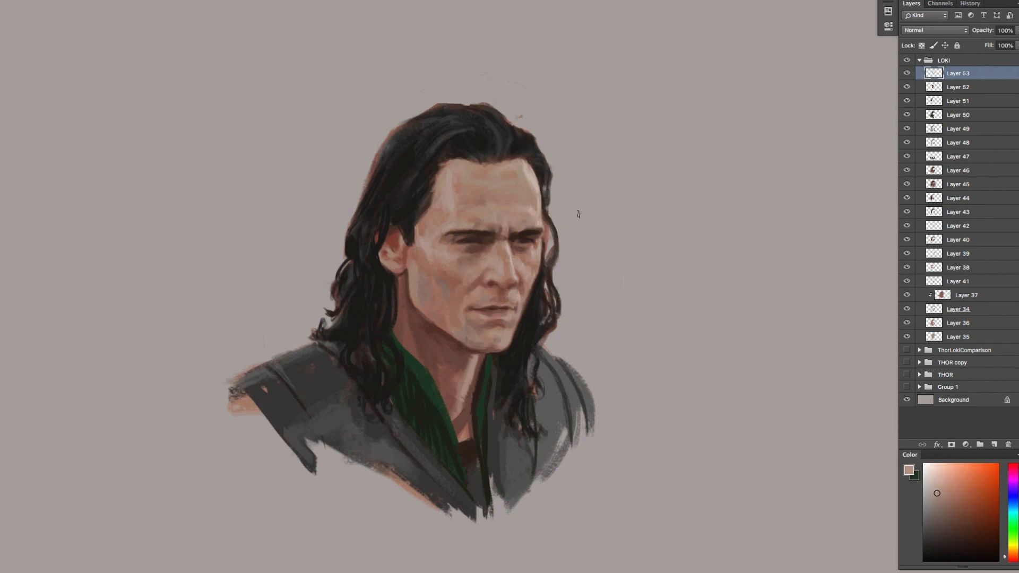
pyautogui.keyDown('alt'); pyautogui.click(474, 305); pyautogui.keyUp('alt')
pyautogui.keyDown('alt'); pyautogui.click(504, 306); pyautogui.keyUp('alt')
pyautogui.keyDown('alt'); pyautogui.click(508, 313); pyautogui.keyUp('alt')
pyautogui.keyDown('alt'); pyautogui.click(489, 312); pyautogui.keyUp('alt')
# Model the chin and the far side of the mouth with sampled skin tones
pyautogui.keyDown('alt'); pyautogui.click(502, 320); pyautogui.keyUp('alt')
pyautogui.keyDown('alt'); pyautogui.click(508, 331); pyautogui.keyUp('alt')
pyautogui.keyDown('alt'); pyautogui.click(498, 338); pyautogui.keyUp('alt')
pyautogui.keyDown('alt'); pyautogui.click(514, 321); pyautogui.keyUp('alt')
pyautogui.keyDown('alt'); pyautogui.click(516, 300); pyautogui.keyUp('alt')
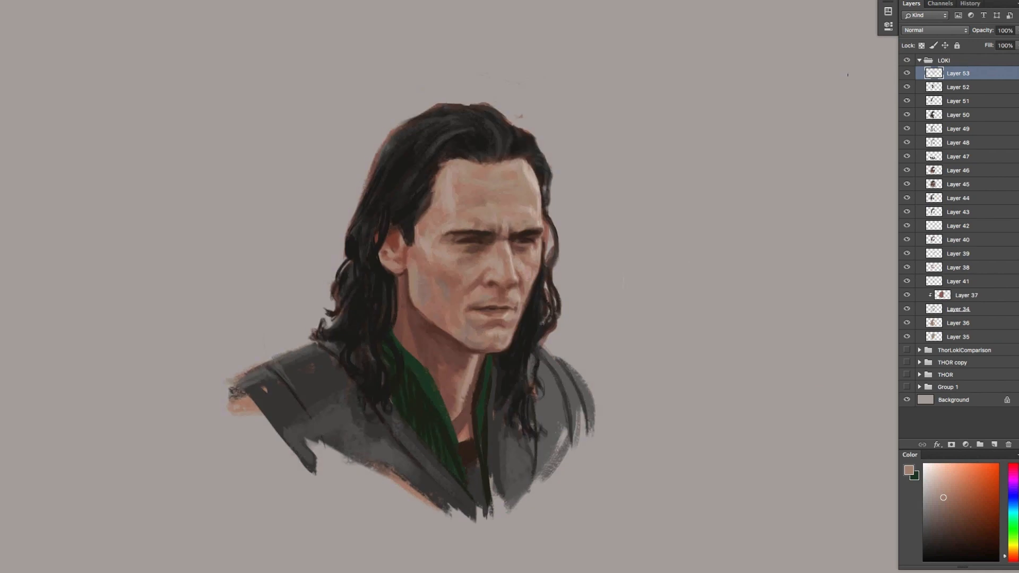
# Warp the mouth area on a new layer to reshape the lips, and compare it with the layer hidden and shown
pyautogui.hotkey('ctrl', 'shift', 'alt', 'n')
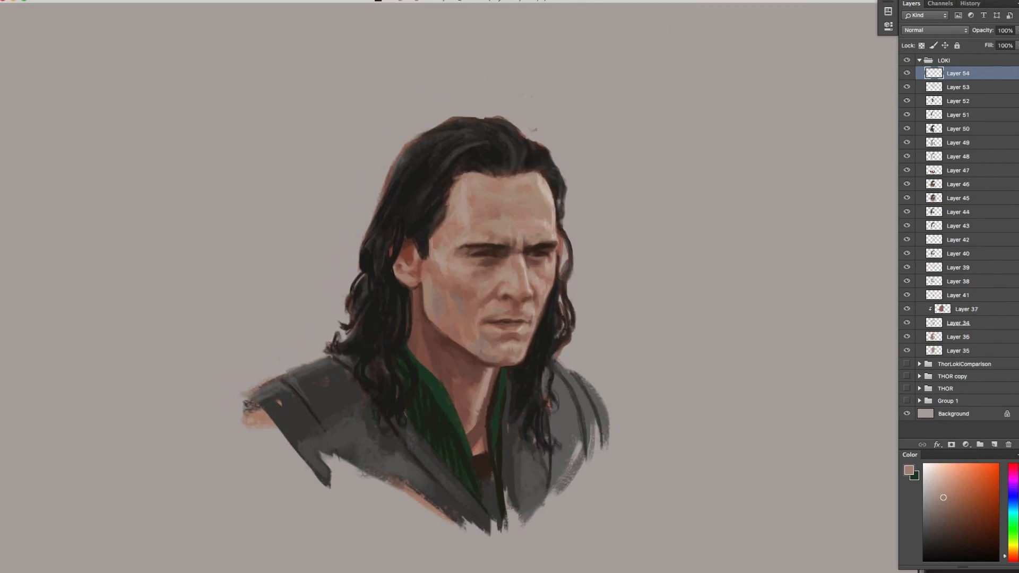
pyautogui.moveTo(496, 296)
pyautogui.mouseDown()
pyautogui.moveTo(464, 311)
pyautogui.moveTo(528, 334)
pyautogui.moveTo(501, 298)
pyautogui.mouseUp()
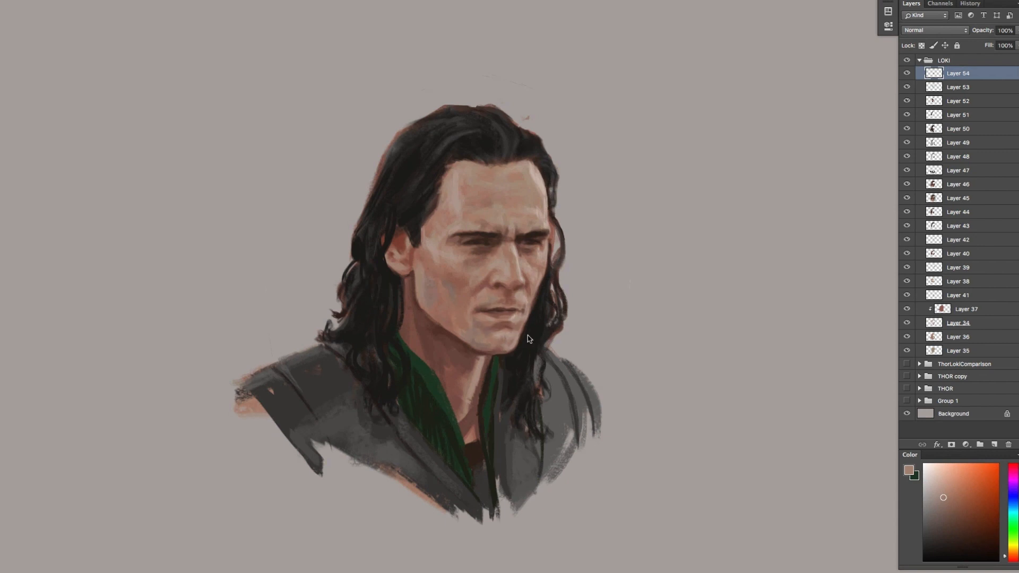
pyautogui.rightClick(530, 343)
pyautogui.click(550, 272)
pyautogui.hotkey('ctrl', 't')
pyautogui.rightClick(512, 319)
pyautogui.click(527, 390)
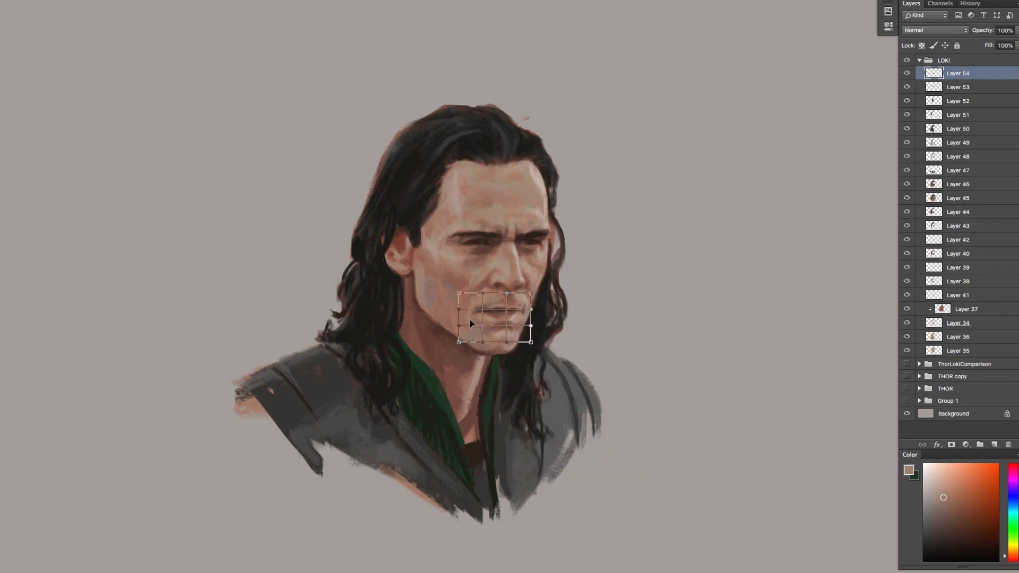
pyautogui.press('Return')
pyautogui.hotkey('ctrl', 'shift', 'x')
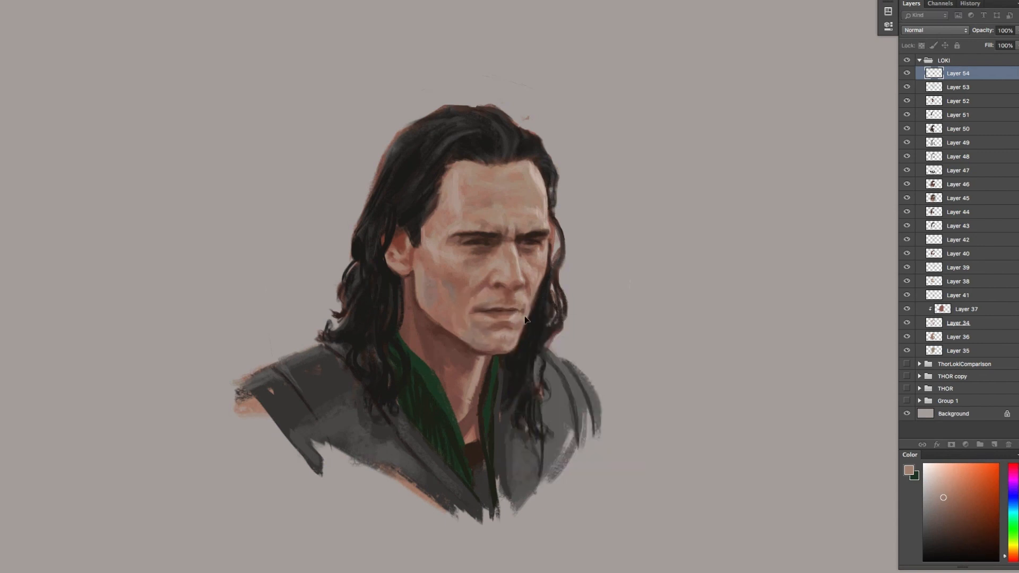
pyautogui.click(907, 74)
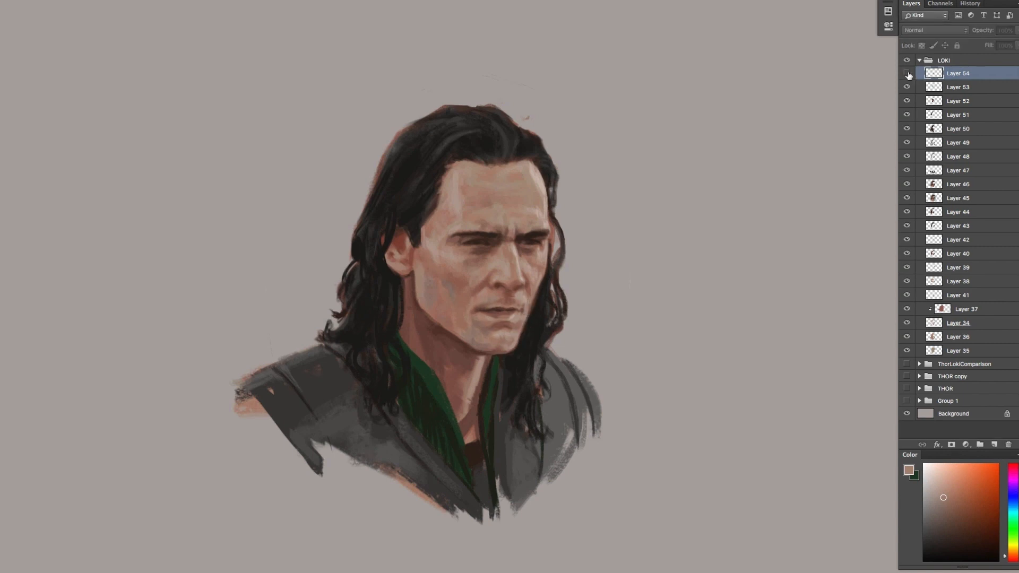
pyautogui.click(907, 73)
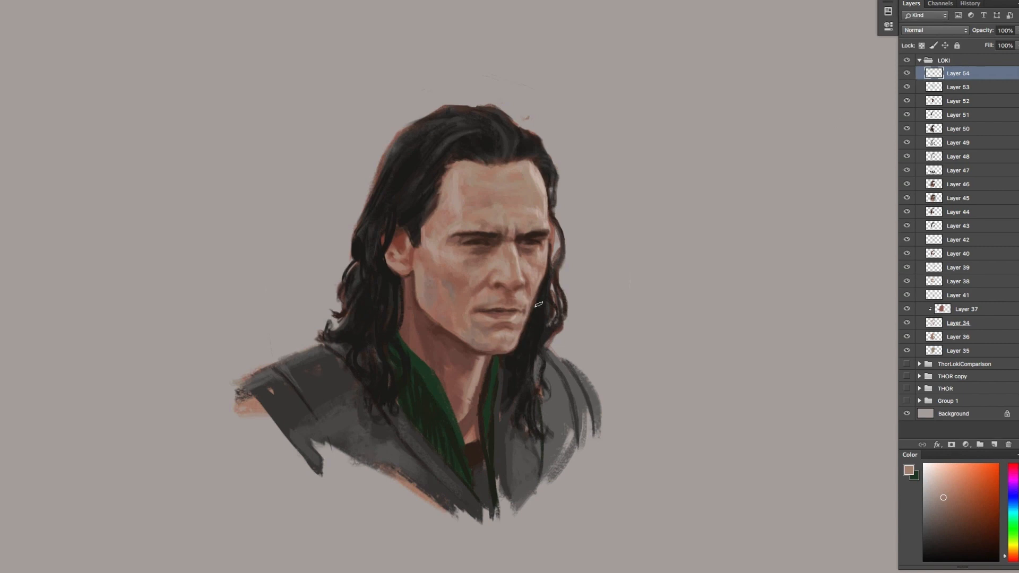
pyautogui.click(907, 74)
pyautogui.click(907, 74)
# On a new layer, paint dark reddish and hair tones around the near ear, and merge that layer down
pyautogui.hotkey('ctrl', 'alt', 'shift', 'n')
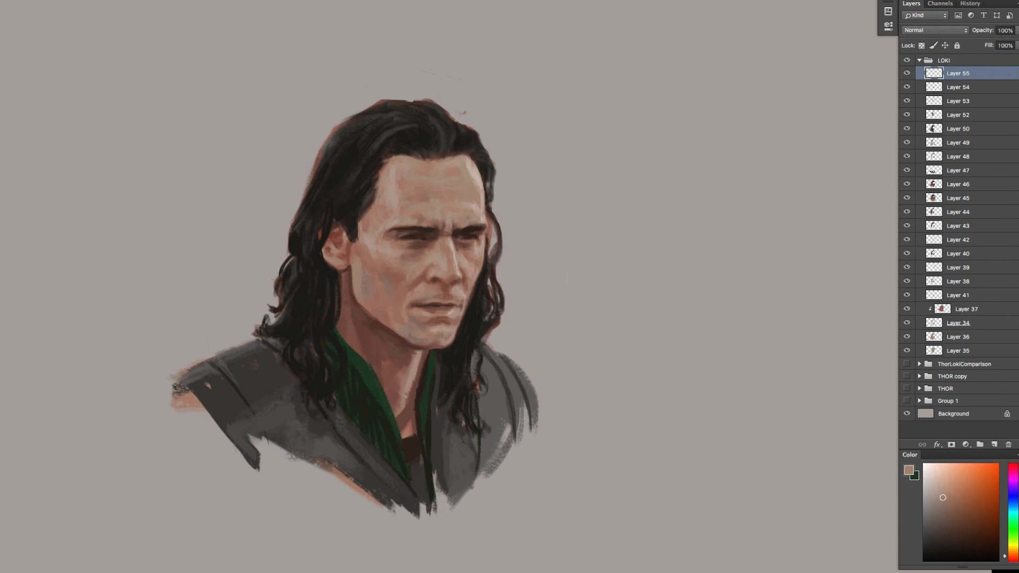
pyautogui.keyDown('alt'); pyautogui.click(321, 250); pyautogui.keyUp('alt')
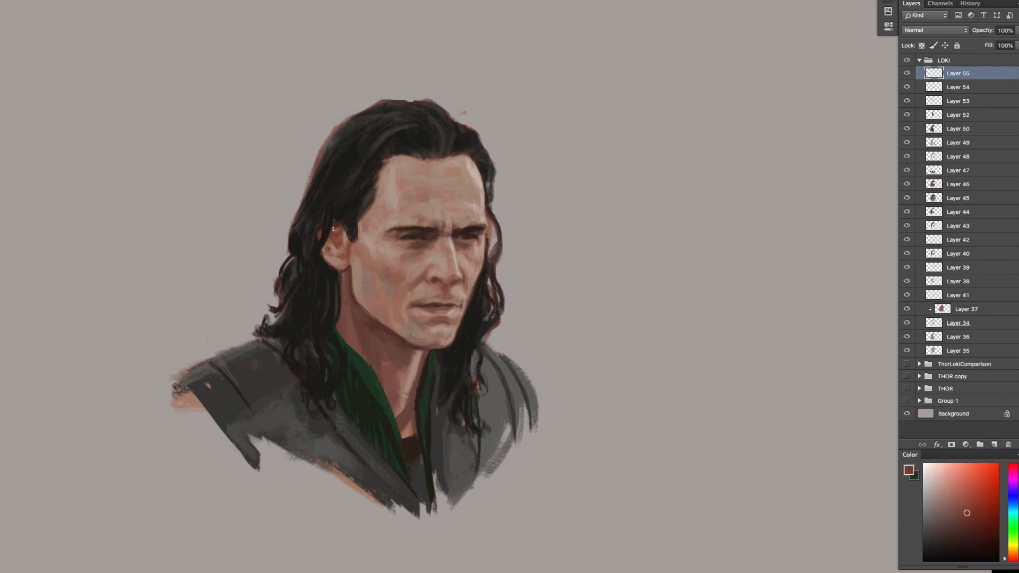
pyautogui.keyDown('alt'); pyautogui.click(325, 236); pyautogui.keyUp('alt')
pyautogui.keyDown('alt'); pyautogui.click(332, 255); pyautogui.keyUp('alt')
pyautogui.moveTo(324, 247); pyautogui.dragTo(338, 308)
pyautogui.keyDown('alt'); pyautogui.click(332, 282); pyautogui.keyUp('alt')
pyautogui.keyDown('alt'); pyautogui.click(325, 238); pyautogui.keyUp('alt')
pyautogui.keyDown('alt'); pyautogui.click(338, 218); pyautogui.keyUp('alt')
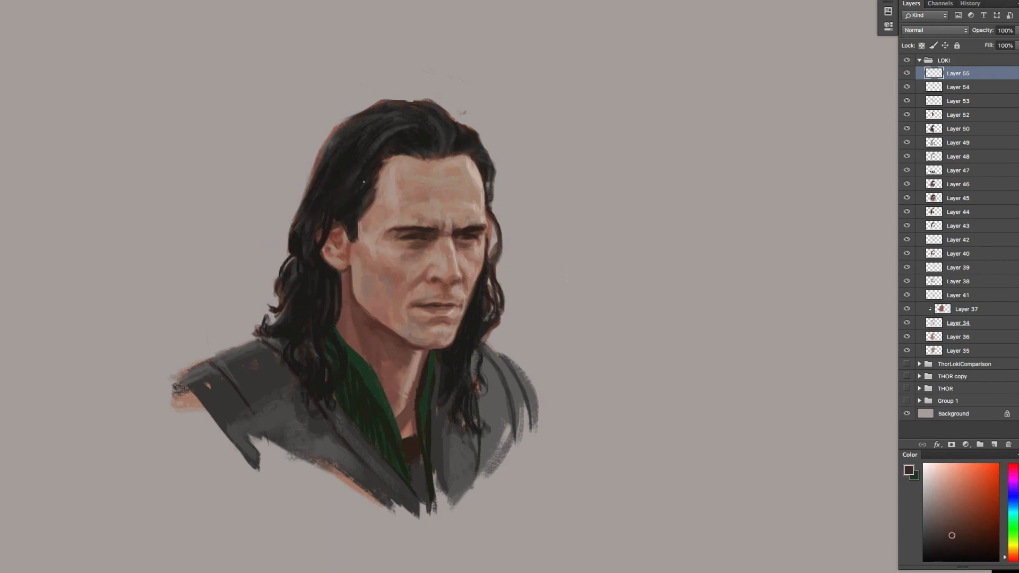
pyautogui.press('super+e')
# Add a new layer and block in a muted green backdrop beside the near side of the head
pyautogui.click(995, 446)
pyautogui.moveTo(1010, 509)
pyautogui.mouseDown()
pyautogui.moveTo(1016, 487)
pyautogui.moveTo(1010, 518)
pyautogui.mouseUp()
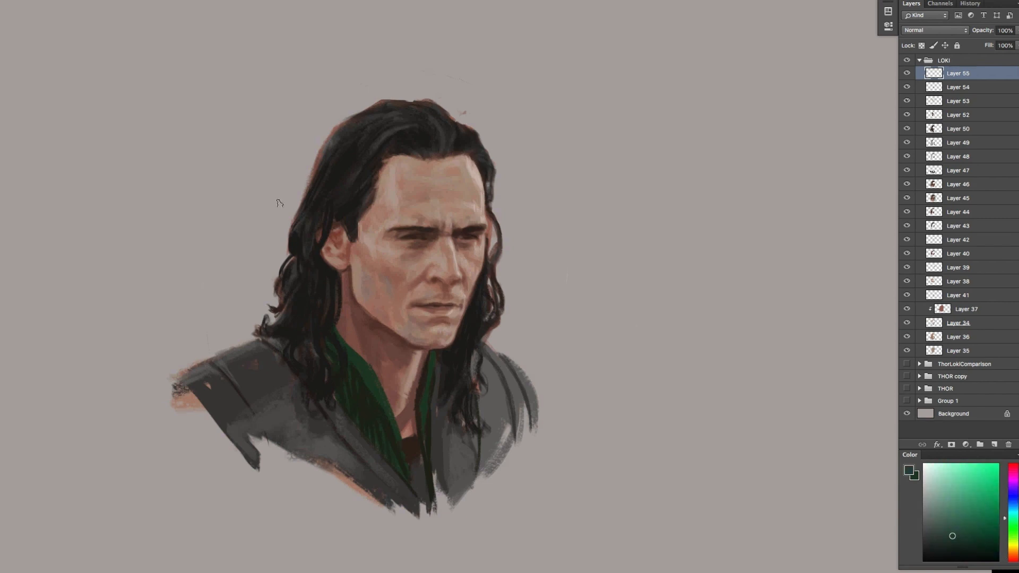
pyautogui.moveTo(246, 210); pyautogui.dragTo(231, 273)
pyautogui.moveTo(951, 525); pyautogui.dragTo(944, 520)
pyautogui.moveTo(231, 218); pyautogui.dragTo(245, 270)
pyautogui.moveTo(943, 520); pyautogui.dragTo(940, 518)
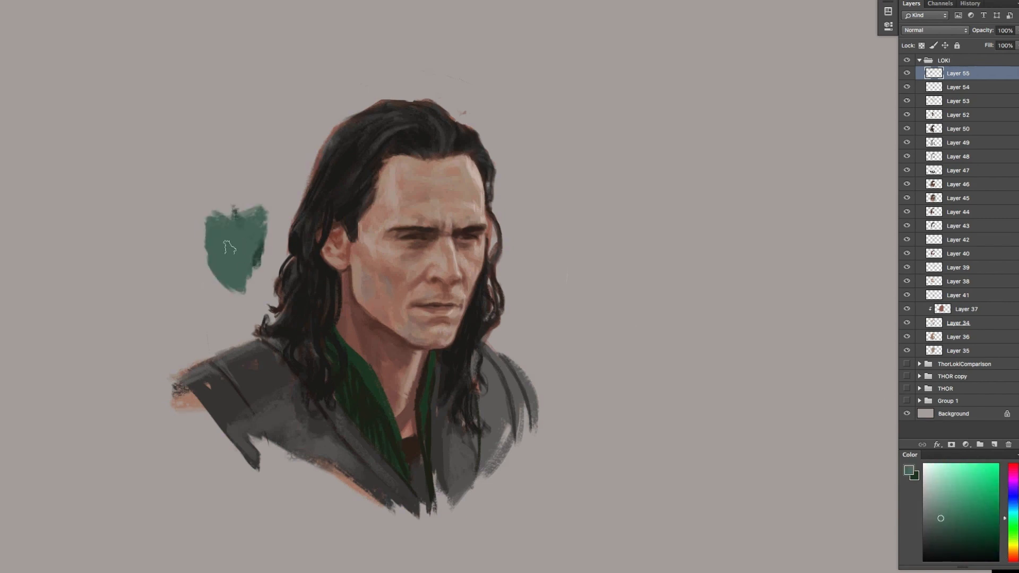
pyautogui.moveTo(233, 199)
pyautogui.mouseDown()
pyautogui.moveTo(210, 304)
pyautogui.moveTo(184, 335)
pyautogui.mouseUp()
# Shift the colour to teal and extend the rough backdrop around the head and above both shoulders
pyautogui.moveTo(1010, 521); pyautogui.dragTo(1010, 514)
pyautogui.moveTo(244, 268)
pyautogui.mouseDown()
pyautogui.moveTo(249, 319)
pyautogui.moveTo(235, 327)
pyautogui.moveTo(272, 313)
pyautogui.moveTo(267, 279)
pyautogui.moveTo(276, 308)
pyautogui.moveTo(277, 218)
pyautogui.moveTo(243, 302)
pyautogui.moveTo(282, 195)
pyautogui.mouseUp()
pyautogui.moveTo(251, 143)
pyautogui.mouseDown()
pyautogui.moveTo(329, 79)
pyautogui.moveTo(420, 79)
pyautogui.moveTo(469, 113)
pyautogui.moveTo(496, 152)
pyautogui.moveTo(507, 178)
pyautogui.moveTo(494, 217)
pyautogui.moveTo(510, 268)
pyautogui.moveTo(525, 186)
pyautogui.moveTo(539, 233)
pyautogui.moveTo(489, 280)
pyautogui.moveTo(518, 299)
pyautogui.moveTo(497, 353)
pyautogui.moveTo(509, 325)
pyautogui.moveTo(541, 393)
pyautogui.moveTo(562, 298)
pyautogui.moveTo(584, 372)
pyautogui.moveTo(608, 361)
pyautogui.mouseUp()
pyautogui.moveTo(353, 53); pyautogui.dragTo(396, 80)
pyautogui.moveTo(319, 59); pyautogui.dragTo(380, 75)
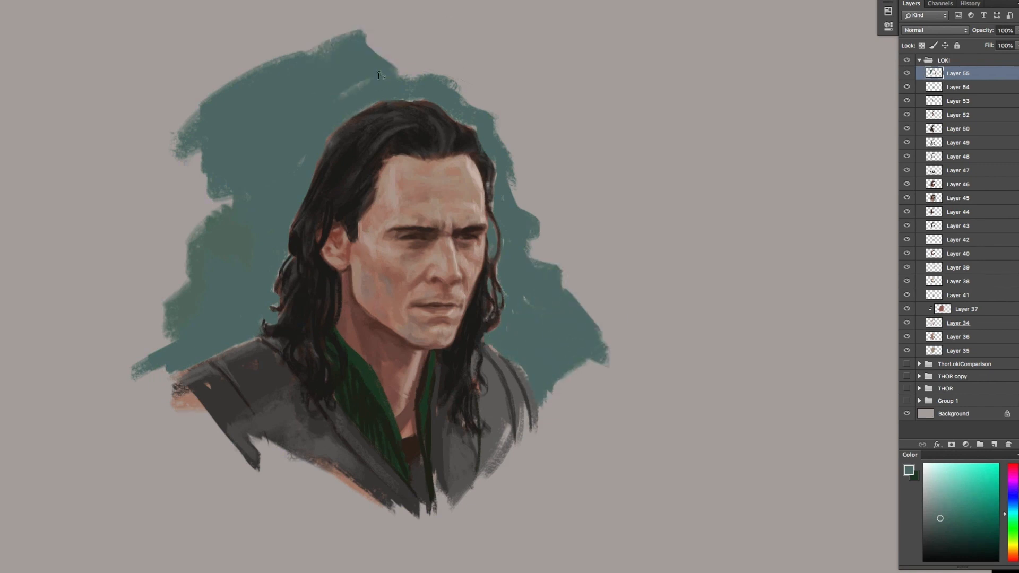
pyautogui.moveTo(253, 69)
pyautogui.mouseDown()
pyautogui.moveTo(229, 65)
pyautogui.moveTo(321, 33)
pyautogui.mouseUp()
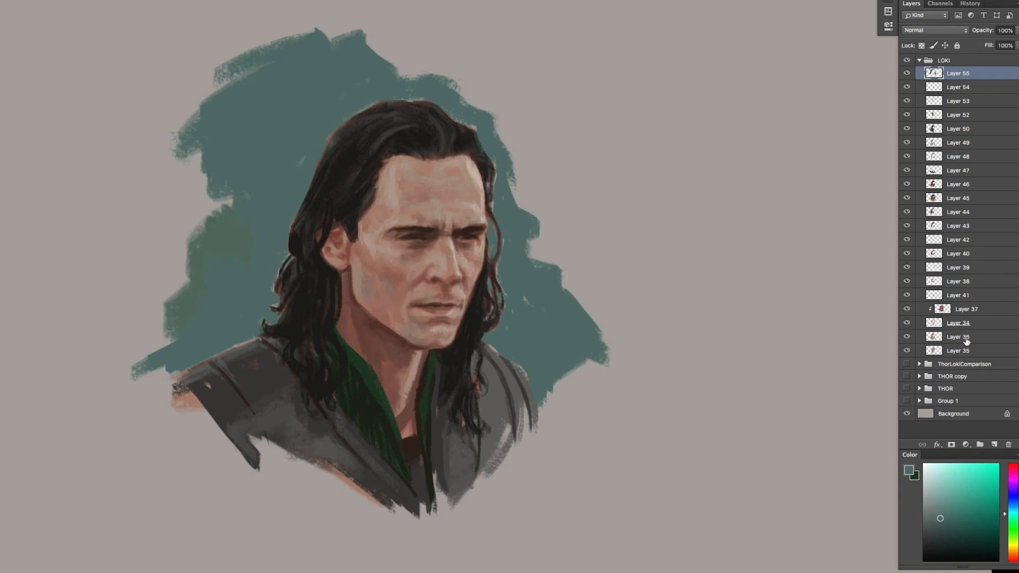
# Clip a new layer to backdrop Layer 55 and touch up the near cheek on Layer 54 with a sampled reddish tone
pyautogui.click(994, 444)
pyautogui.keyDown('alt'); pyautogui.click(959, 81); pyautogui.keyUp('alt')
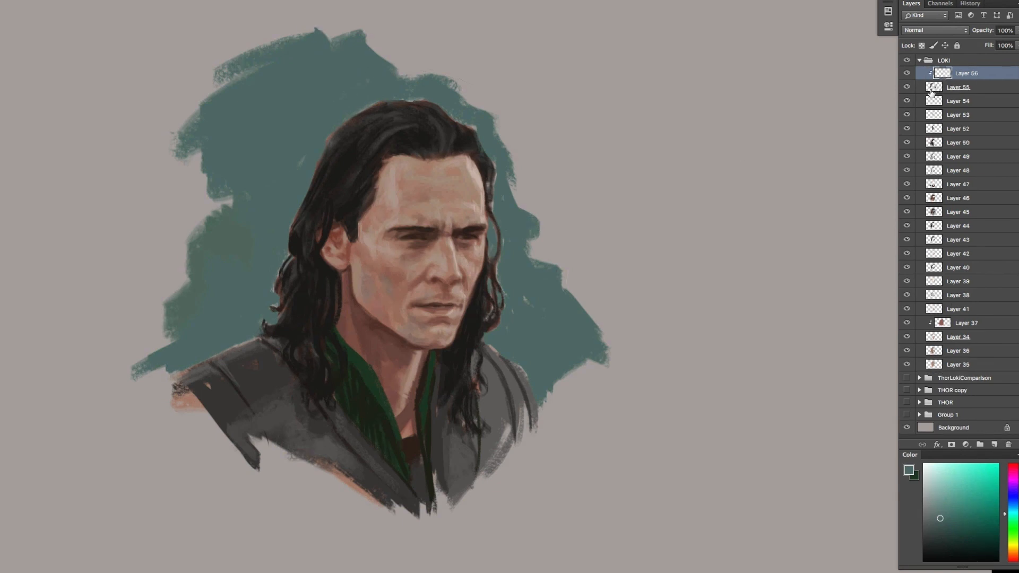
pyautogui.click(937, 101)
pyautogui.keyDown('alt'); pyautogui.click(432, 291); pyautogui.keyUp('alt')
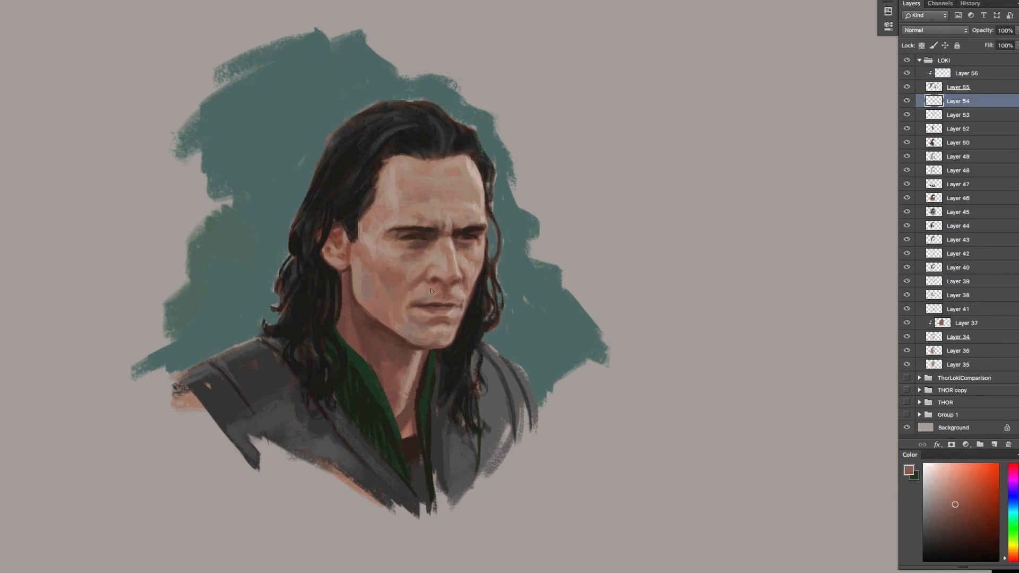
pyautogui.click(971, 504)
pyautogui.moveTo(377, 277); pyautogui.dragTo(385, 287)
# Set the clipped Layer 56 to Soft Light blending
pyautogui.click(951, 78)
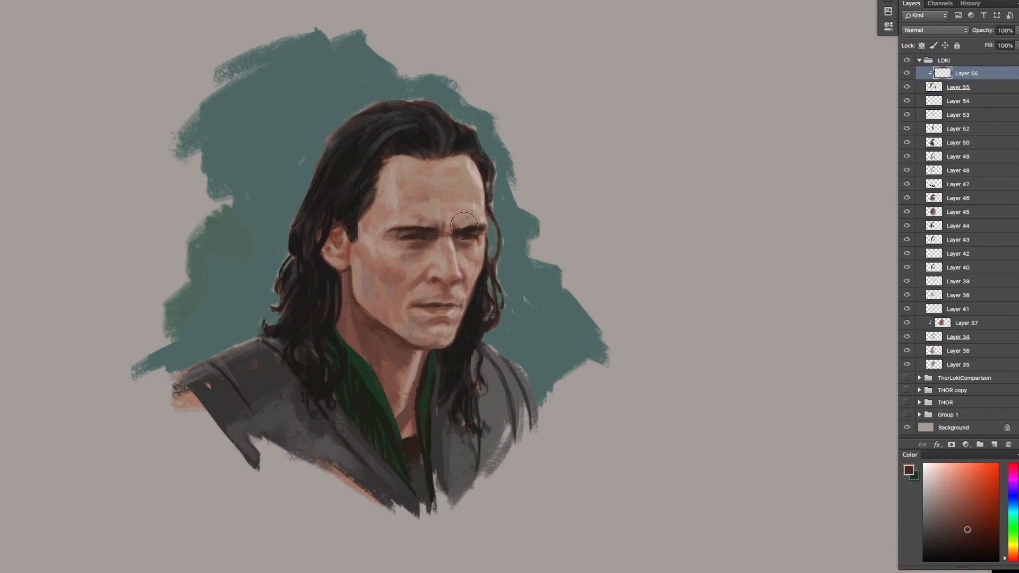
pyautogui.click(935, 30)
pyautogui.click(927, 162)
pyautogui.click(888, 26)
# Brighten the backdrop beside the near side of the hair using light cyan and a large soft brush
pyautogui.click(1013, 512)
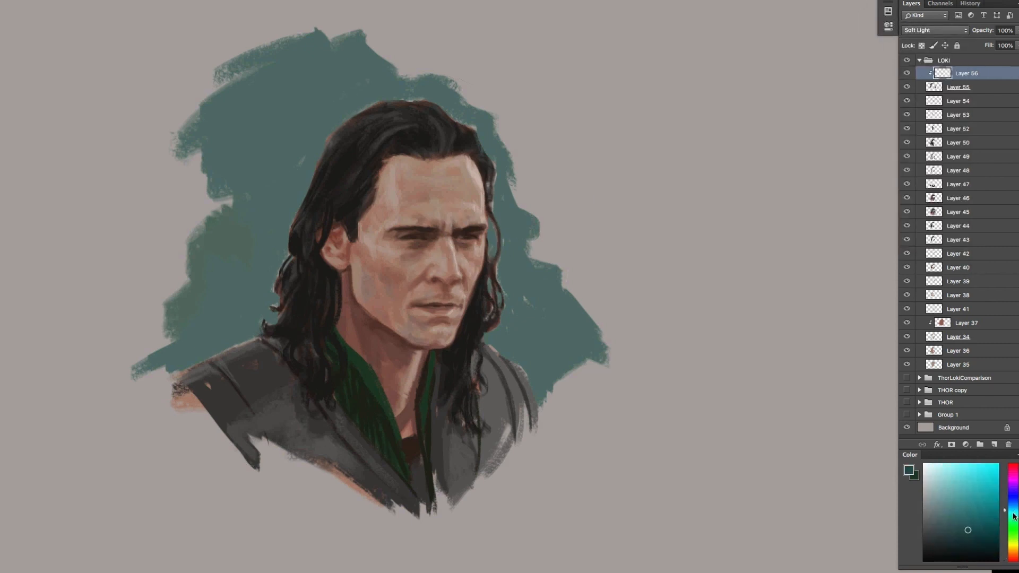
pyautogui.click(1013, 510)
pyautogui.click(948, 470)
pyautogui.moveTo(230, 252); pyautogui.dragTo(270, 290)
pyautogui.press('super+z')
pyautogui.moveTo(231, 159); pyautogui.dragTo(242, 101)
pyautogui.press('super+z')
pyautogui.press(']')
pyautogui.press(']')
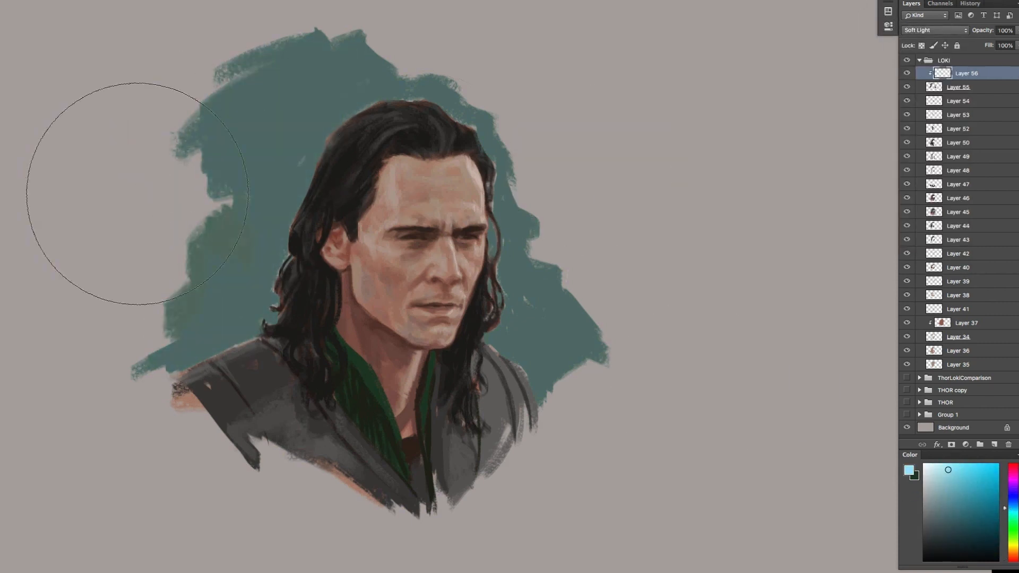
pyautogui.moveTo(167, 231); pyautogui.dragTo(185, 183)
# Darken the backdrop above the near shoulder and at its far lower edge with a dark blue
pyautogui.press('x')
pyautogui.moveTo(568, 334); pyautogui.dragTo(616, 265)
pyautogui.press('super+z')
pyautogui.click(1013, 499)
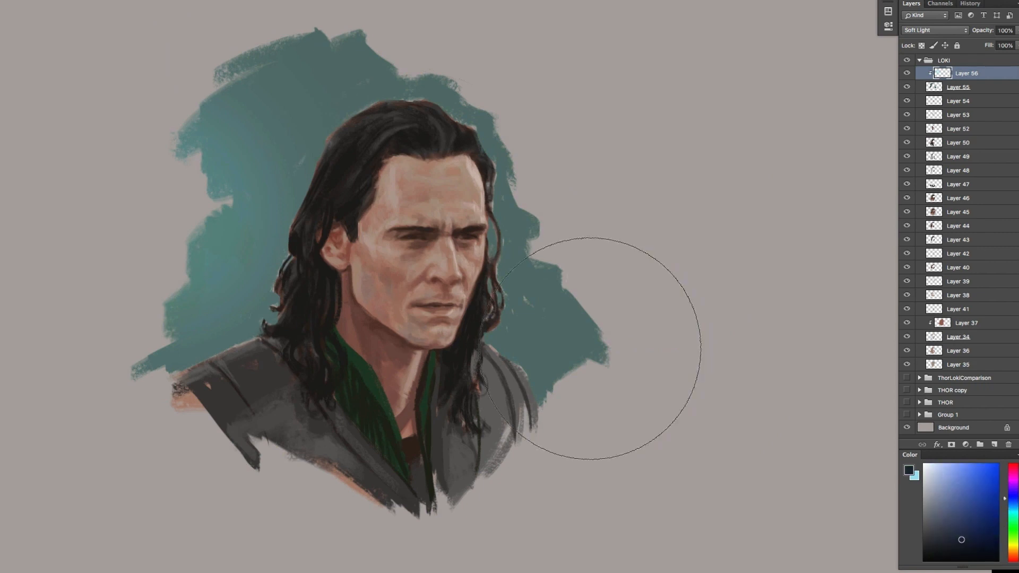
pyautogui.moveTo(591, 349); pyautogui.dragTo(580, 309)
pyautogui.press('super+z')
pyautogui.press('[')
pyautogui.press('[')
pyautogui.press('[')
pyautogui.moveTo(179, 408); pyautogui.dragTo(159, 385)
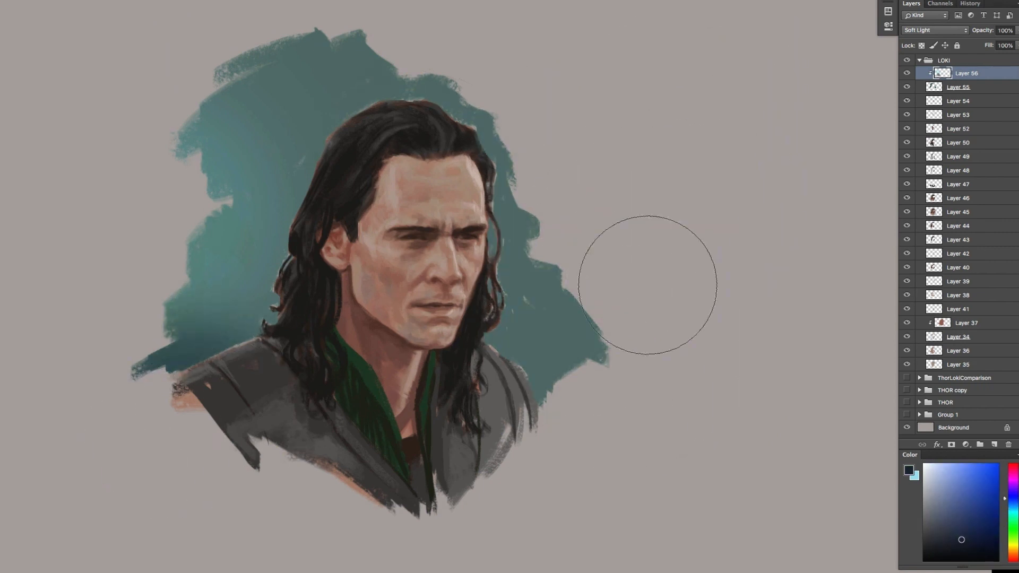
pyautogui.moveTo(605, 340); pyautogui.dragTo(619, 287)
# Try to brighten the top edge of the backdrop with light cyan
pyautogui.press('x')
pyautogui.moveTo(345, 26); pyautogui.dragTo(331, 33)
pyautogui.press('super+z')
pyautogui.press('[')
pyautogui.press('[')
pyautogui.press('[')
pyautogui.press('[')
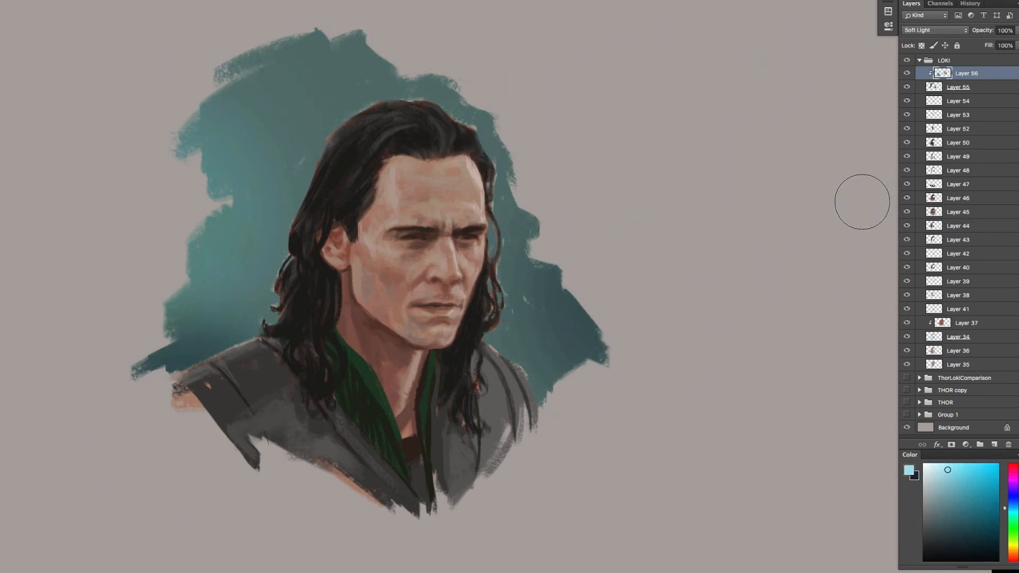
# Add a new layer above Layer 56 with Soft Light blending
pyautogui.click(995, 445)
pyautogui.click(935, 31)
pyautogui.click(934, 154)
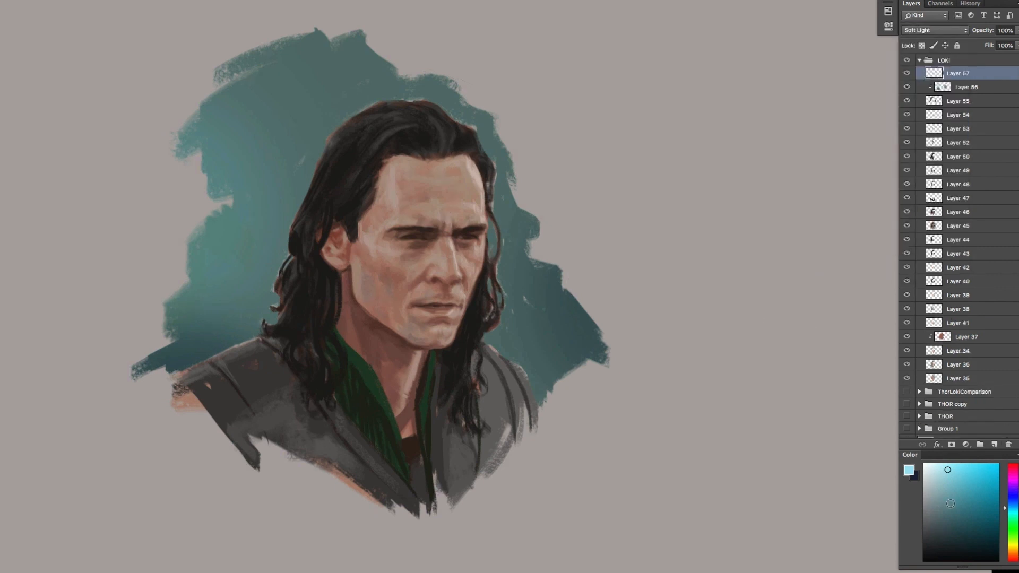
# Glaze a muted blue over the hair and the grey costume with a large soft brush
pyautogui.click(938, 506)
pyautogui.moveTo(469, 225); pyautogui.dragTo(415, 152)
pyautogui.press('super+z')
pyautogui.click(1012, 504)
pyautogui.click(947, 514)
pyautogui.moveTo(335, 165)
pyautogui.mouseDown()
pyautogui.moveTo(301, 237)
pyautogui.moveTo(340, 228)
pyautogui.mouseUp()
pyautogui.moveTo(255, 420)
pyautogui.mouseDown()
pyautogui.moveTo(464, 409)
pyautogui.moveTo(497, 420)
pyautogui.mouseUp()
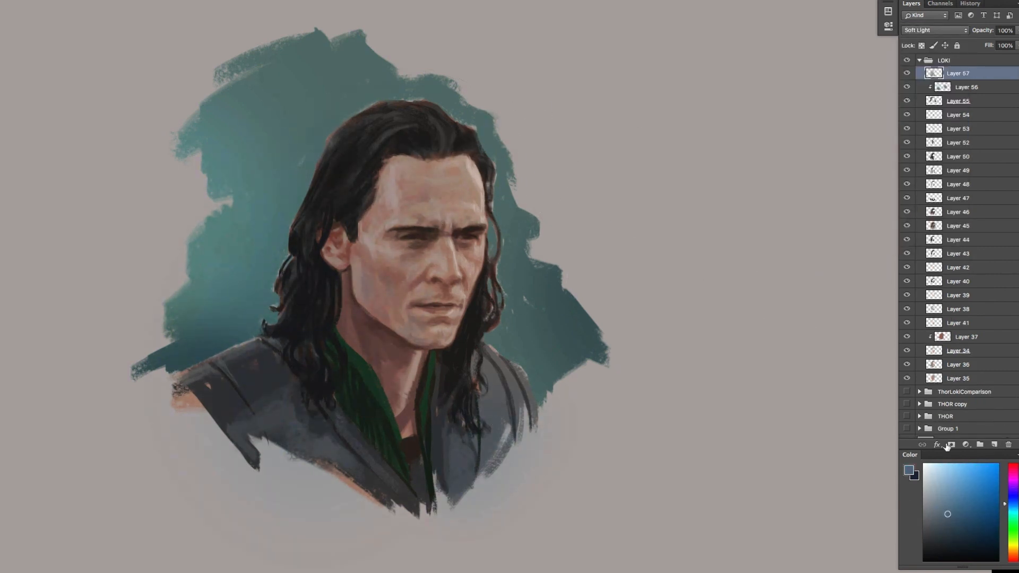
# Add a stronger blue glaze along the far hair edge and far shoulder, checking the effect by toggling Layer 57
pyautogui.click(954, 504)
pyautogui.press('[')
pyautogui.press('[')
pyautogui.press('[')
pyautogui.press('[')
pyautogui.moveTo(496, 158); pyautogui.dragTo(490, 248)
pyautogui.click(907, 74)
pyautogui.click(907, 74)
pyautogui.keyDown('alt'); pyautogui.click(614, 223); pyautogui.keyUp('alt')
pyautogui.click(907, 74)
pyautogui.click(907, 74)
pyautogui.keyDown('super'); pyautogui.click(646, 218); pyautogui.keyUp('super')
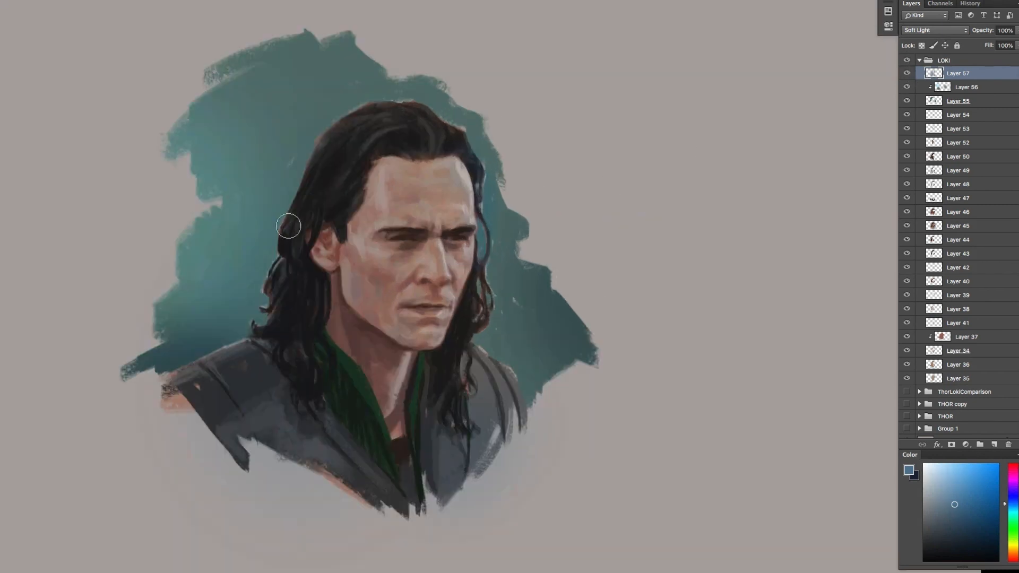
pyautogui.moveTo(493, 346); pyautogui.dragTo(501, 389)
# Add another new layer above Layer 57 with Soft Light blending
pyautogui.click(995, 445)
pyautogui.click(935, 31)
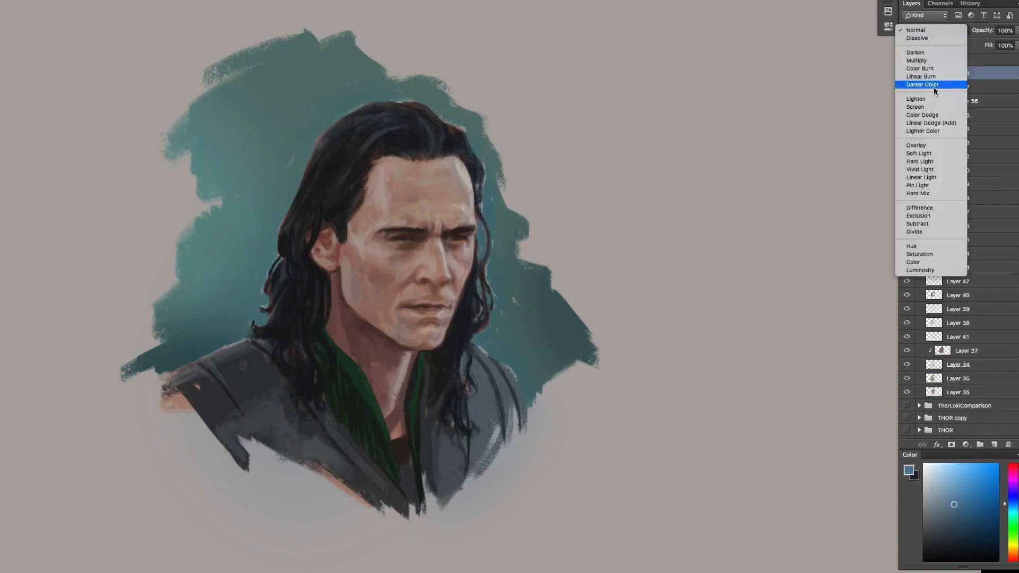
pyautogui.click(933, 155)
# Glaze sampled warm orange skin tones over the face on Layer 58
pyautogui.keyDown('alt'); pyautogui.click(424, 183); pyautogui.keyUp('alt')
pyautogui.keyDown('alt'); pyautogui.click(411, 175); pyautogui.keyUp('alt')
pyautogui.press(']')
pyautogui.press(']')
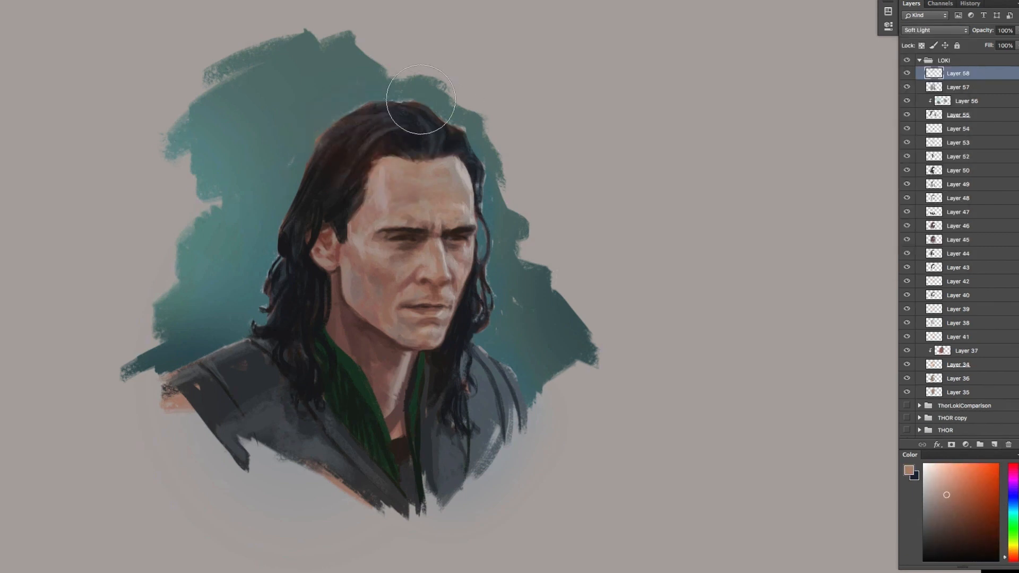
pyautogui.moveTo(1011, 557); pyautogui.dragTo(1012, 554)
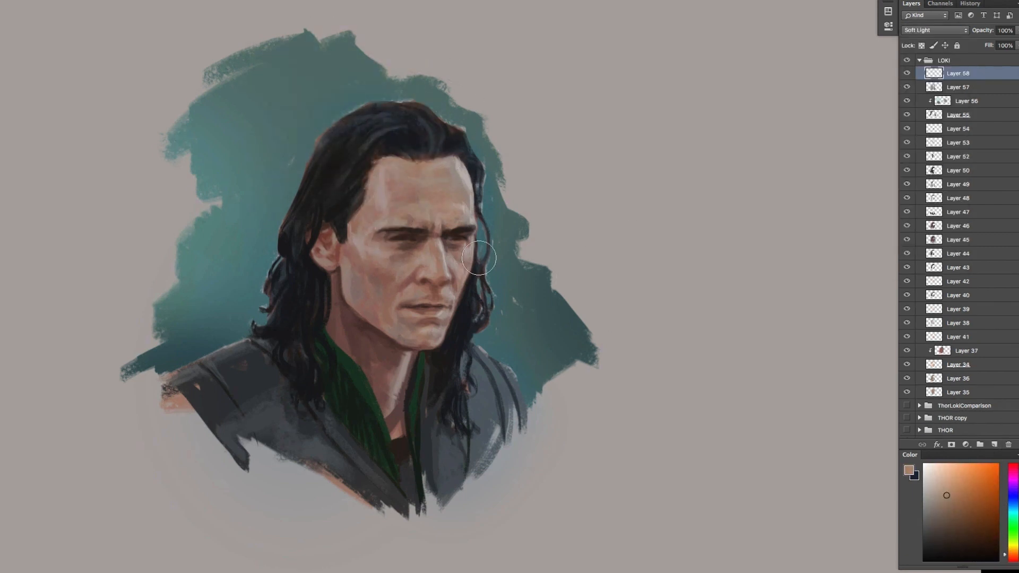
pyautogui.moveTo(962, 74); pyautogui.dragTo(1011, 444)
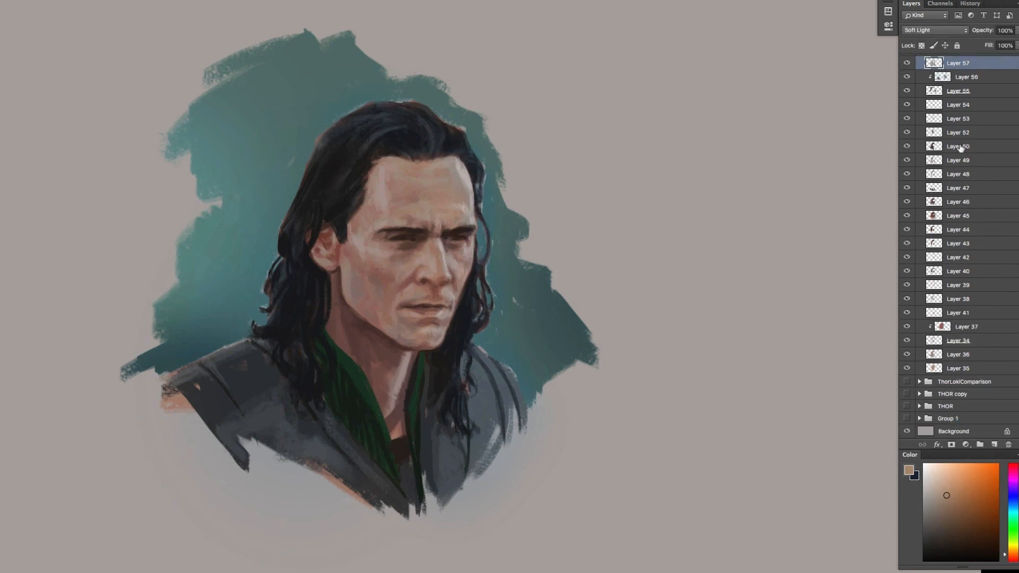
pyautogui.press('super+z')
pyautogui.keyDown('alt'); pyautogui.click(456, 265); pyautogui.keyUp('alt')
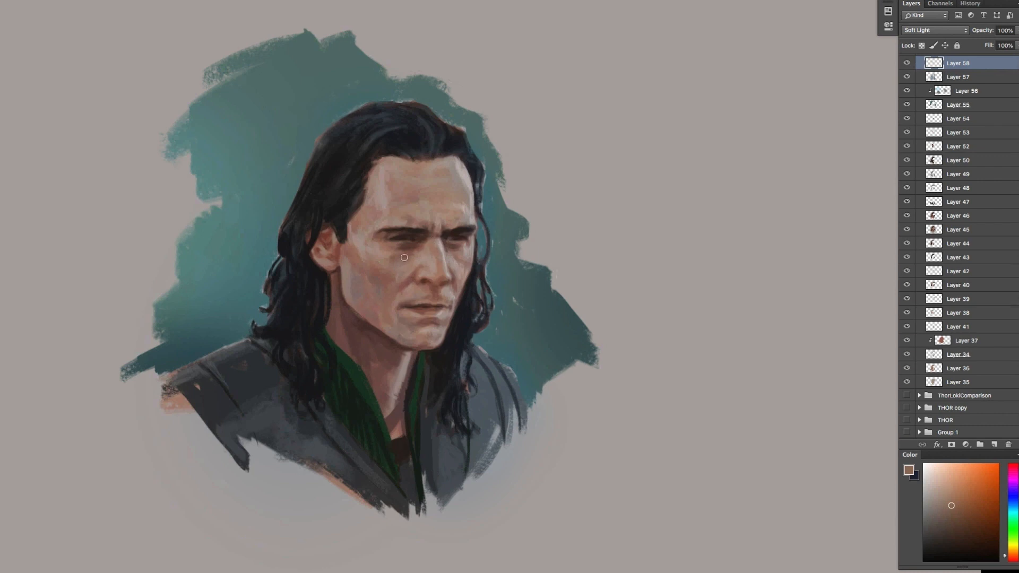
# Add a Levels adjustment layer with white input 221 and a slightly raised black input, and compare before and after
pyautogui.moveTo(663, 291); pyautogui.dragTo(726, 288)
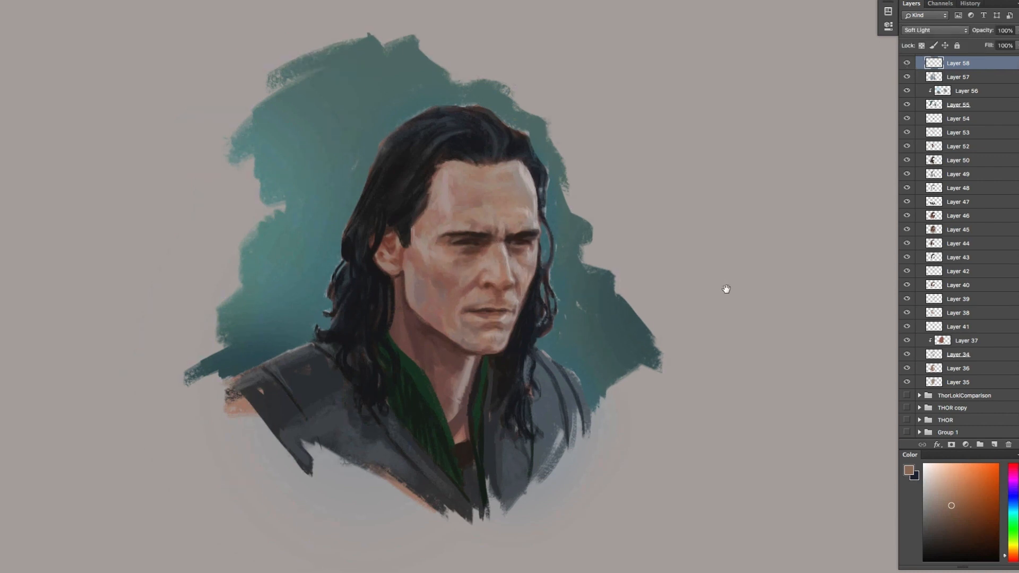
pyautogui.click(966, 445)
pyautogui.click(967, 491)
pyautogui.moveTo(863, 113); pyautogui.dragTo(849, 113)
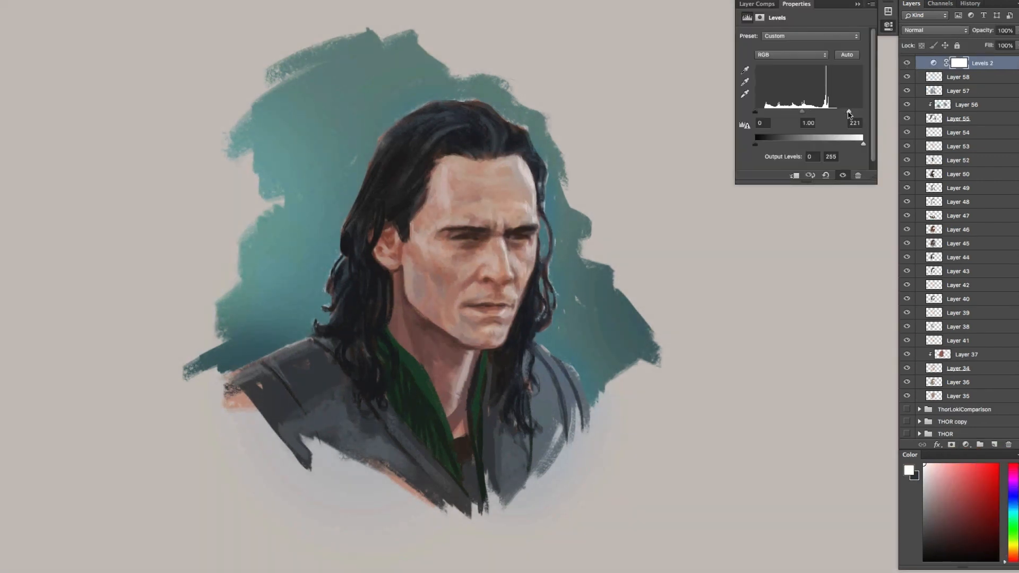
pyautogui.moveTo(756, 113); pyautogui.dragTo(759, 113)
pyautogui.click(888, 26)
pyautogui.click(905, 62)
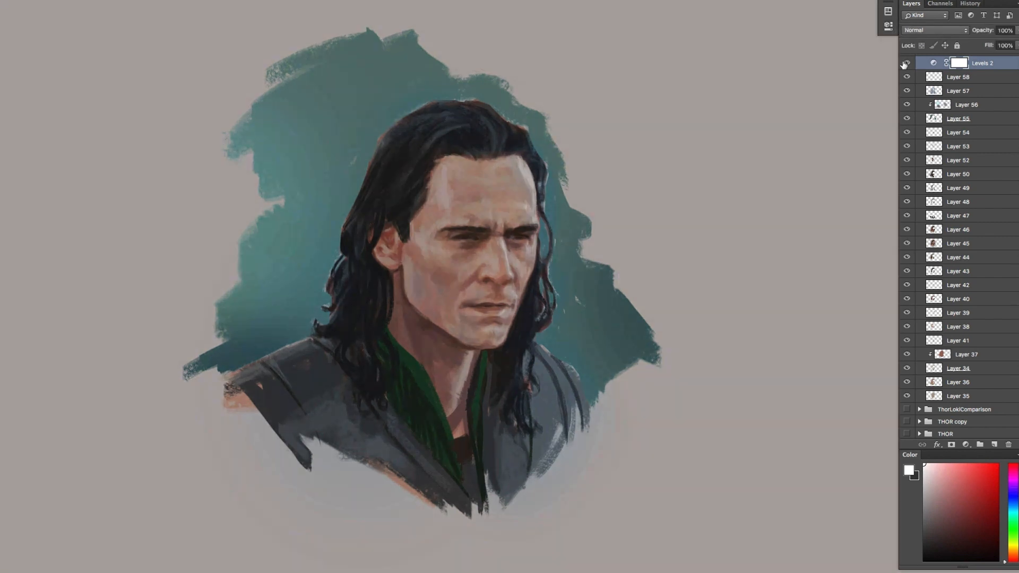
pyautogui.click(906, 62)
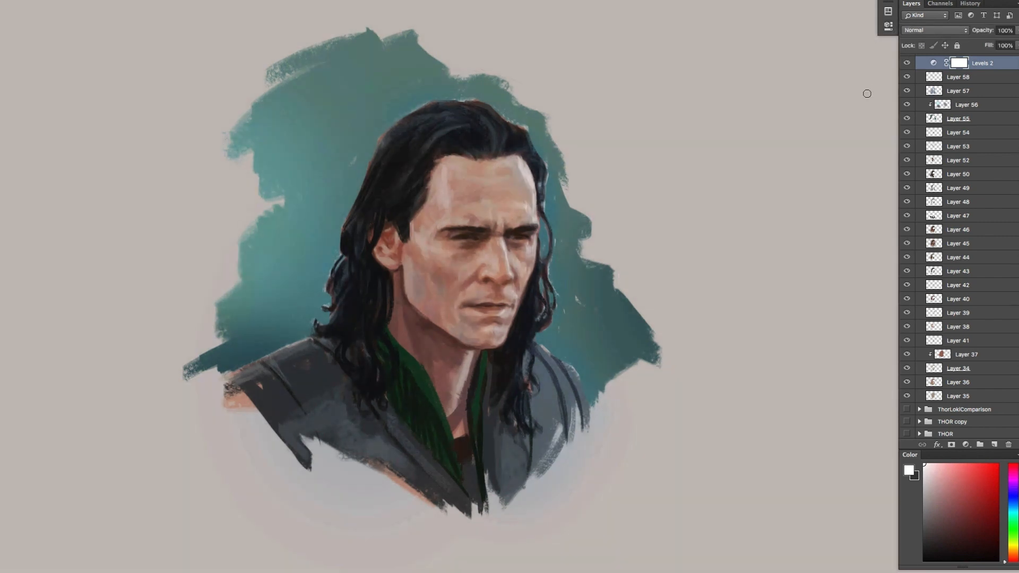